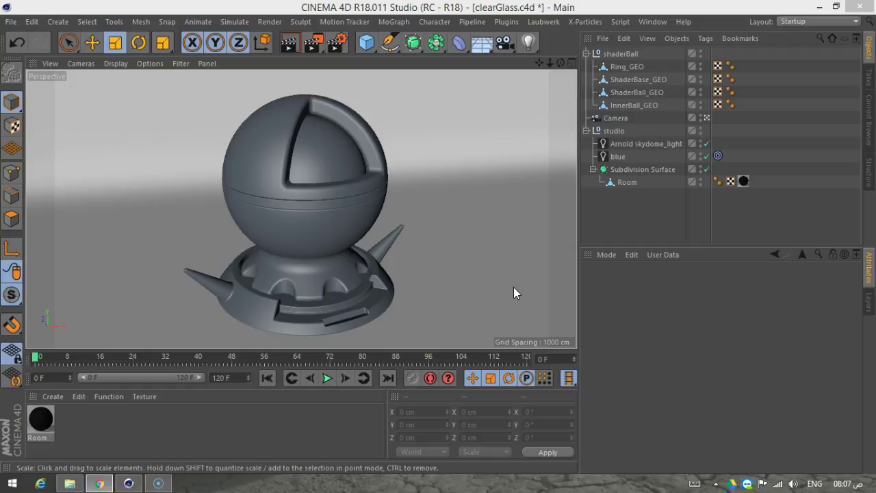
Examine the shader ball scene from outside the camera view, including the main settings of the blue light and the Arnold skydome light.
click(615, 253)
click(270, 211)
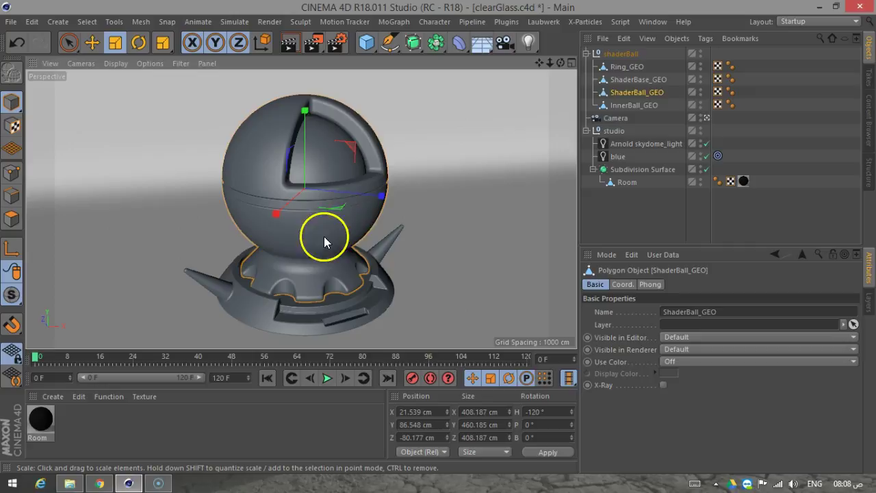
click(629, 236)
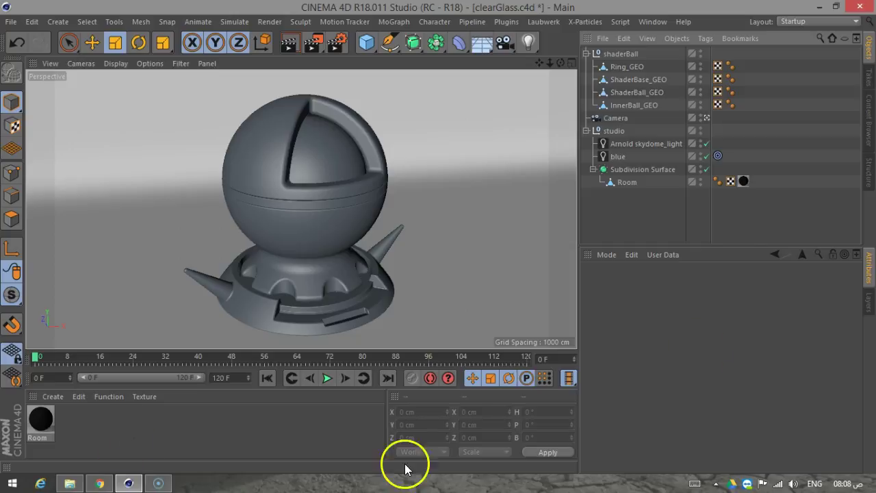
key(ctrl+z)
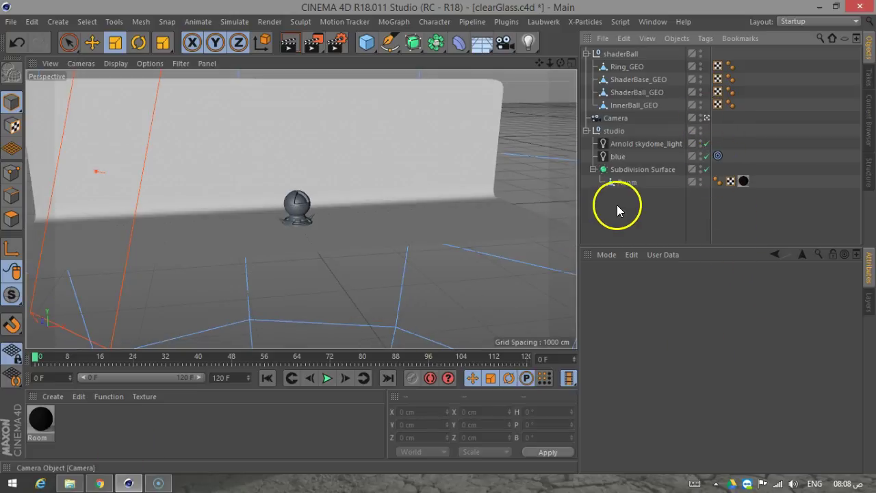
click(618, 159)
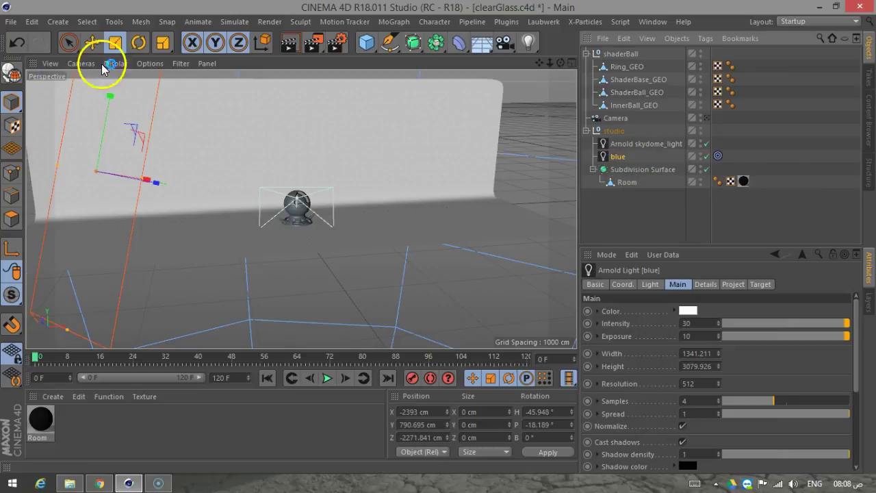
click(91, 42)
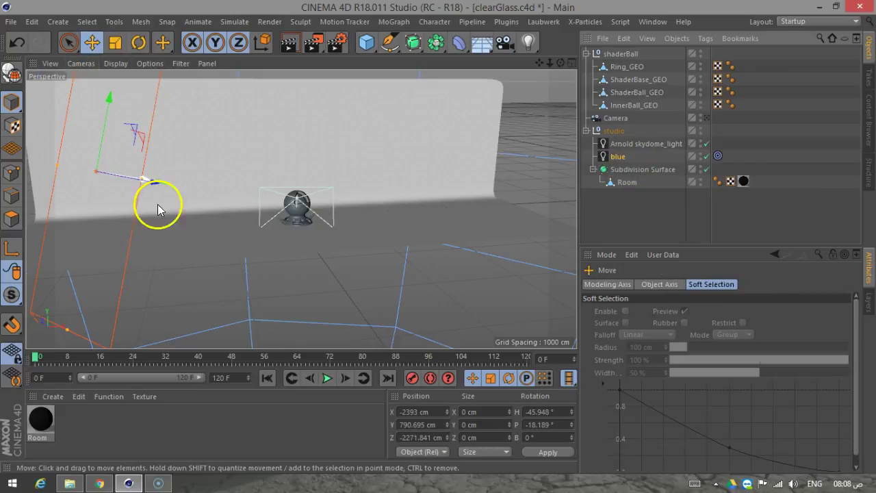
click(643, 145)
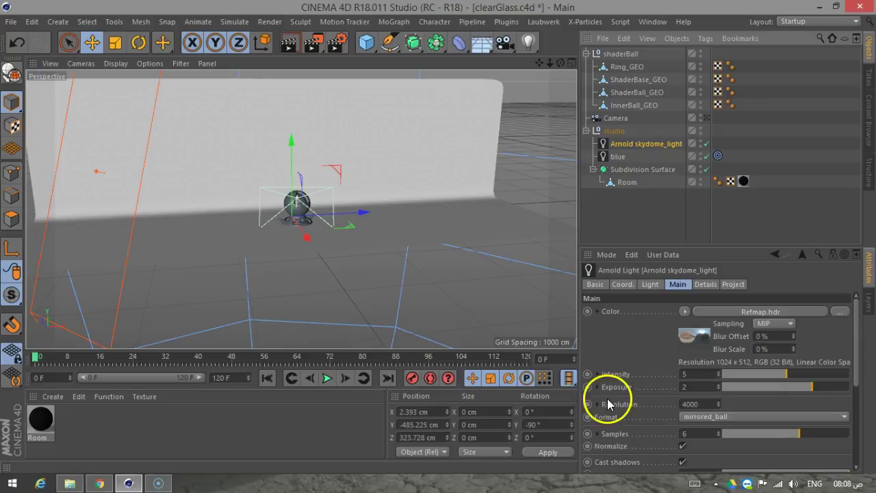
click(615, 156)
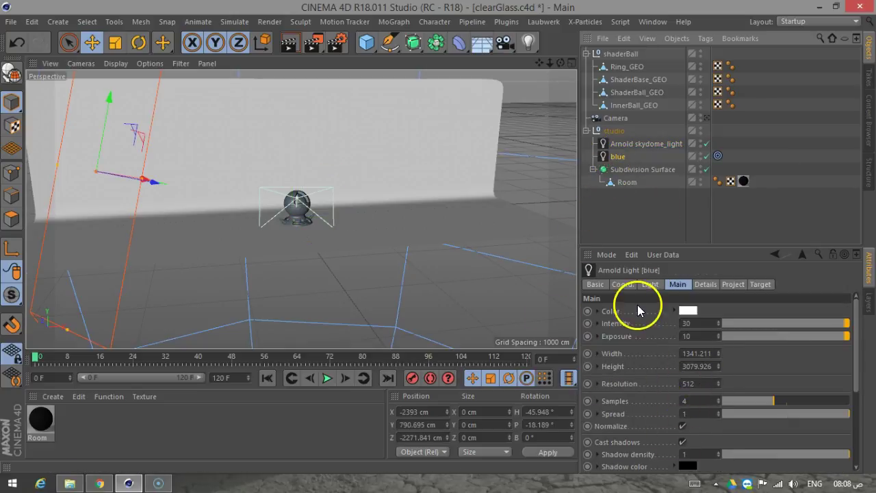
Set the Arnold skydome light's Y rotation to 45° and return to looking through the scene camera.
click(636, 145)
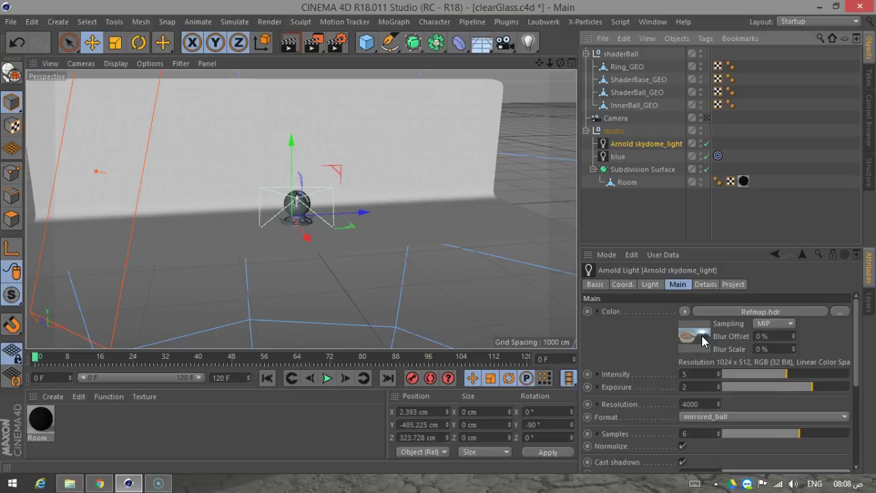
mouse_move(701, 335)
mouse_down()
mouse_move(739, 336)
mouse_move(684, 336)
mouse_move(686, 329)
mouse_up()
click(624, 284)
drag(787, 318, 735, 334)
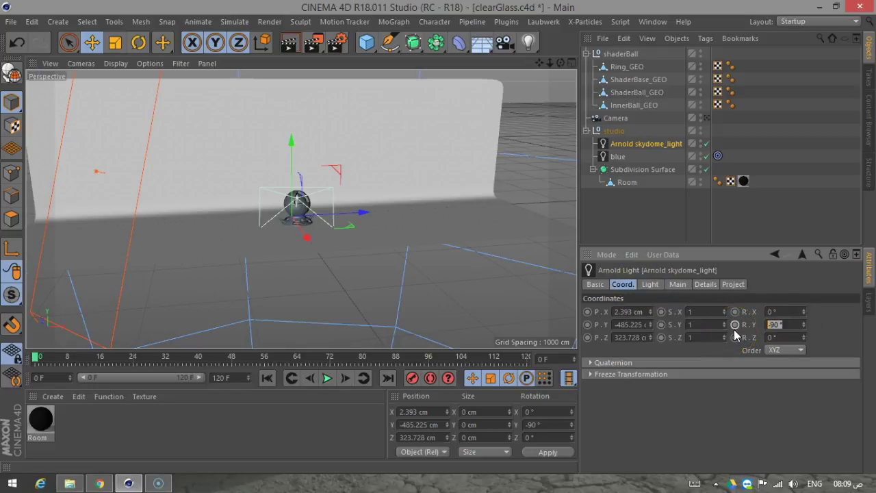
text(45)
key(Return)
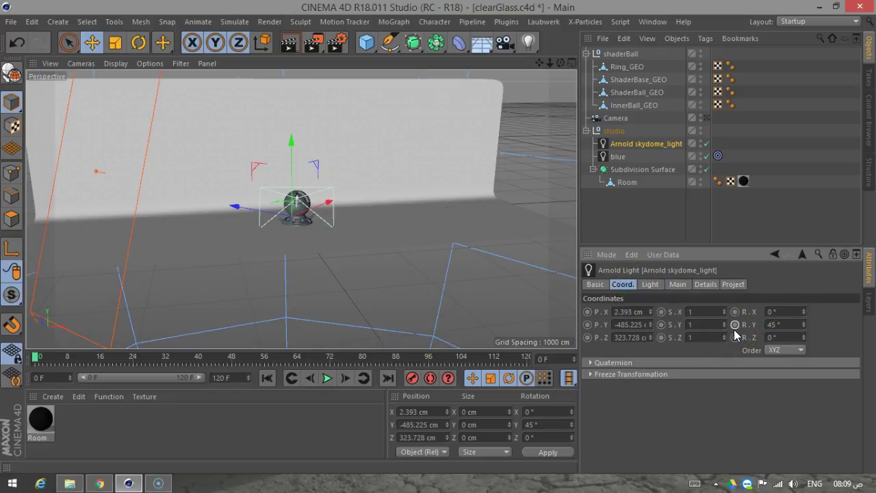
click(660, 204)
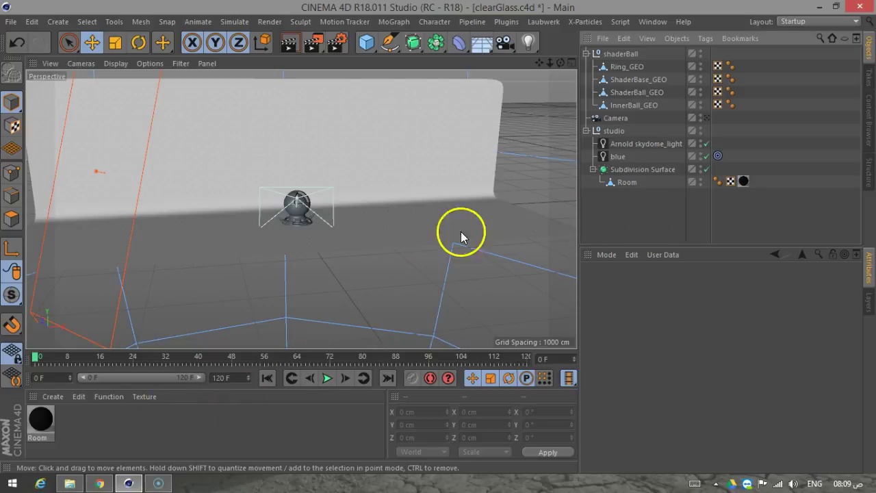
click(707, 118)
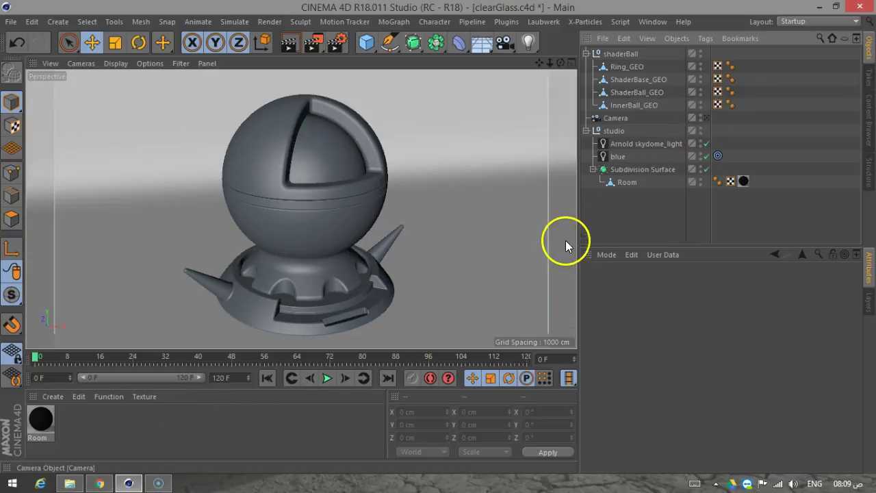
Create an Arnold Shader Network material and open its network editor, leaving the Material Editor closed.
click(79, 396)
click(51, 391)
mouse_move(92, 284)
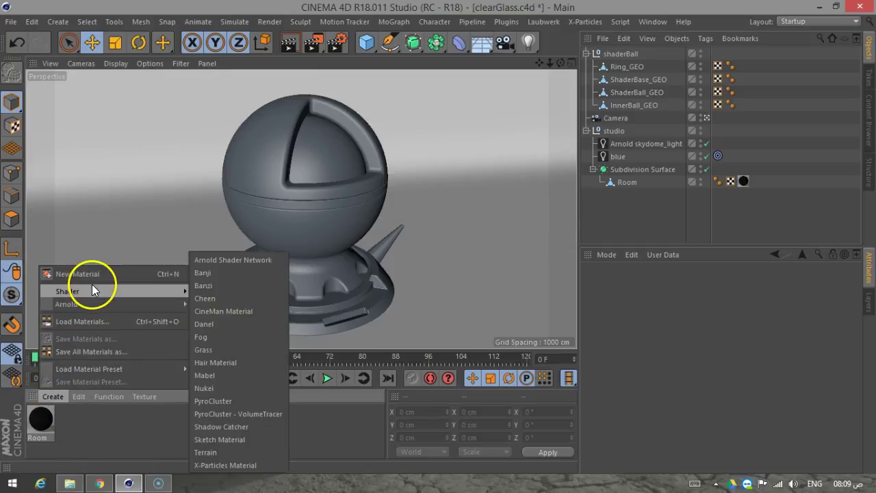
click(232, 259)
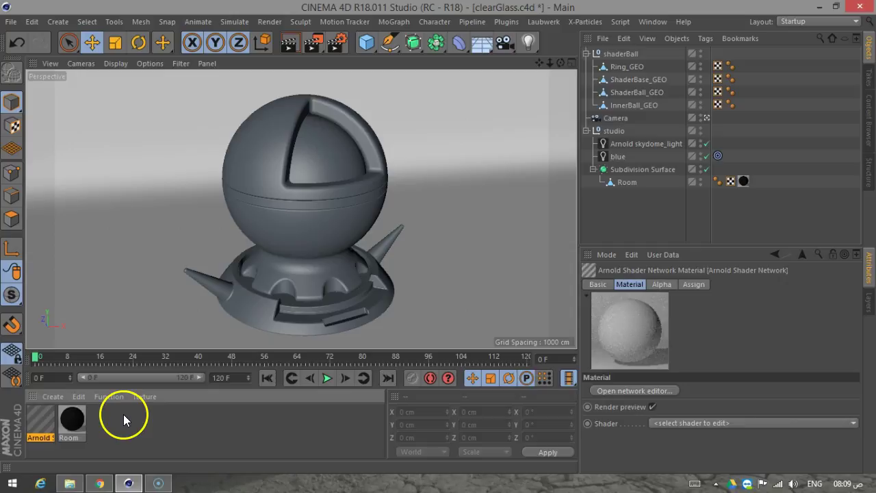
double_click(39, 417)
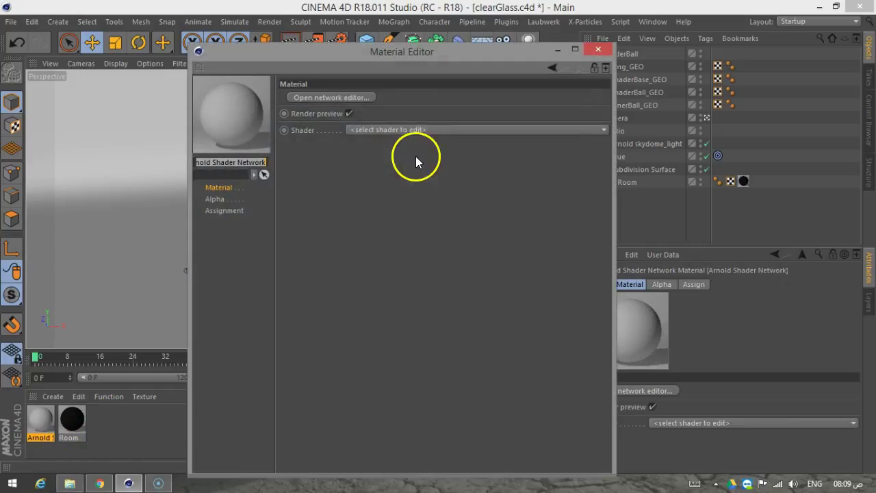
drag(399, 56, 599, 34)
click(575, 77)
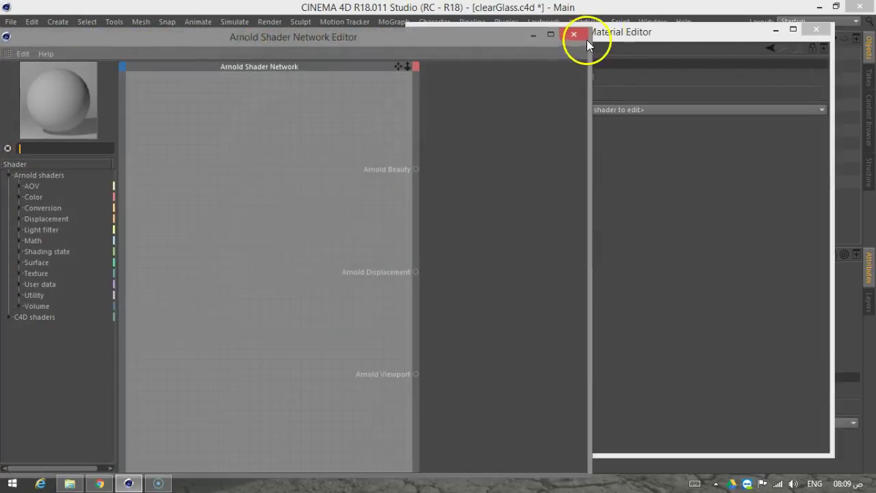
click(807, 35)
click(810, 31)
Start an Arnold IPR preview render of the scene and set its scale to 50%.
click(507, 21)
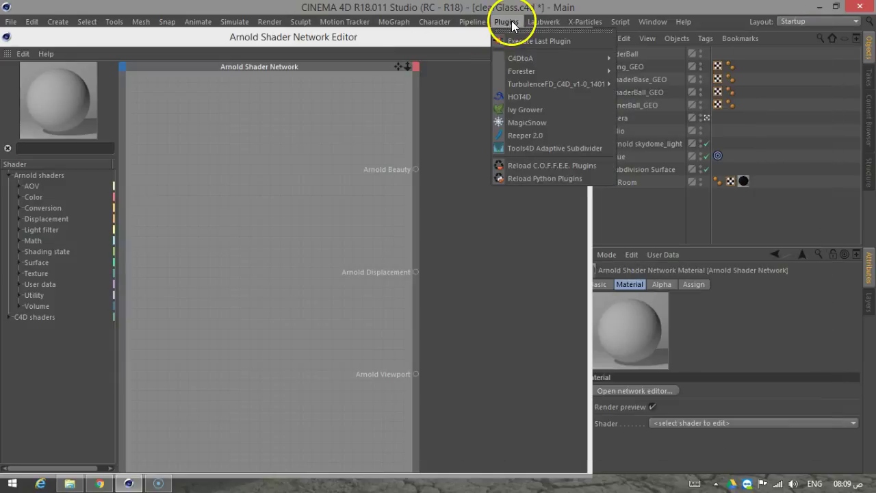
mouse_move(546, 57)
click(653, 152)
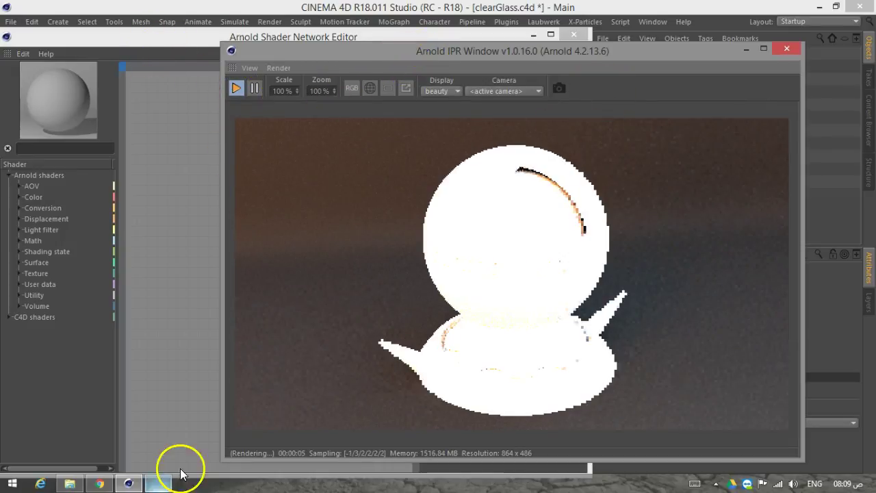
click(286, 91)
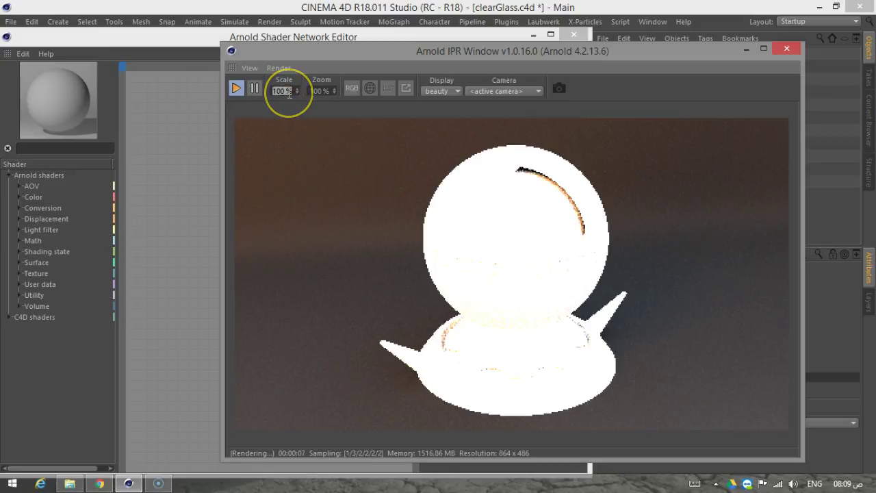
text(50)
key(Return)
Shrink the Arnold IPR window and place it beside the Arnold Shader Network Editor.
drag(226, 458, 561, 281)
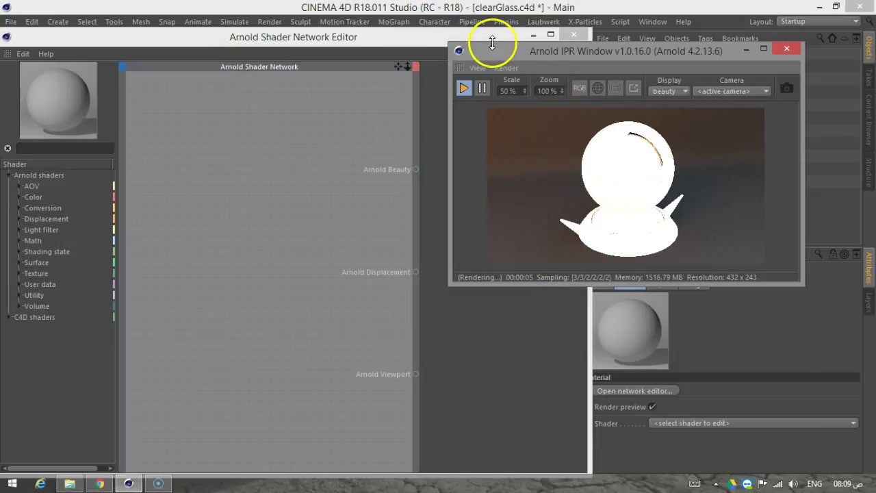
drag(516, 55, 582, 56)
mouse_move(478, 40)
mouse_down()
mouse_move(461, 34)
mouse_move(482, 28)
mouse_up()
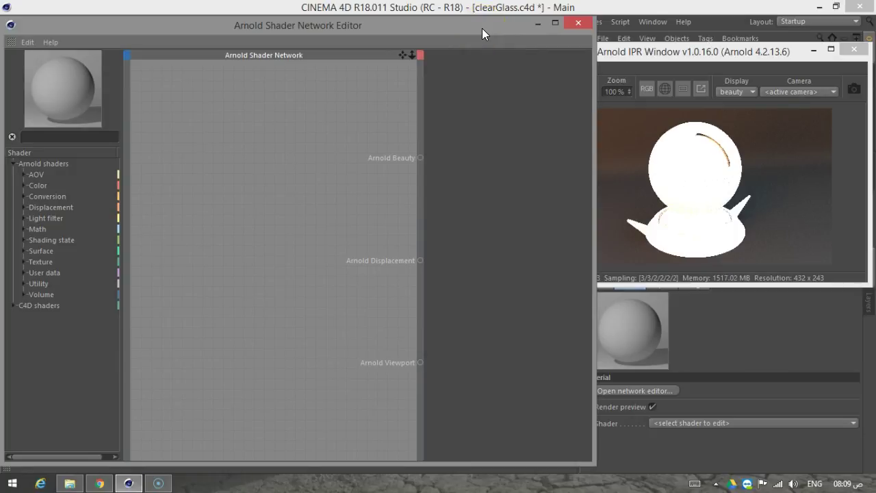
click(685, 149)
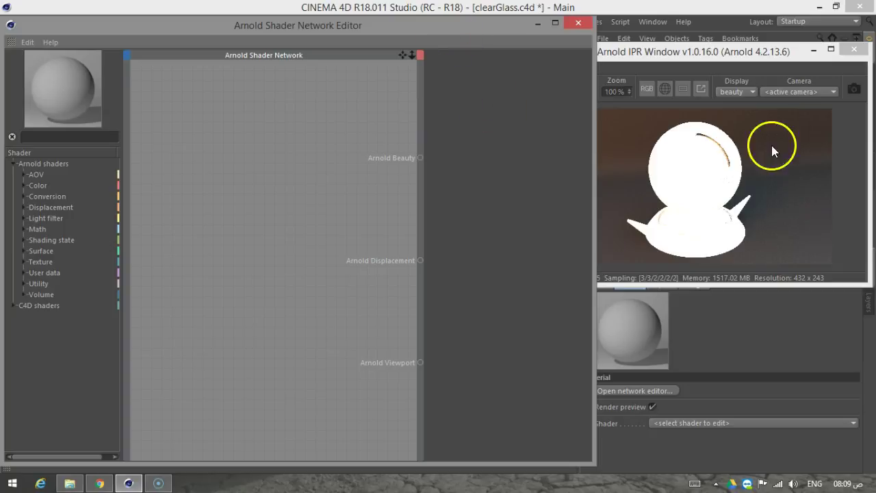
click(727, 52)
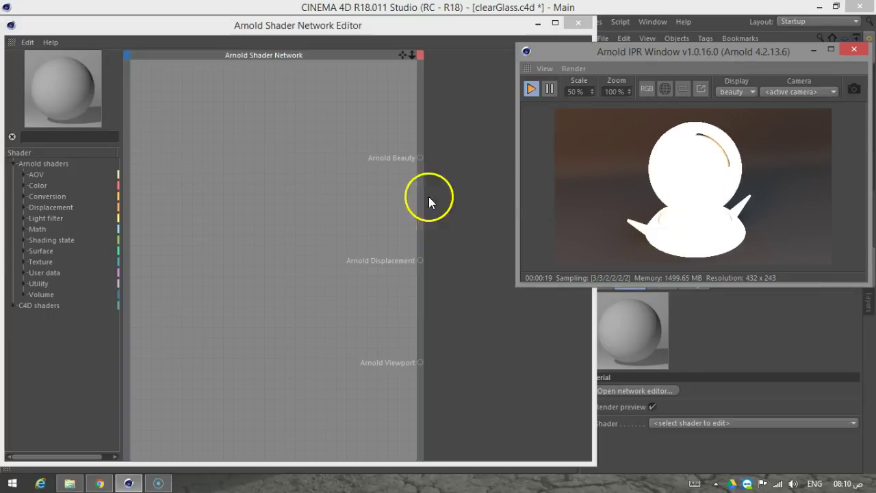
click(352, 194)
drag(424, 27, 413, 27)
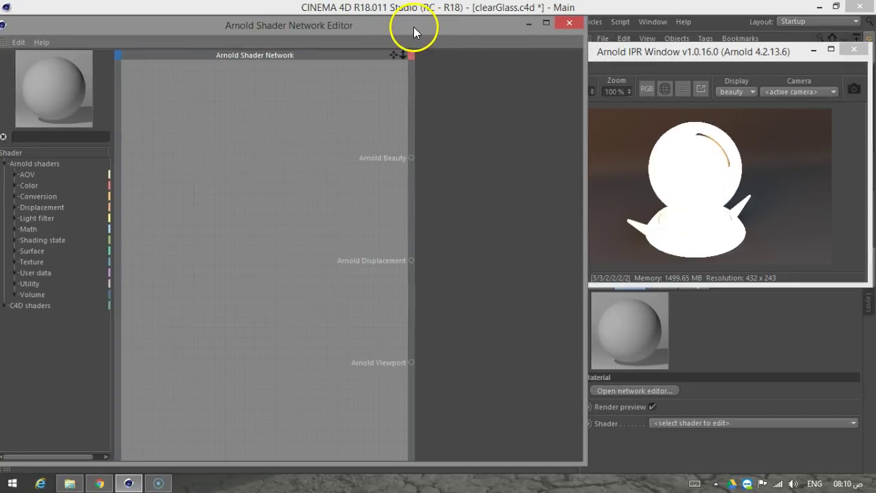
Add a standard surface shader to the network and connect its output to Arnold Beauty.
click(76, 137)
text(stan)
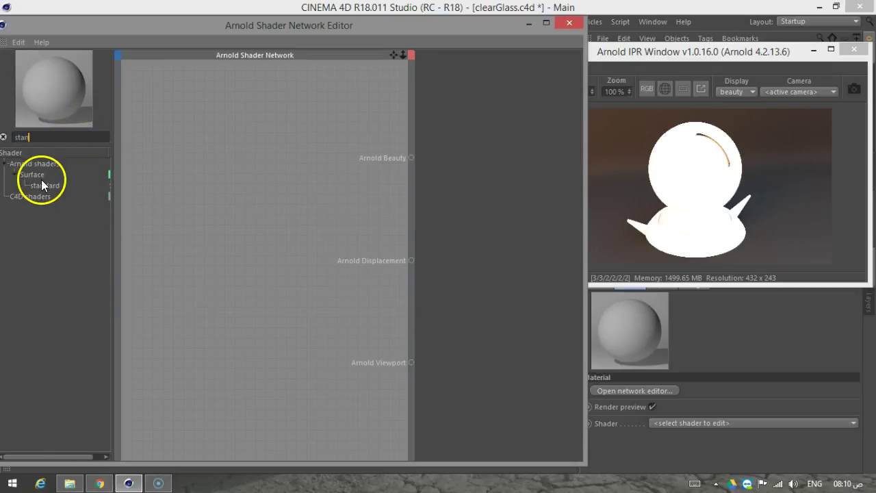
drag(43, 185, 208, 202)
drag(259, 178, 409, 158)
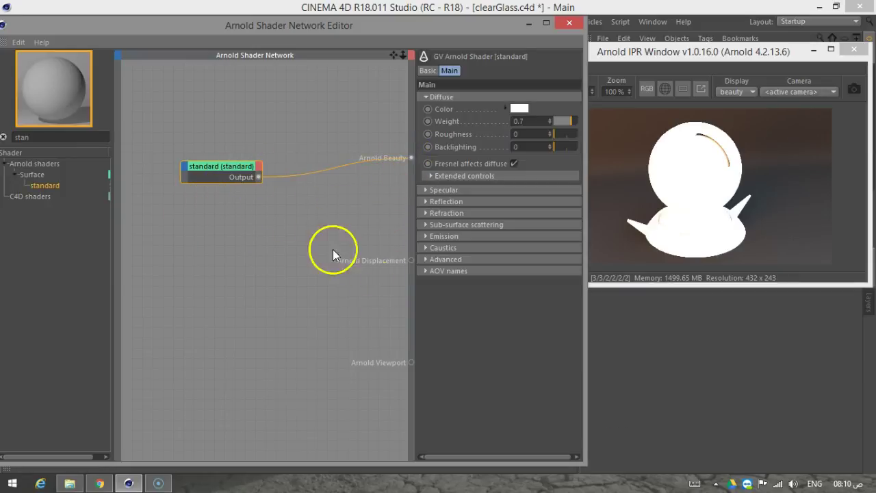
drag(219, 169, 191, 191)
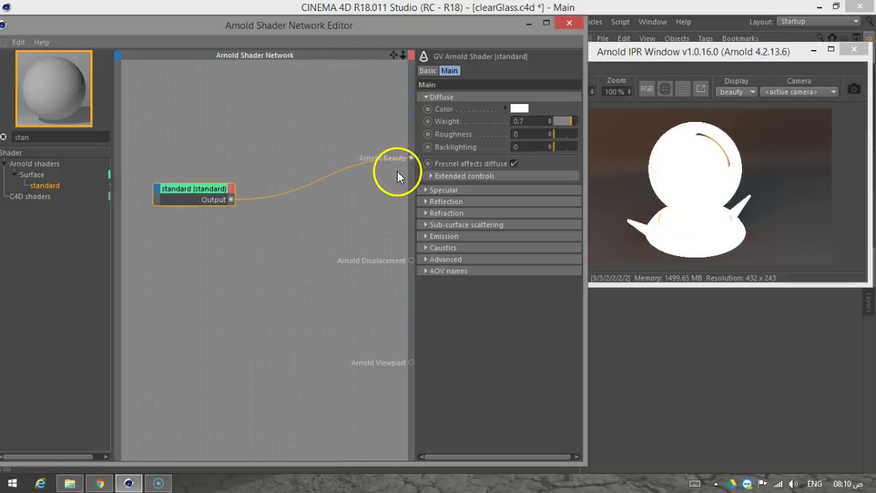
Move the floating windows aside and assign the Arnold Shader Network material to the shaderBall group.
drag(702, 51, 691, 156)
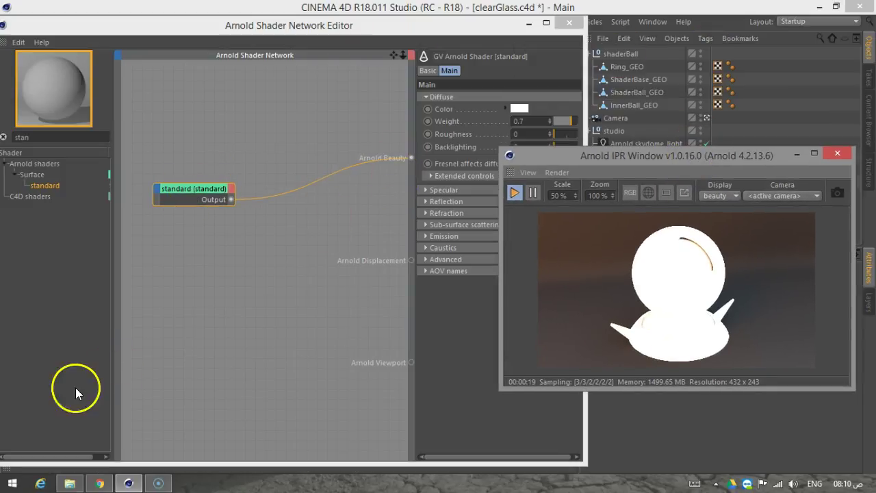
drag(151, 45, 209, 62)
drag(41, 423, 655, 52)
Rearrange the network editor and the IPR window side by side so the shader's Diffuse settings are fully visible.
drag(527, 62, 440, 40)
drag(672, 167, 651, 48)
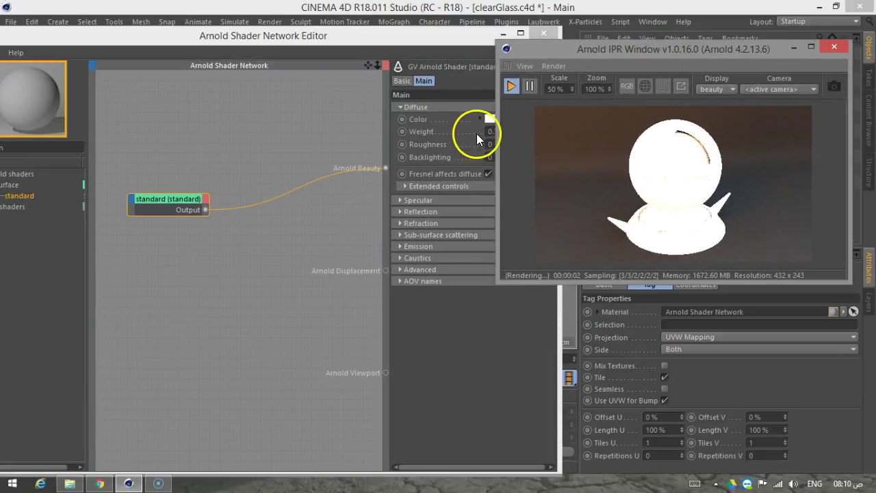
drag(436, 35, 380, 34)
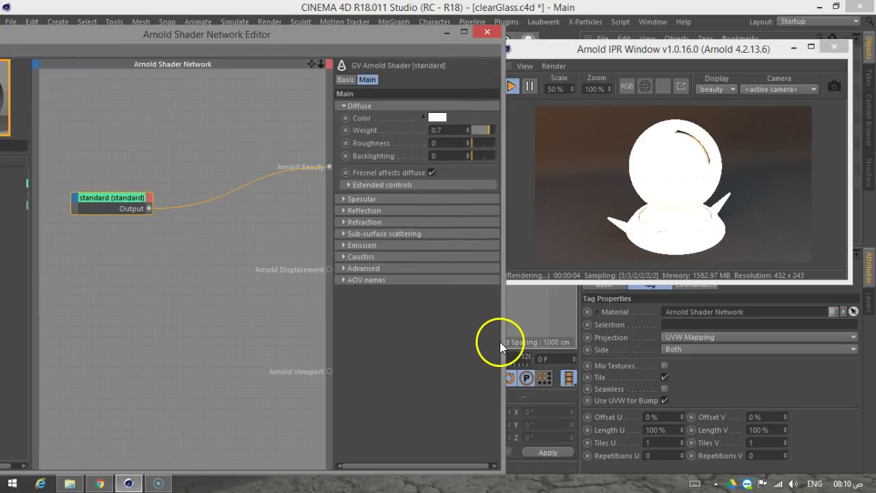
drag(501, 342, 600, 330)
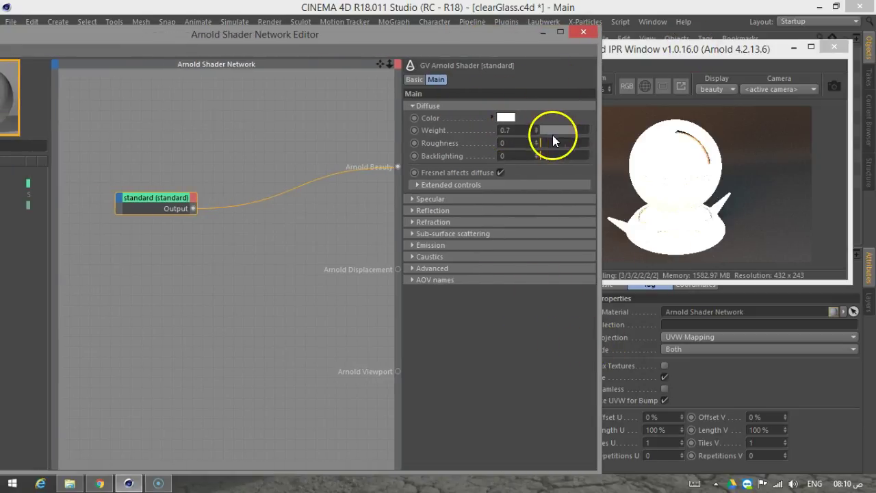
Set the standard shader's diffuse weight to 0 and its diffuse color to black.
mouse_move(566, 137)
mouse_down()
mouse_move(307, 137)
mouse_move(561, 146)
mouse_move(571, 139)
mouse_move(505, 131)
mouse_move(453, 145)
mouse_up()
click(505, 118)
click(473, 165)
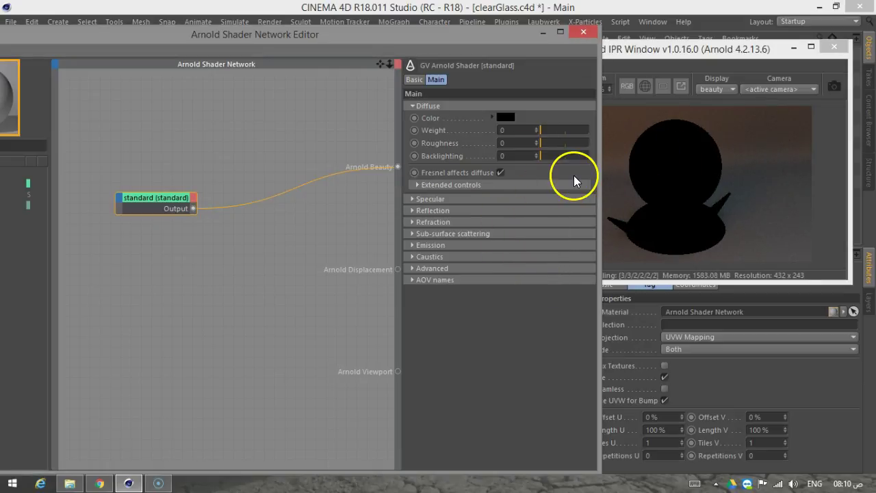
Open the render settings and set the Arnold Renderer's Diffuse sampling to 2.
drag(326, 39, 321, 74)
key(ctrl+b)
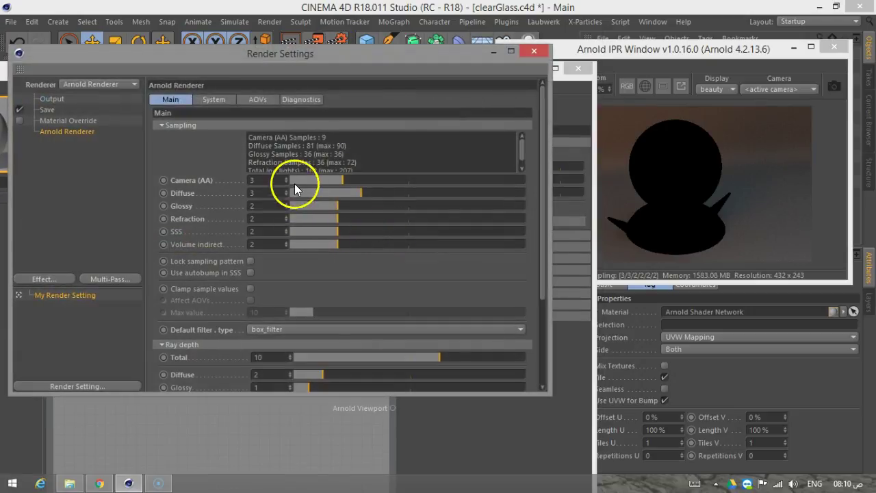
click(286, 195)
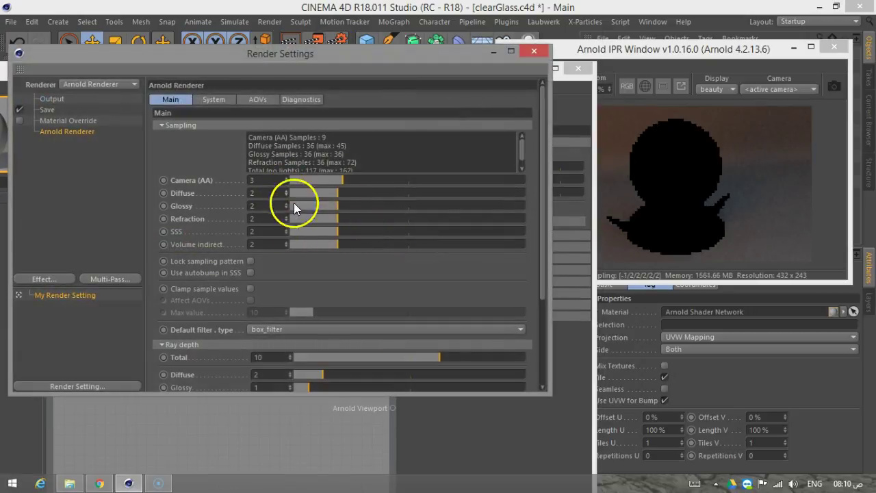
scroll(360, 205, down, 3)
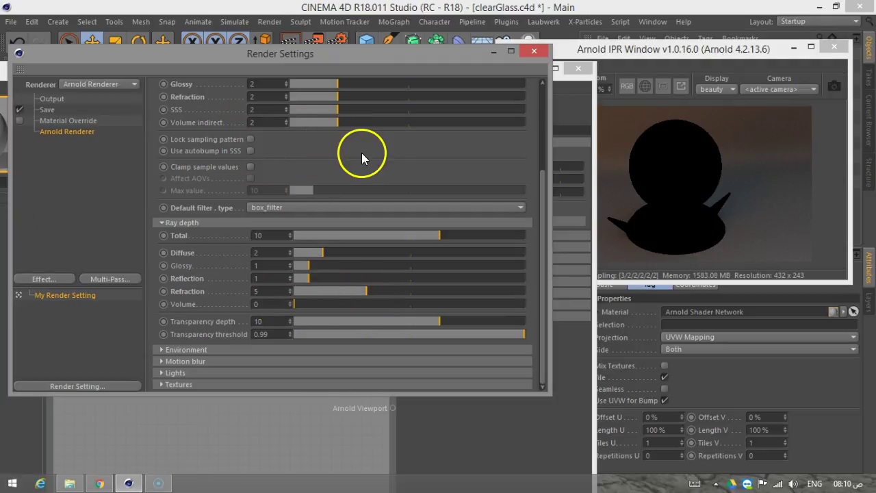
Close the render settings, reposition the network editor and switch from the standard shader's Diffuse section to its Specular section.
scroll(353, 327, up, 3)
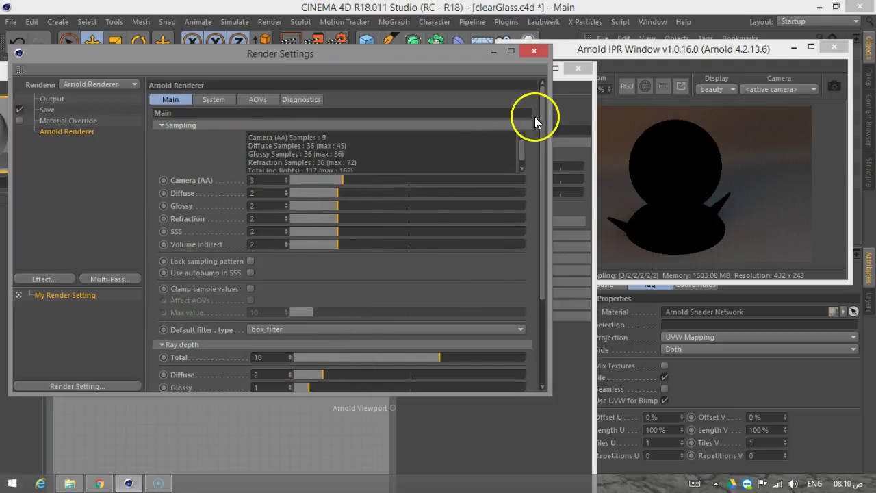
click(533, 50)
drag(452, 73, 386, 39)
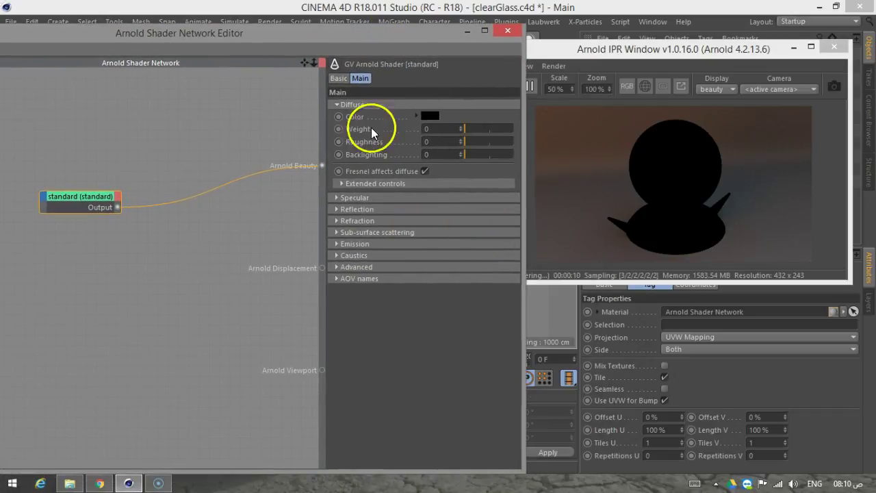
click(365, 107)
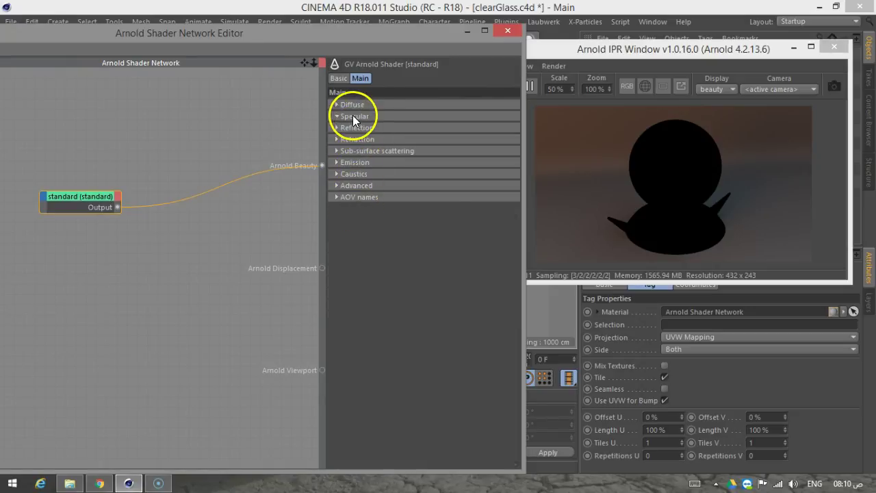
click(352, 116)
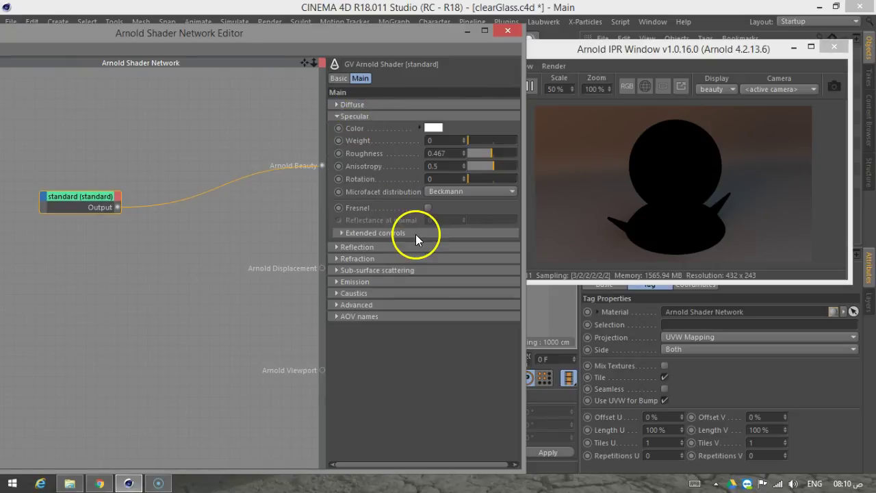
Set the shader's specular weight to 0.95 and its specular roughness to 0.05.
click(475, 139)
drag(508, 138, 512, 141)
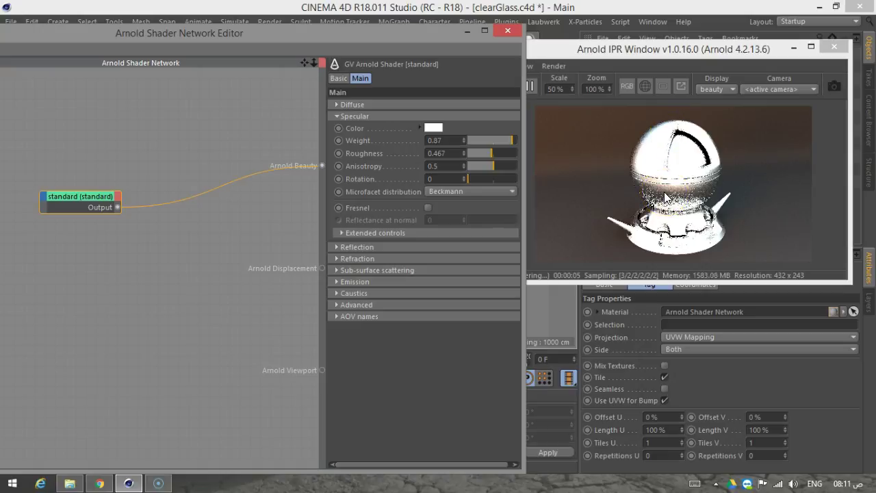
drag(463, 140, 317, 164)
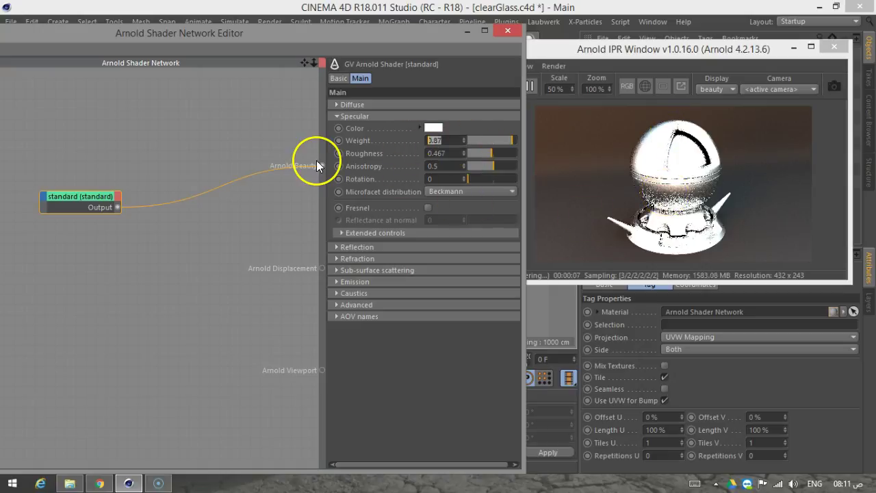
text(0.95)
key(Return)
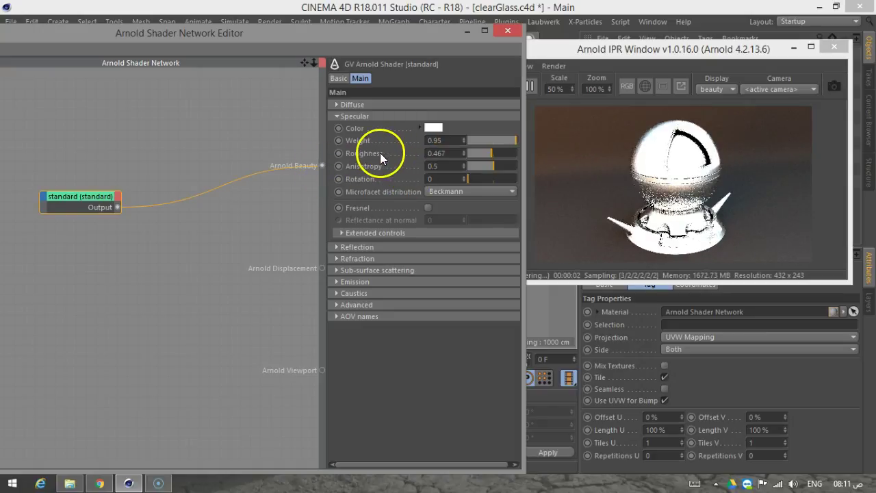
drag(442, 152, 405, 154)
text(0.05)
key(Return)
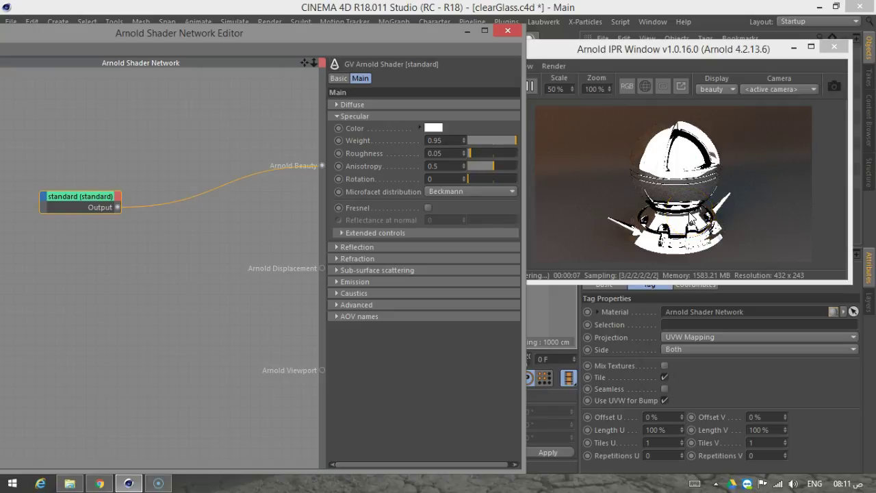
Examine the preview render and the available microfacet distribution options for the specular.
click(664, 205)
click(608, 228)
click(364, 197)
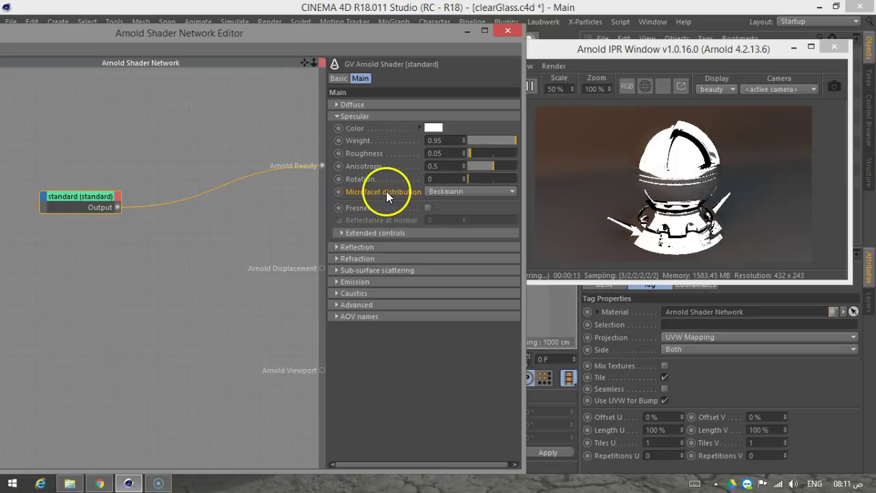
click(461, 191)
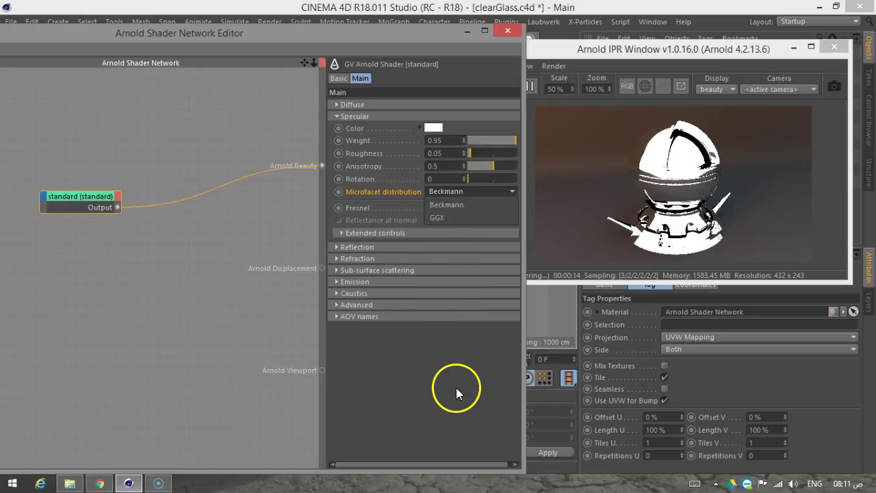
click(447, 370)
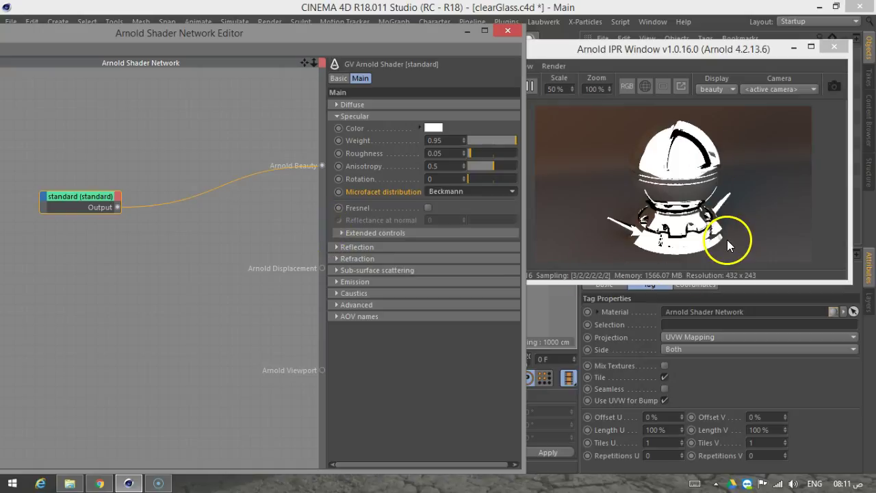
Set the specular roughness to 0.5 and check the effect in the preview.
click(434, 154)
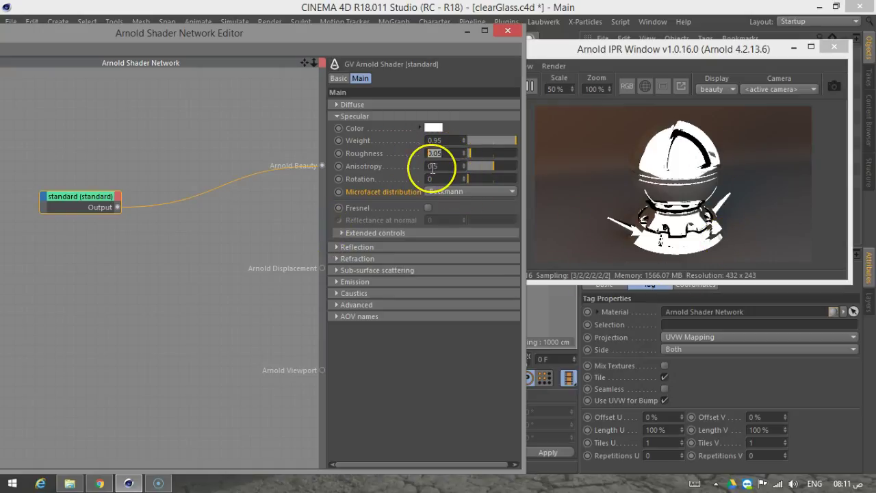
text(0.5)
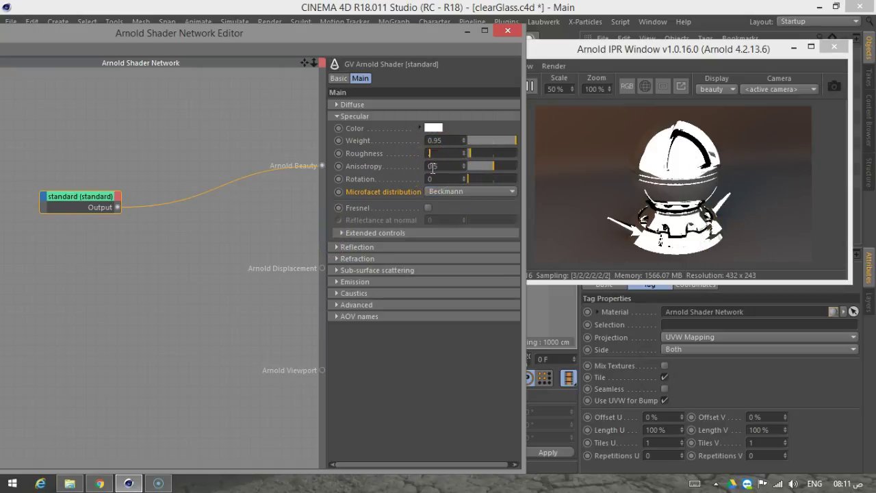
key(Return)
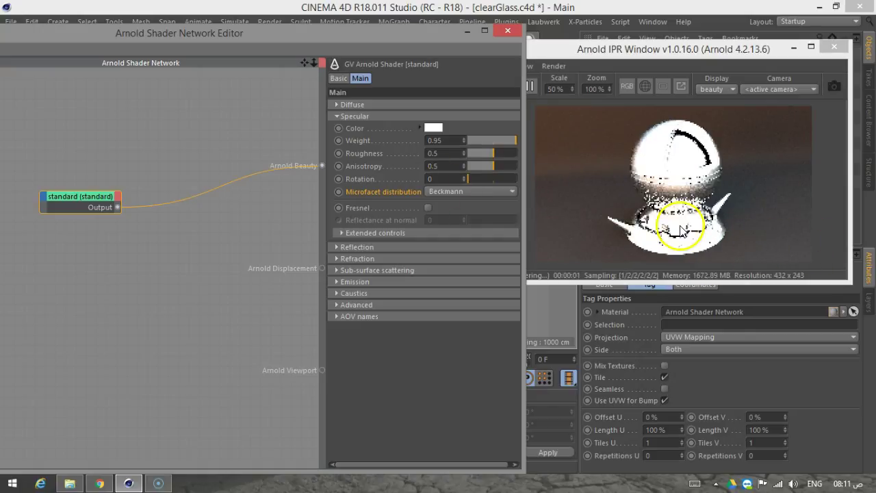
click(513, 236)
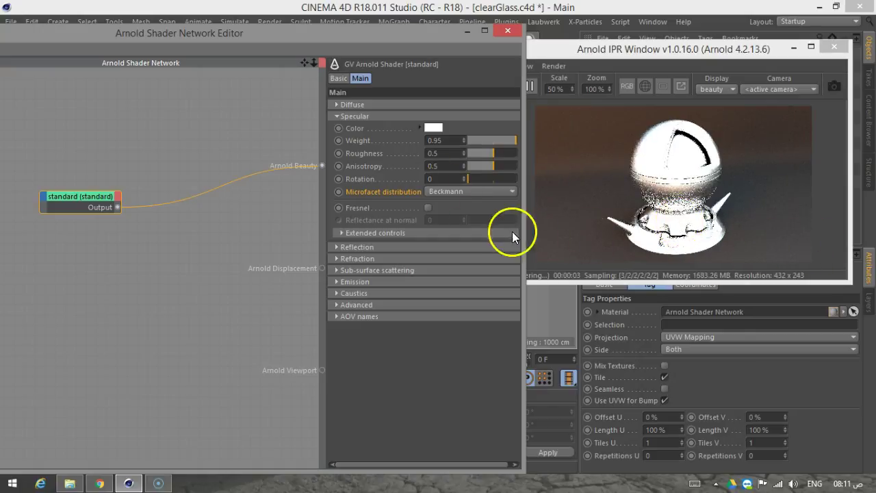
Enable Fresnel for the specular and make it use the IOR in the Refraction settings.
click(428, 207)
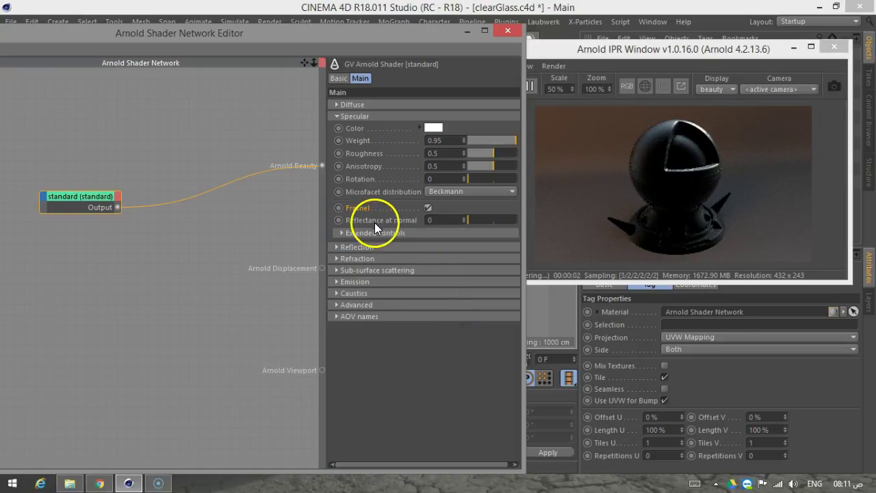
click(349, 259)
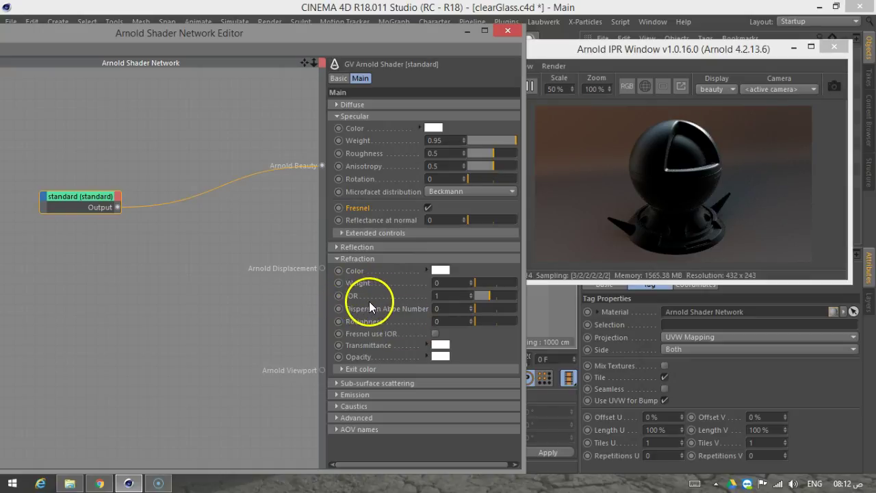
click(340, 301)
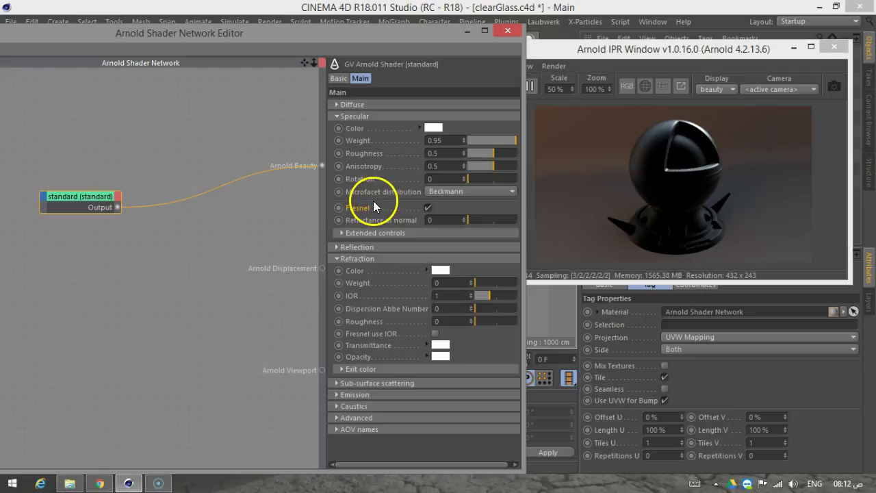
click(435, 334)
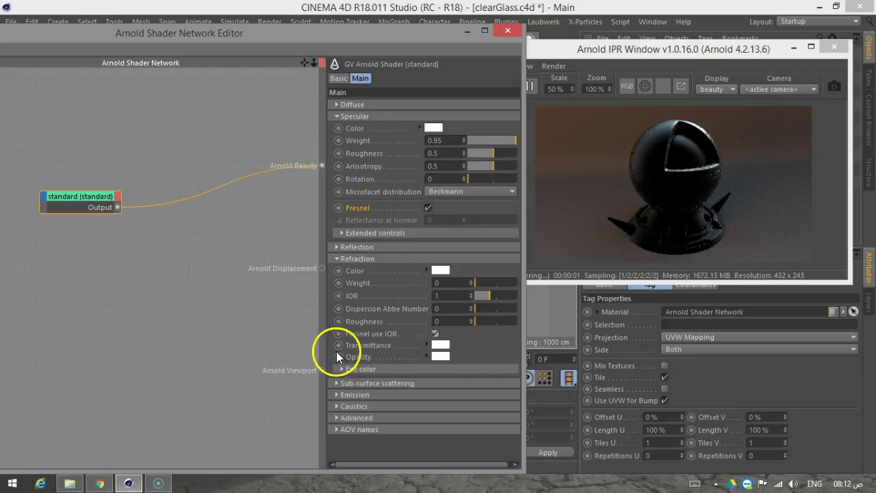
Try refraction IOR values of 1.5 and 4 on the standard shader.
click(451, 296)
text(.5)
key(Return)
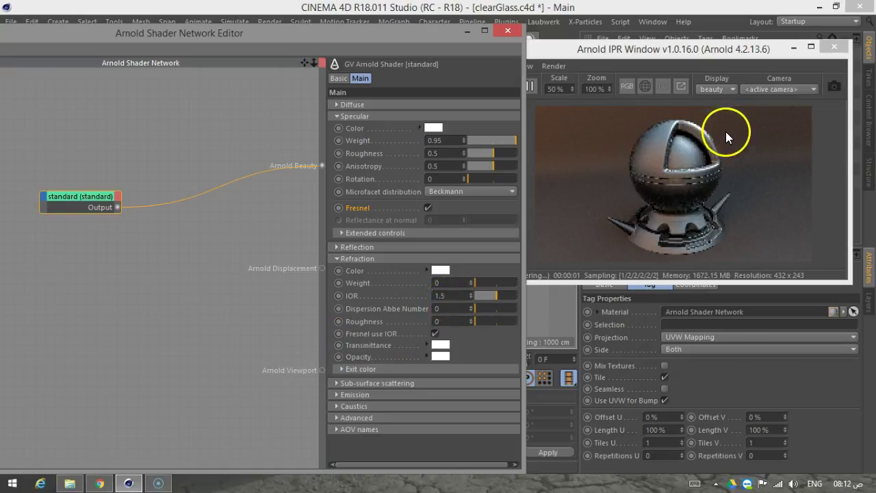
double_click(460, 295)
text(4)
key(Return)
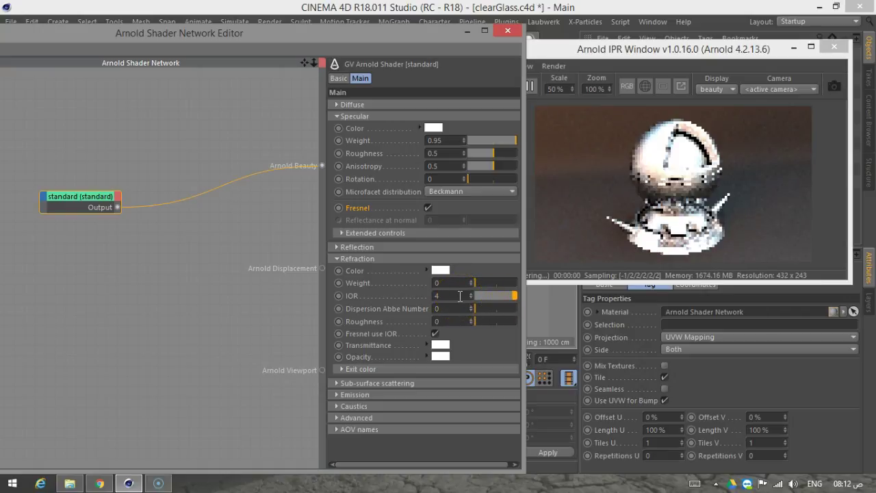
Set the standard shader's refraction IOR to 3.
double_click(457, 296)
text(3)
key(Return)
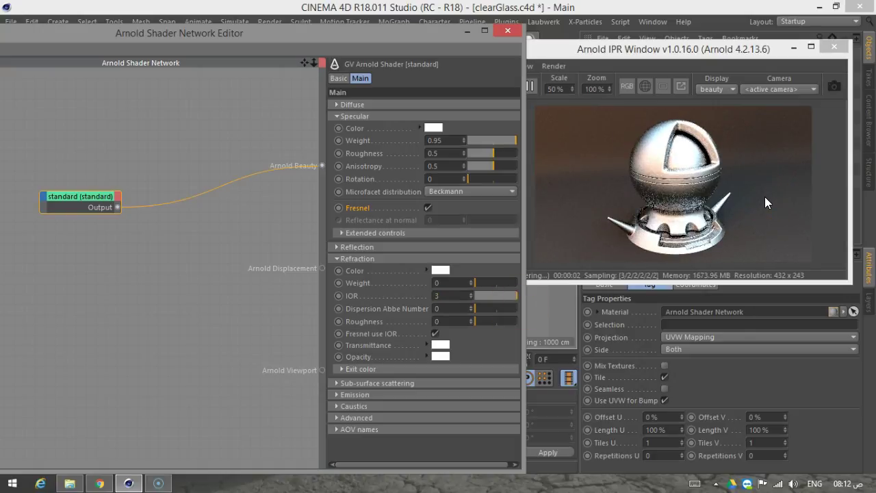
Set the specular roughness to 0.3 and the specular weight to 0.5.
double_click(441, 153)
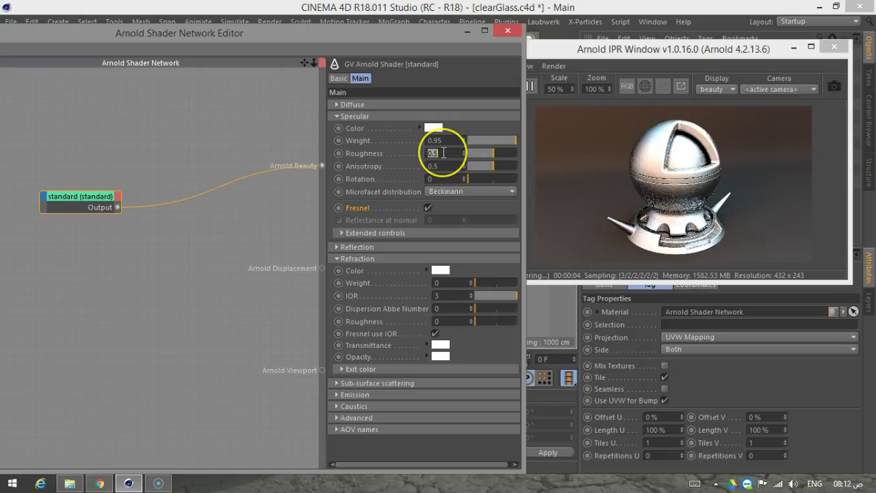
text(.4)
key(BackSpace)
text(3)
key(Return)
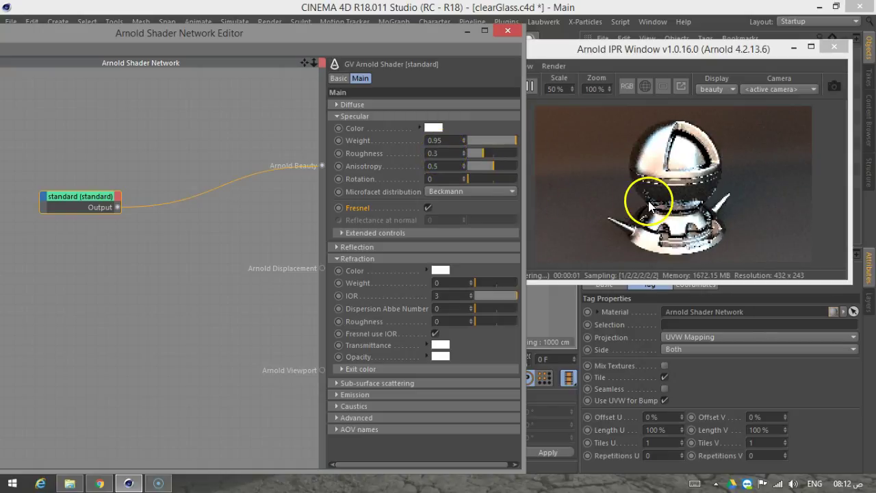
double_click(448, 141)
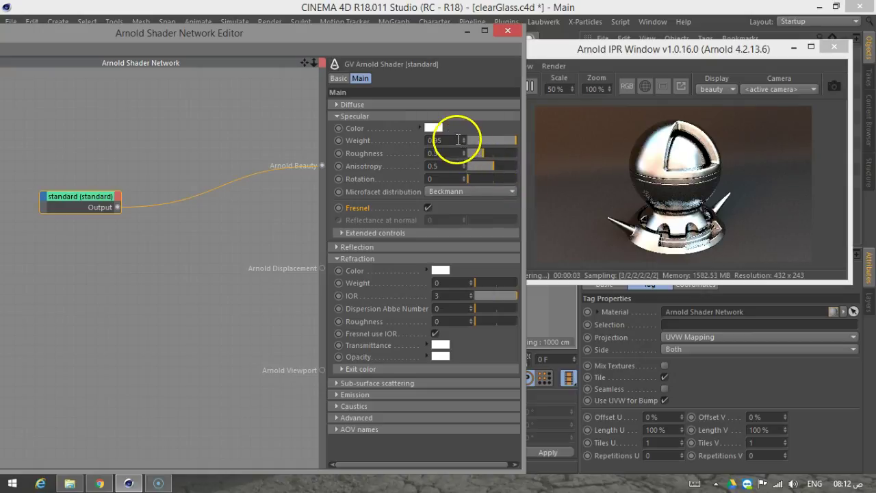
text(.5)
key(Return)
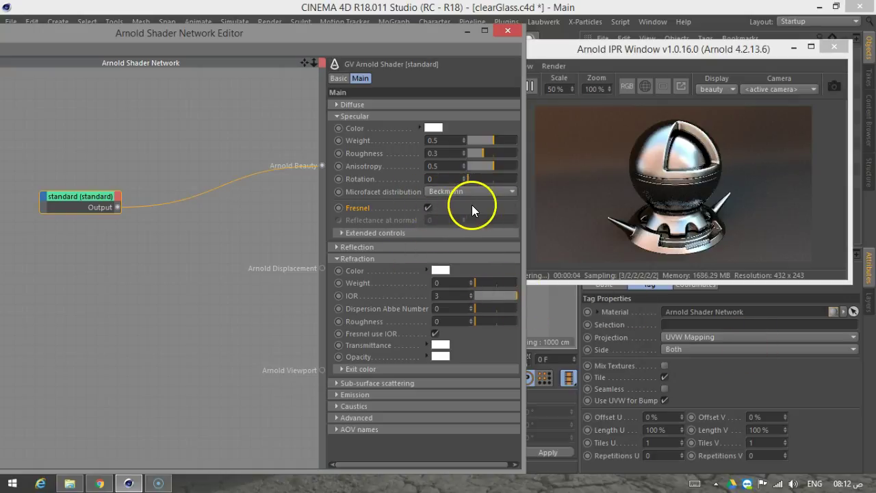
Render the scene to the Picture Viewer with its render history shown, and close the viewer when done.
click(319, 44)
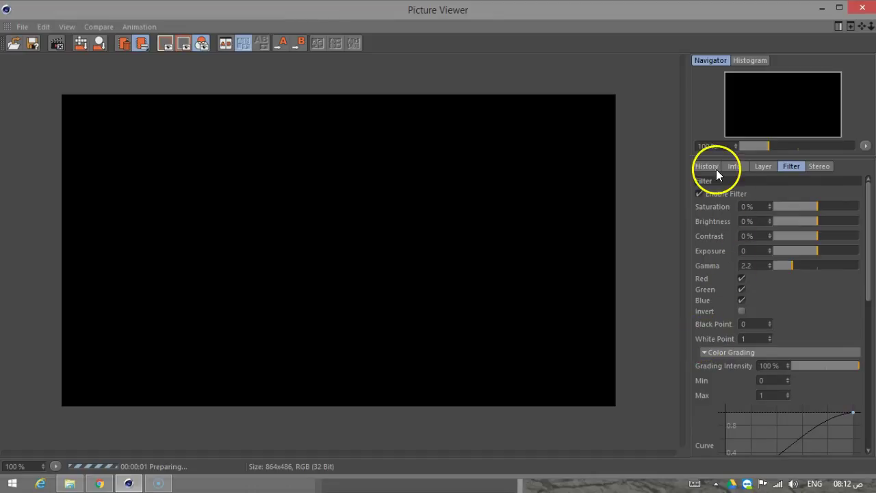
click(708, 168)
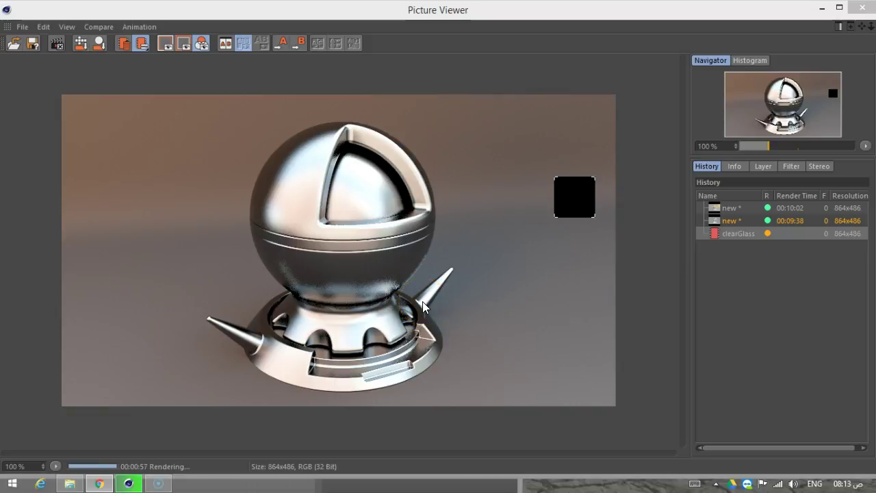
click(839, 7)
click(860, 7)
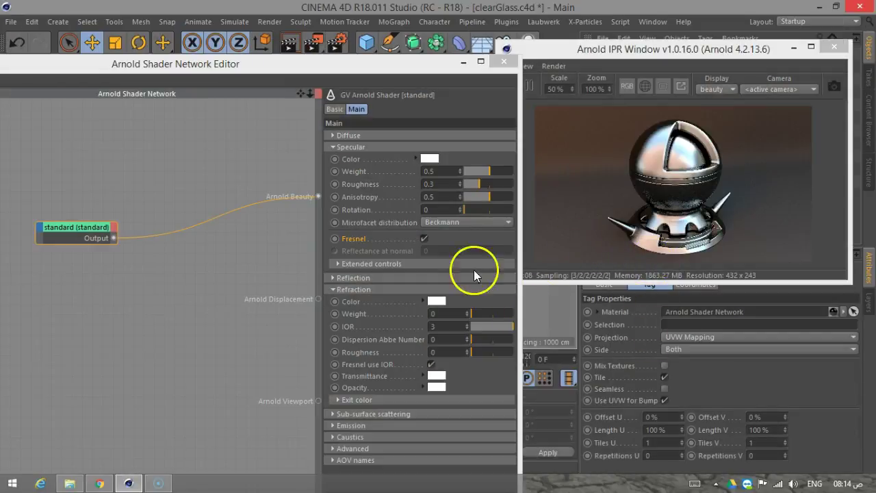
Change the specular microfacet distribution to GGX and render the scene to the Picture Viewer again.
click(459, 222)
click(453, 233)
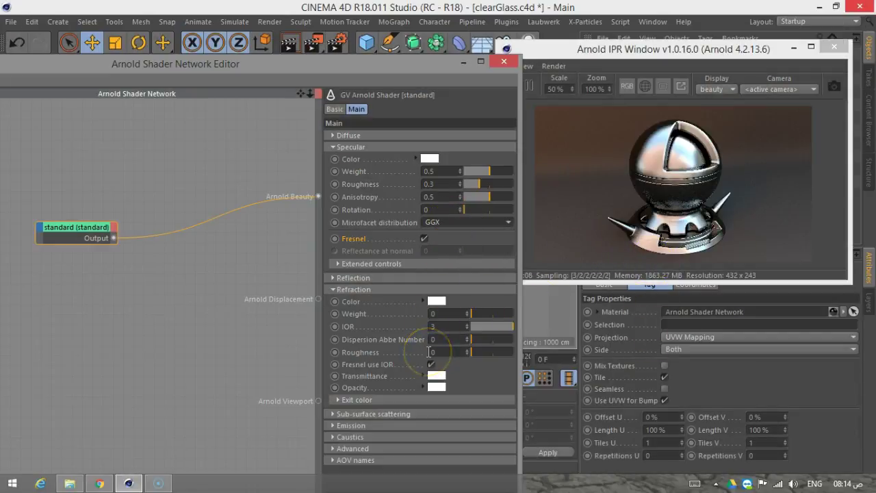
click(329, 43)
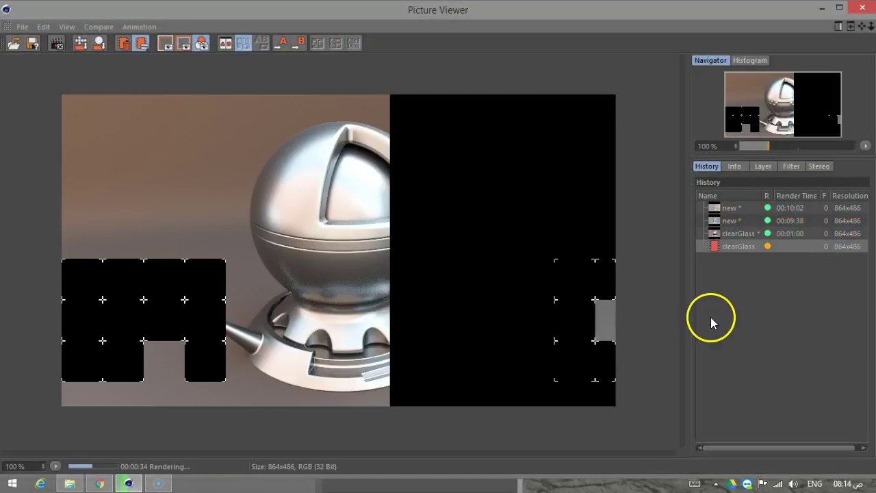
Compare the Beckmann and GGX clearGlass renders by switching between them in the Picture Viewer history.
click(723, 233)
click(724, 243)
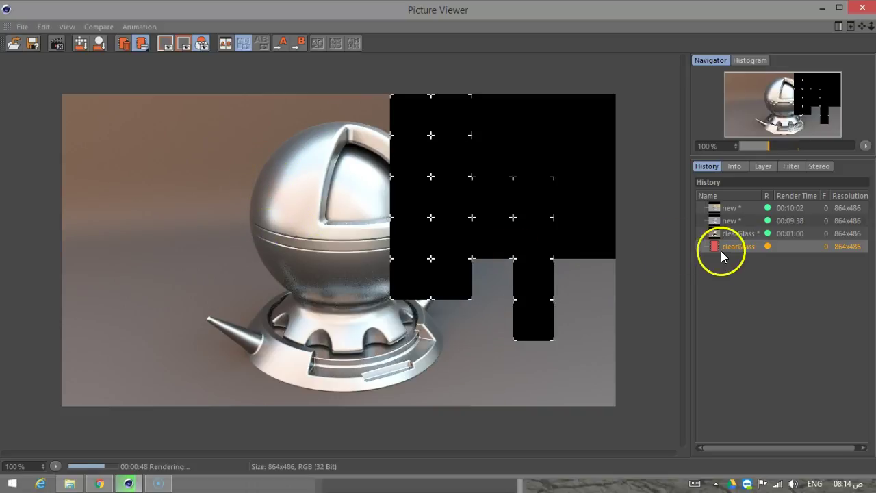
click(737, 233)
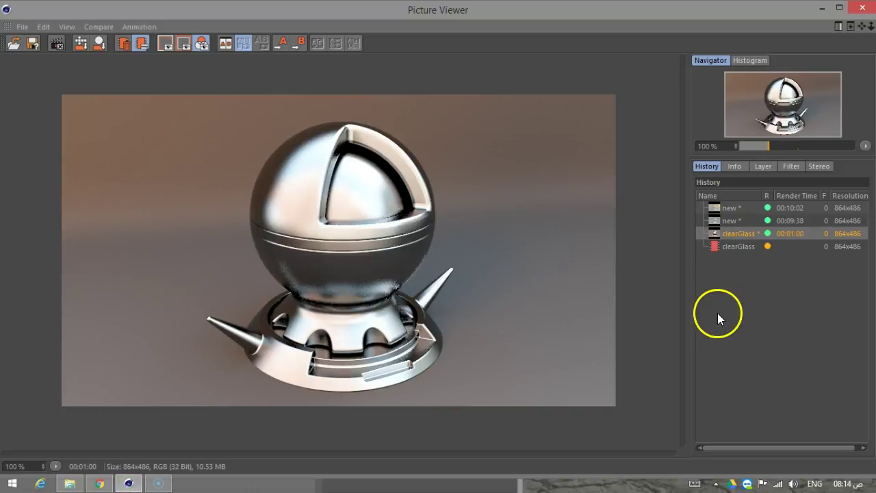
click(732, 247)
click(736, 236)
click(839, 7)
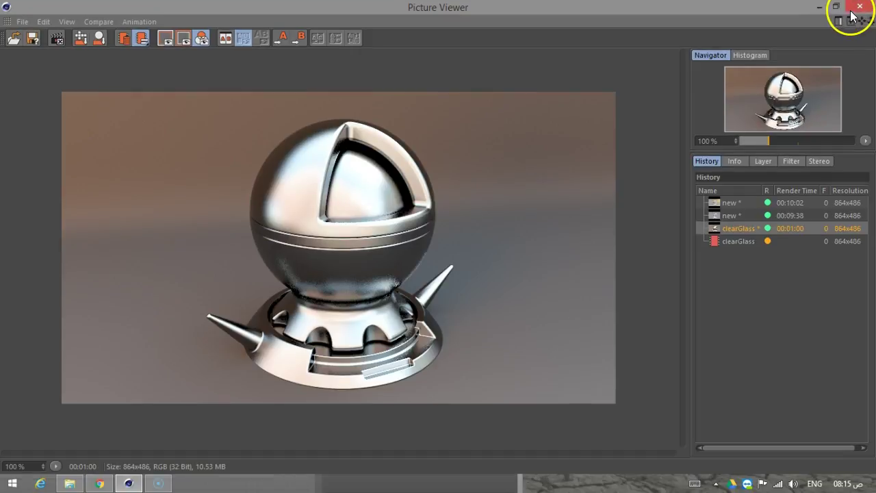
click(743, 241)
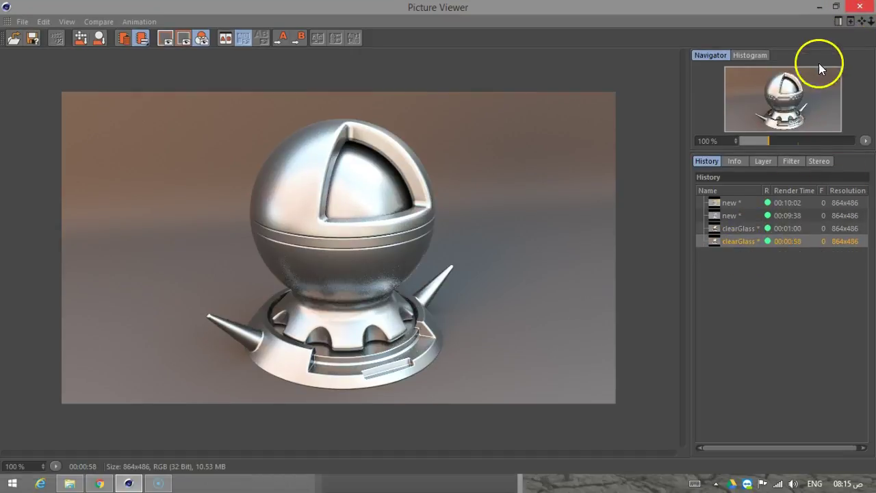
Close the Picture Viewer and set the specular microfacet distribution back to Beckmann.
click(861, 7)
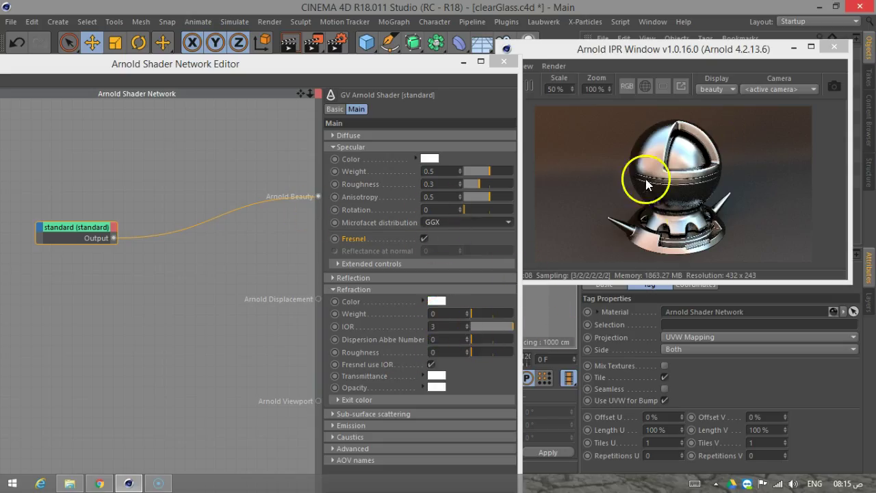
click(451, 223)
click(451, 232)
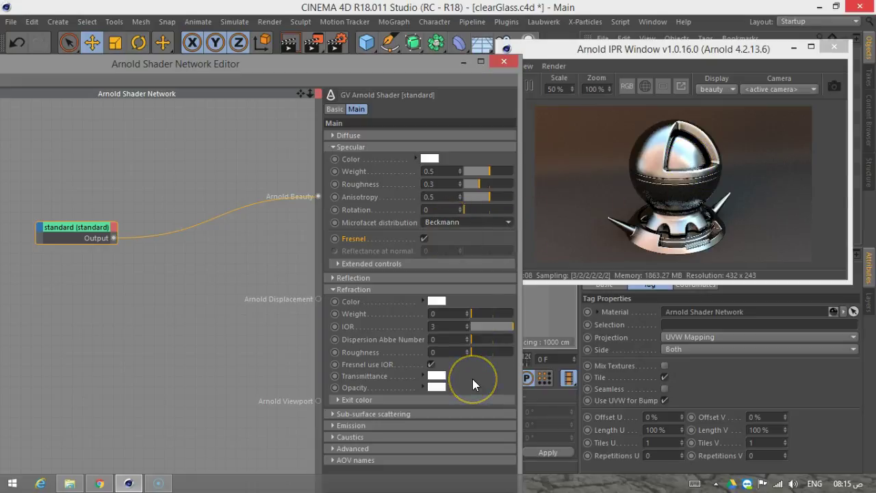
Set the refraction weight of the standard shader to 0.95.
mouse_move(493, 327)
mouse_down()
mouse_move(473, 350)
mouse_move(373, 339)
mouse_up()
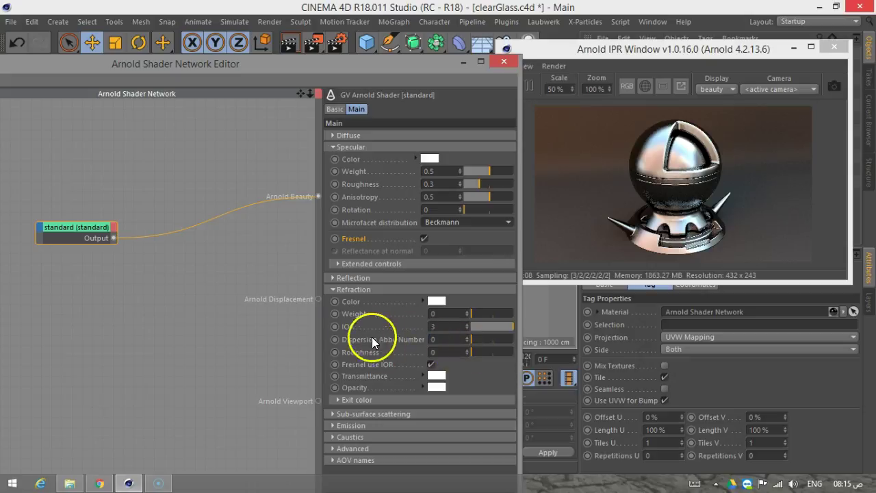
click(445, 316)
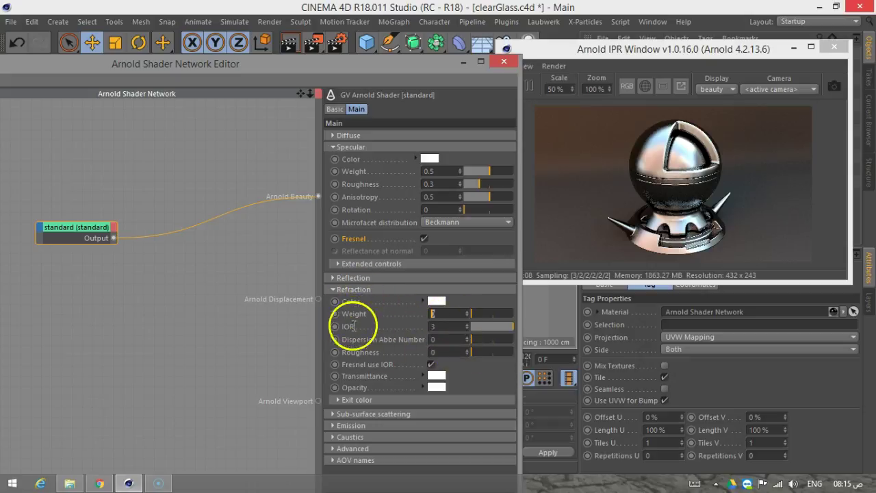
text(1)
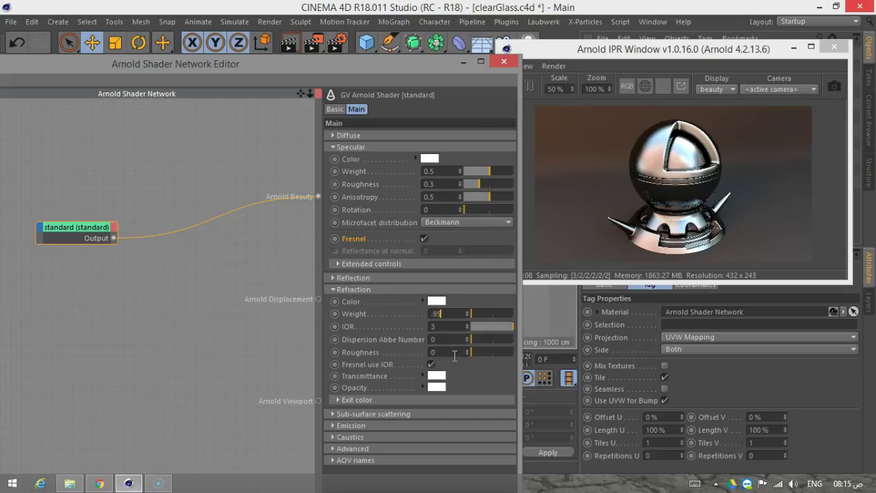
key(Return)
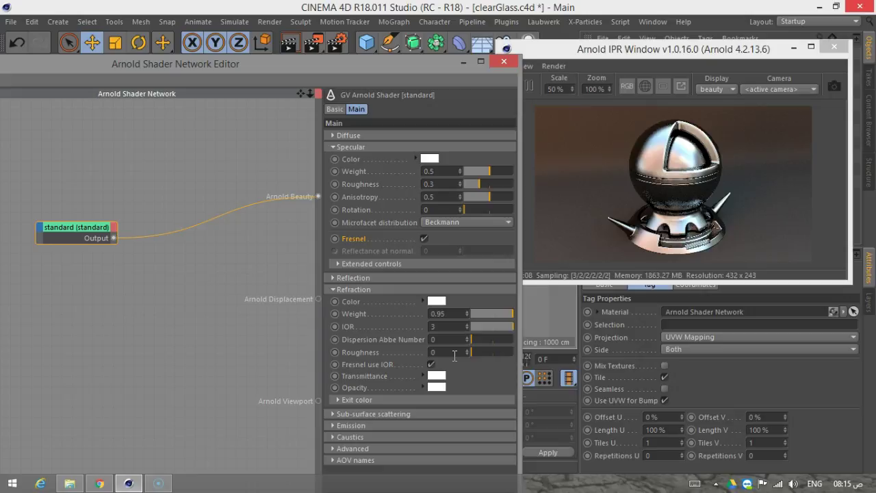
Rearrange the shader network and IPR windows and start the IPR render so the object list is uncovered.
click(479, 182)
drag(435, 69, 405, 50)
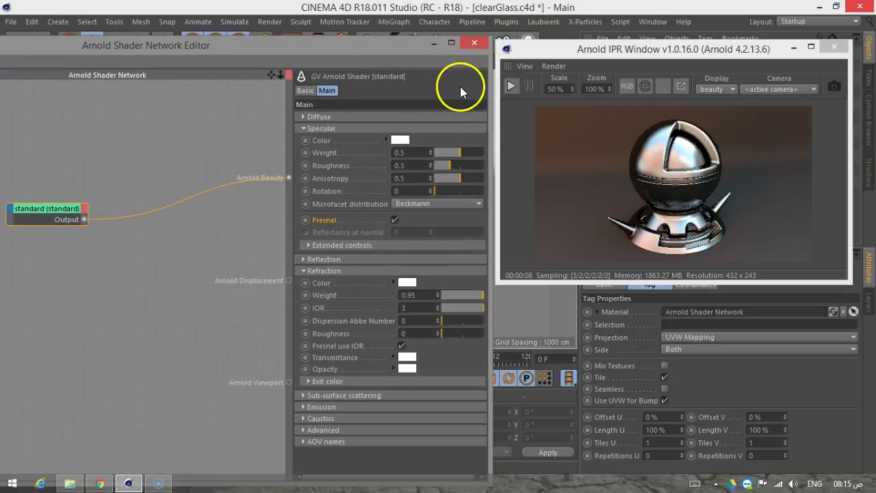
click(510, 86)
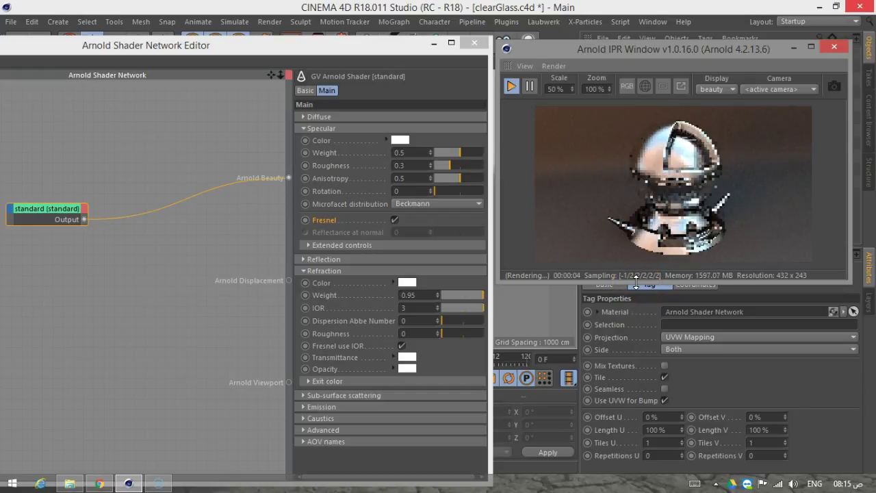
drag(681, 51, 346, 98)
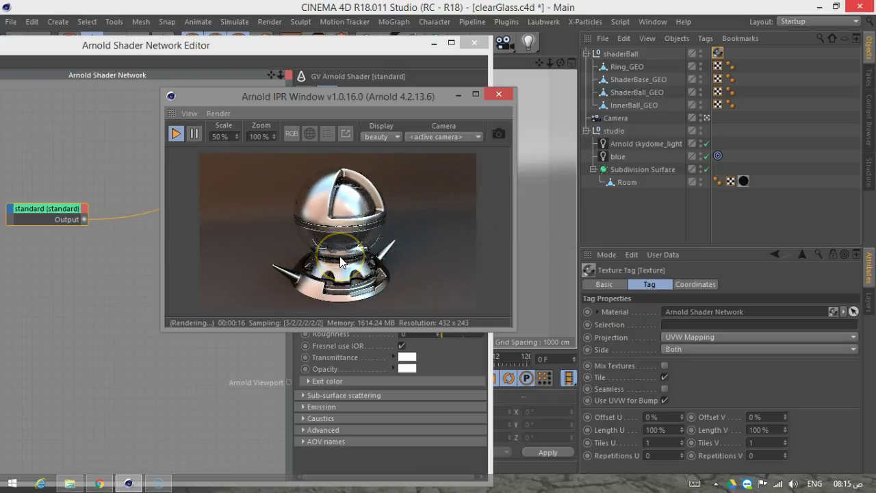
Add an Arnold Parameters tag to the shaderBall null that holds all the shader ball geometry.
click(626, 54)
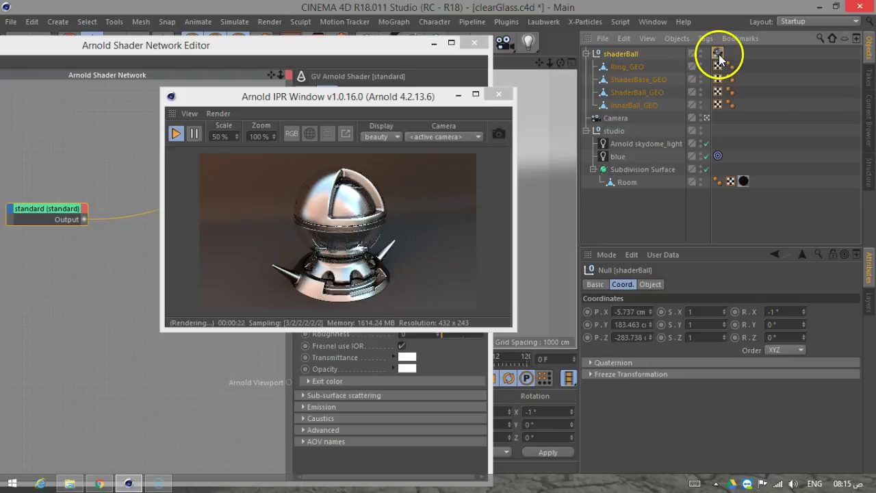
click(633, 66)
click(637, 103)
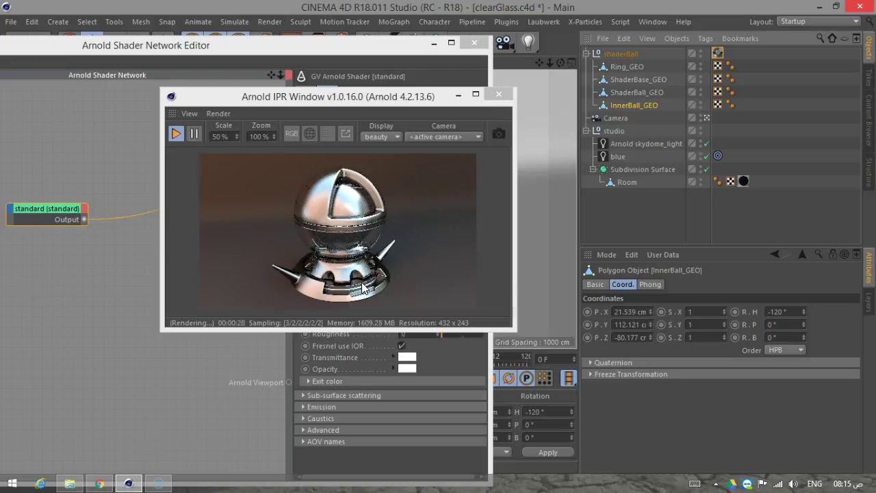
click(374, 258)
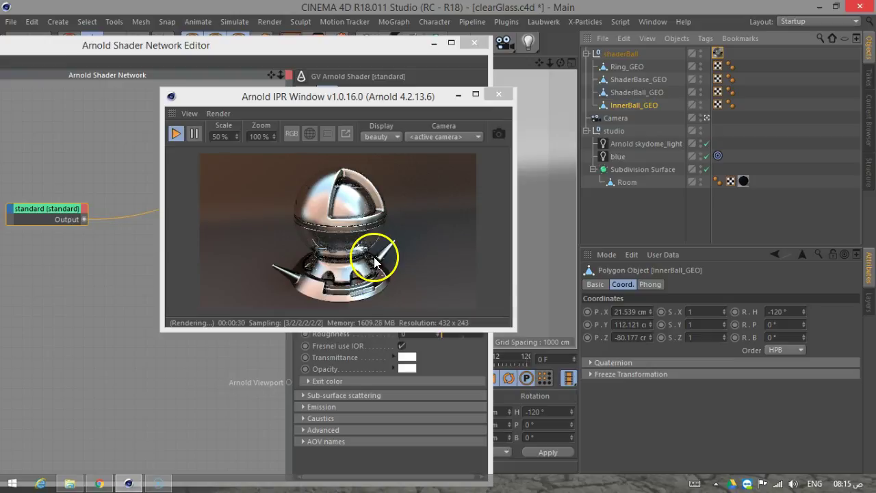
click(626, 53)
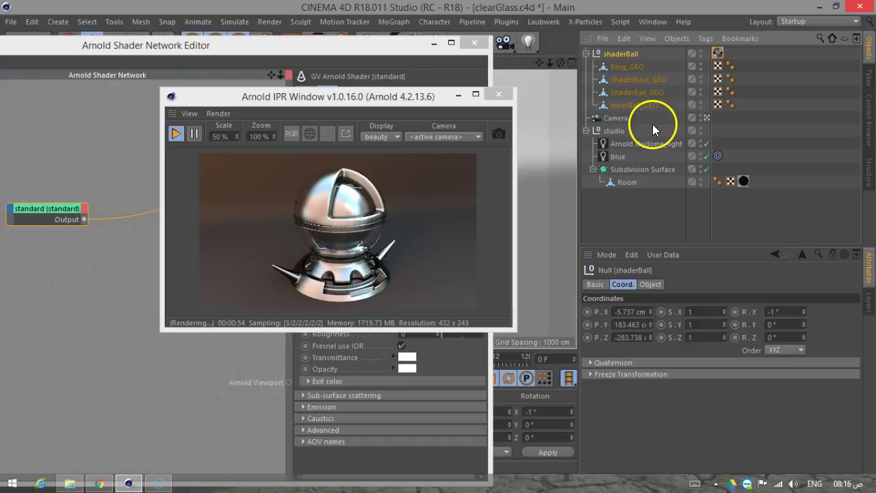
click(717, 53)
click(630, 55)
right_click(619, 56)
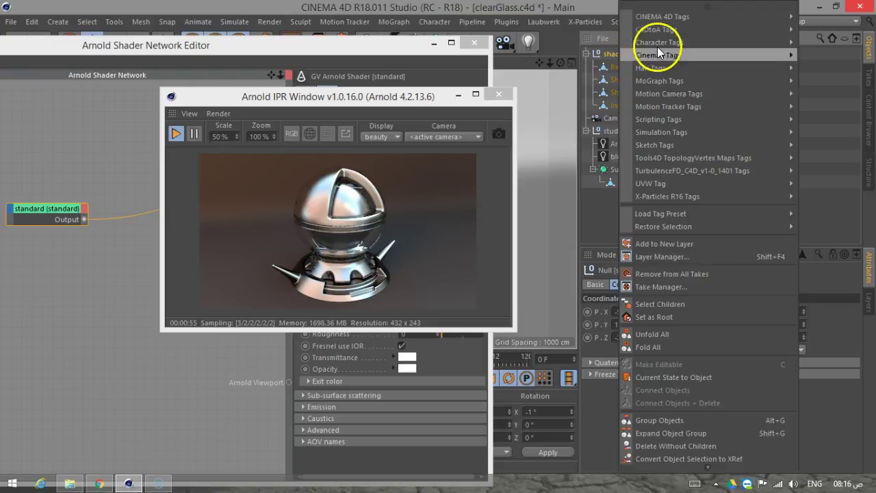
mouse_move(640, 30)
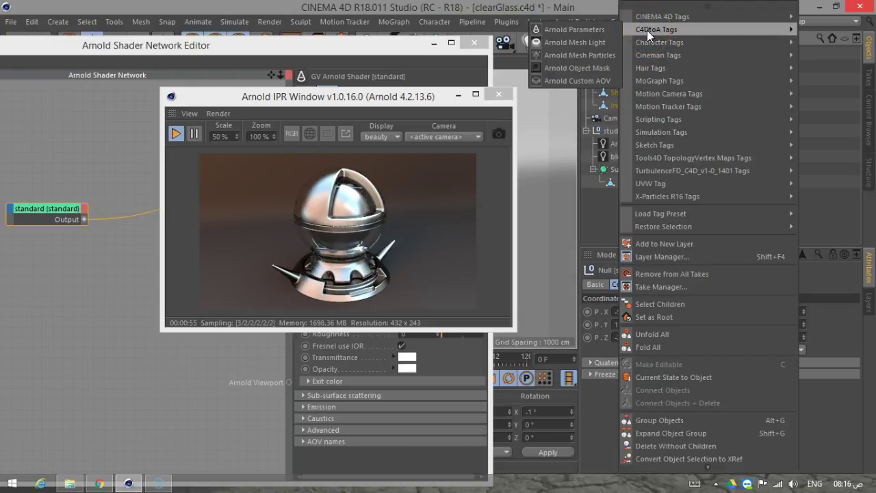
click(603, 28)
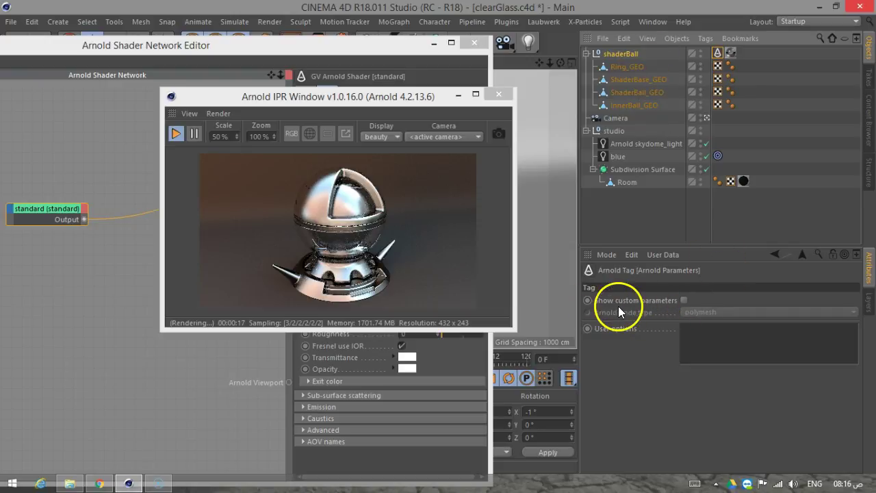
Show the custom parameters of the shaderBall's Arnold tag, keep the polymesh node type, and turn off Opaque.
click(684, 300)
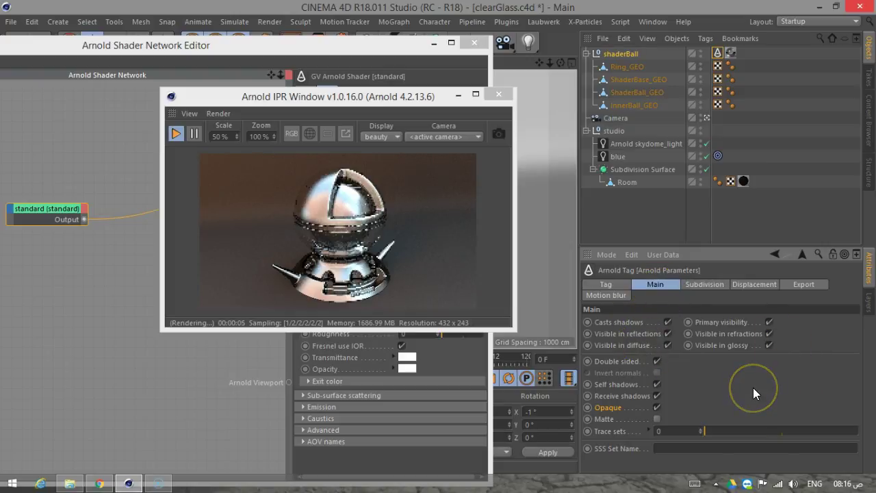
click(625, 284)
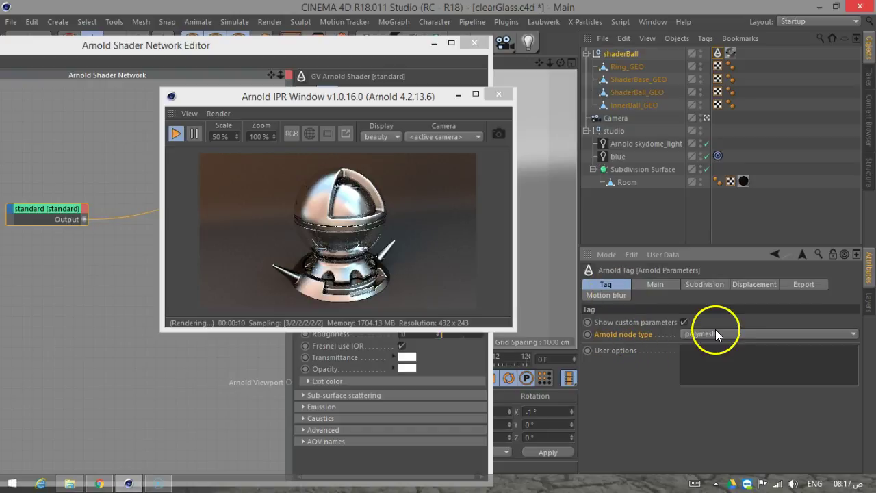
click(716, 330)
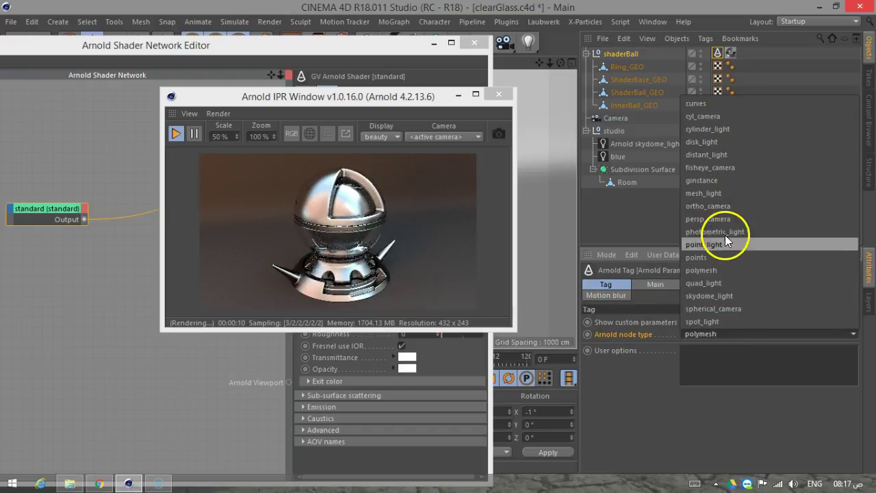
click(649, 288)
click(650, 287)
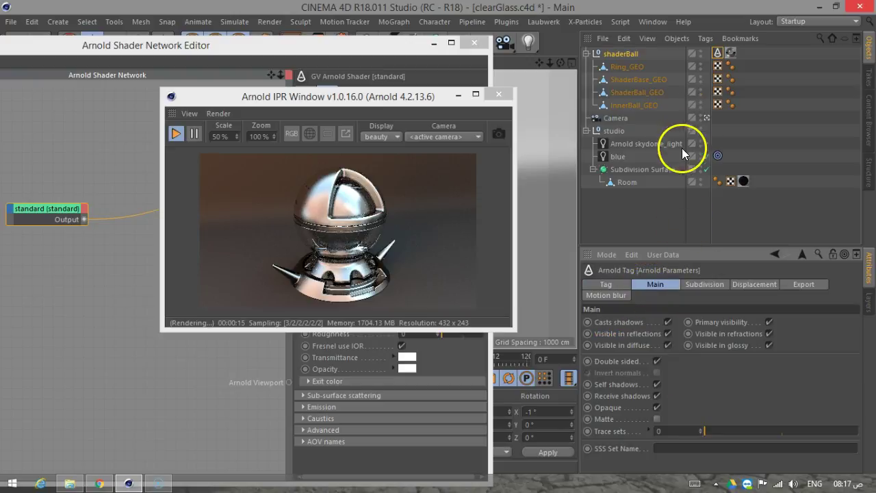
click(657, 407)
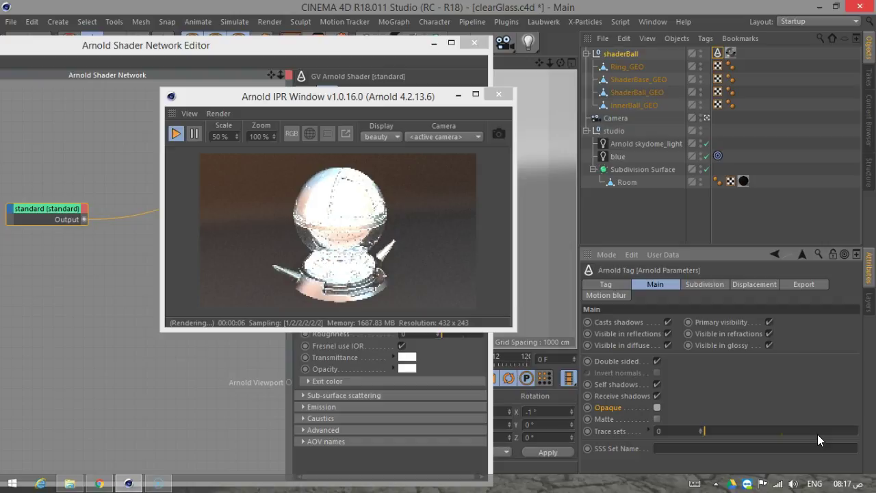
Move the IPR window off the shader settings and set the refraction IOR to 1.33.
drag(383, 98, 717, 43)
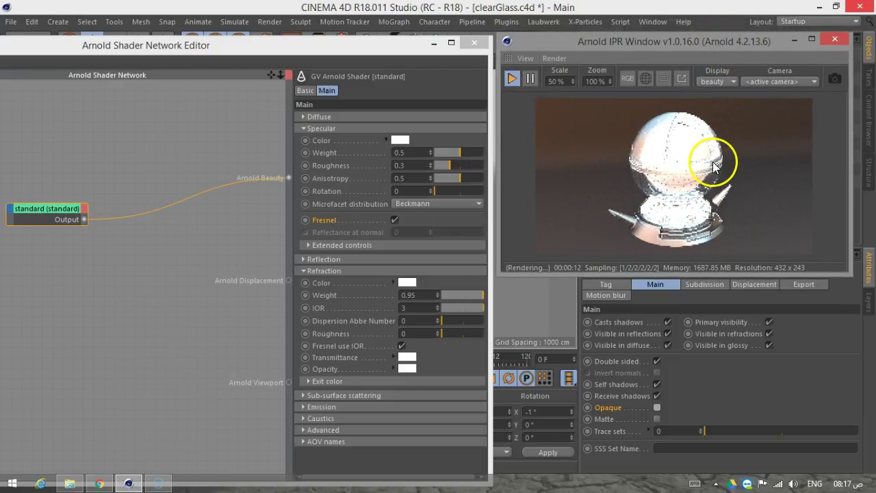
click(320, 309)
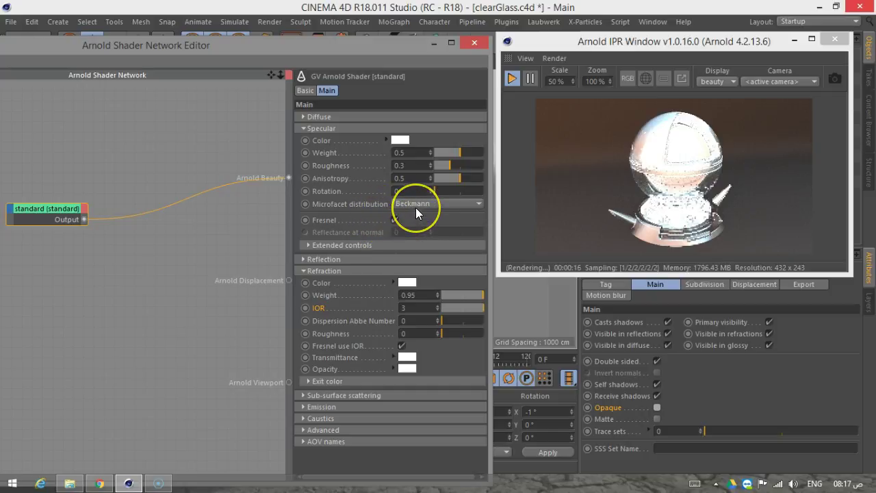
click(413, 308)
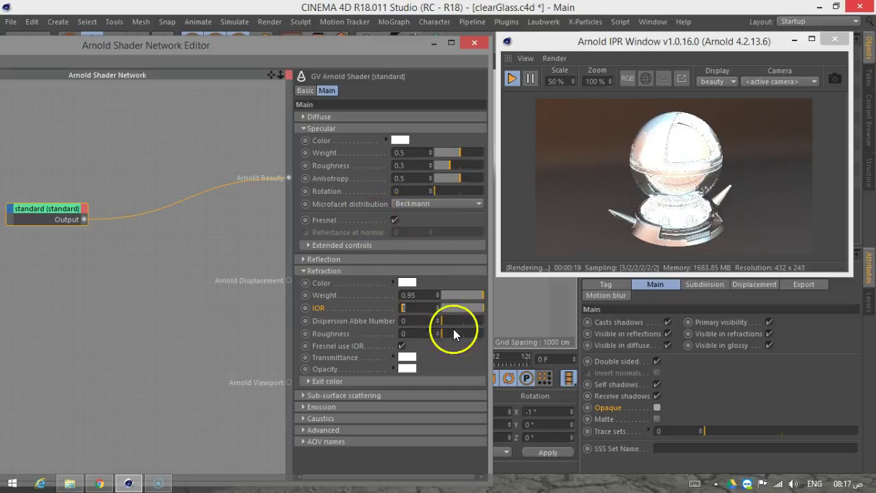
text(1.33)
key(Return)
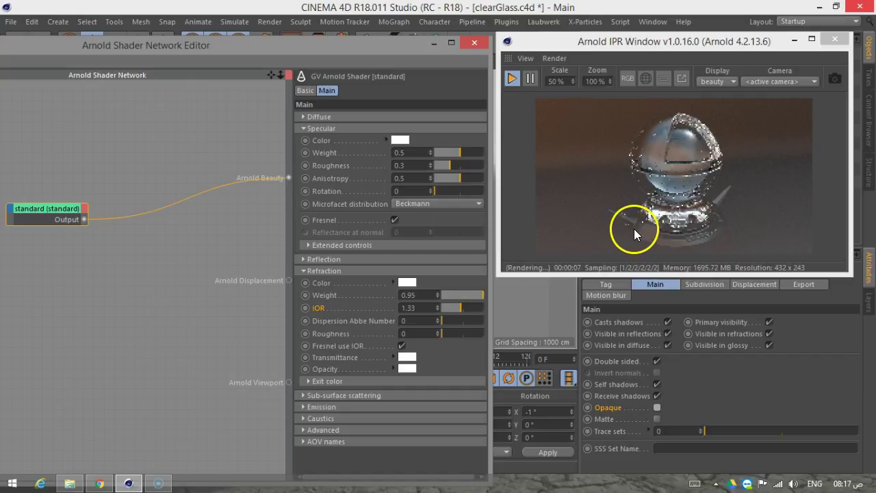
Set the specular roughness of the standard shader to 0.03.
click(414, 164)
text(0.03)
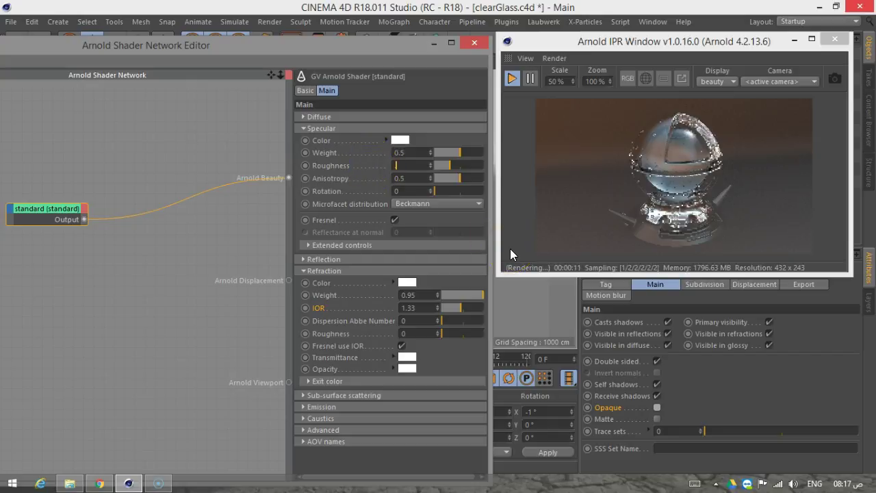
key(Return)
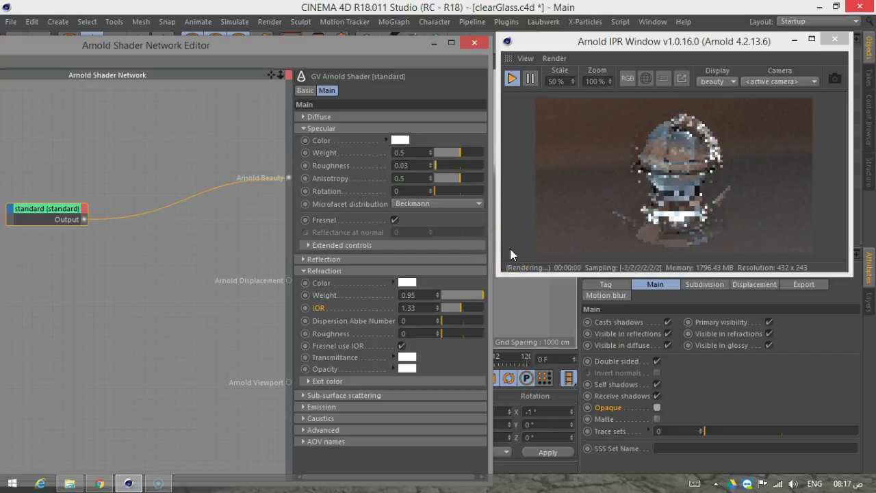
Set the IPR render scale to 100% and enlarge the IPR window to show the whole shader ball.
double_click(567, 80)
text(100)
key(Return)
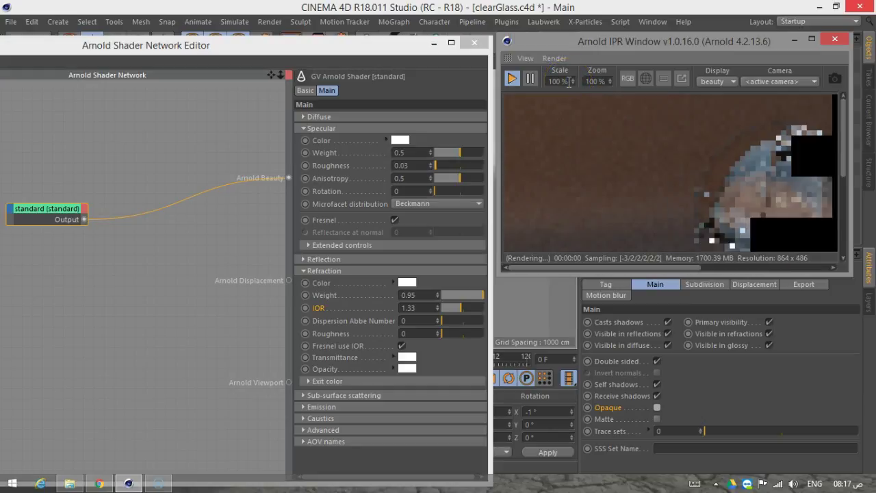
drag(789, 196, 698, 131)
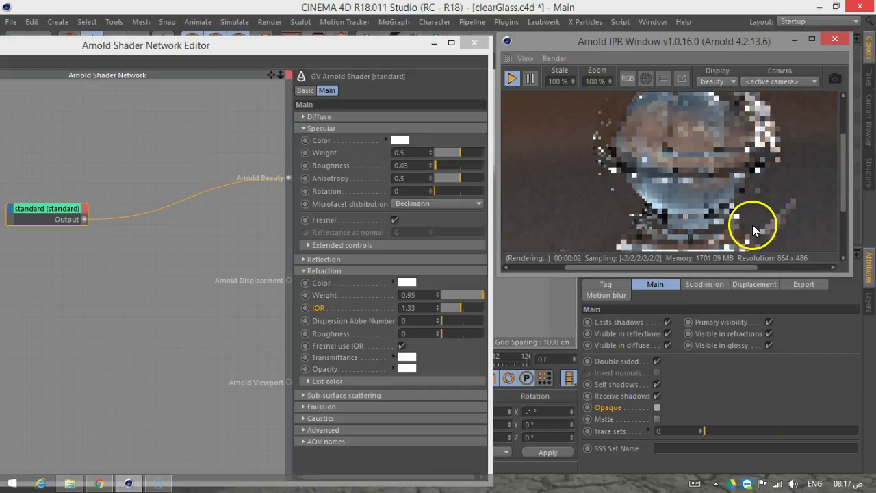
drag(841, 275, 837, 427)
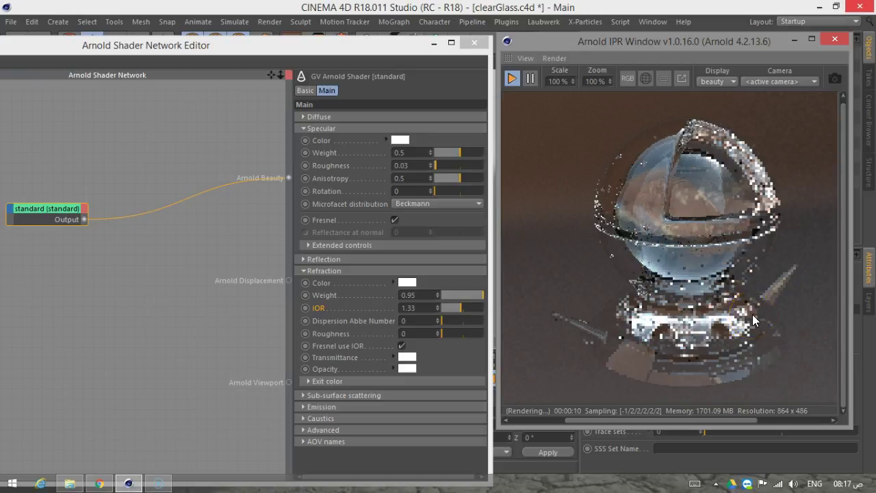
mouse_move(750, 198)
mouse_down()
mouse_move(719, 172)
mouse_move(676, 285)
mouse_up()
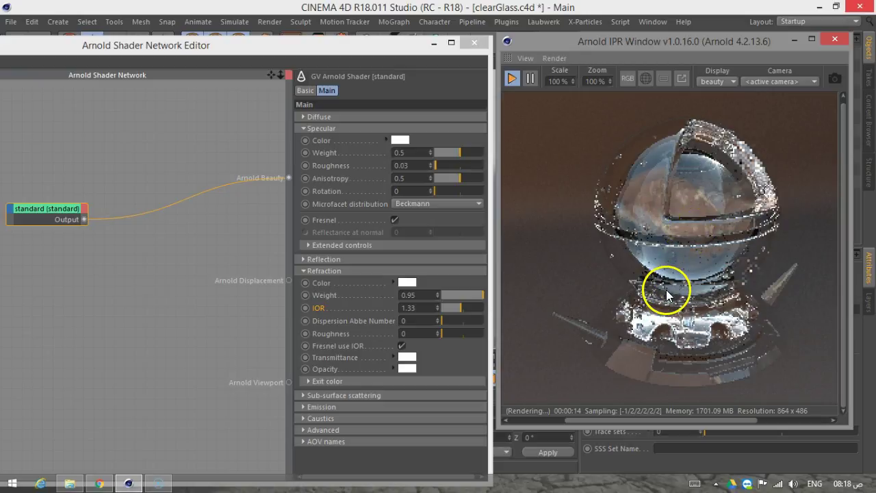
Raise the specular weight of the standard shader to 0.8.
click(473, 153)
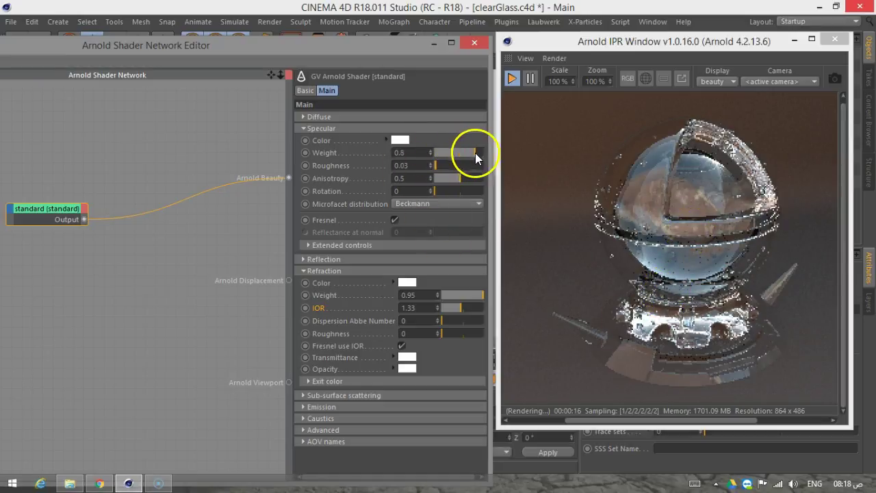
drag(753, 339, 749, 348)
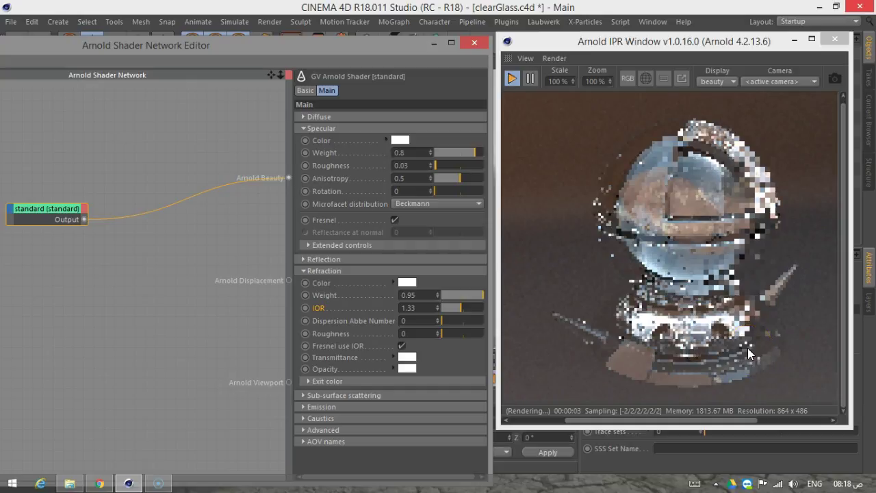
click(314, 154)
click(399, 156)
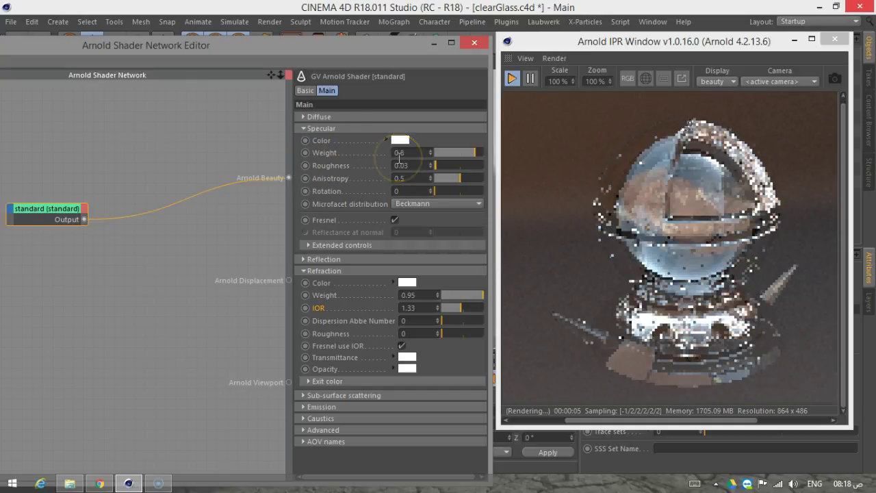
click(413, 156)
click(391, 157)
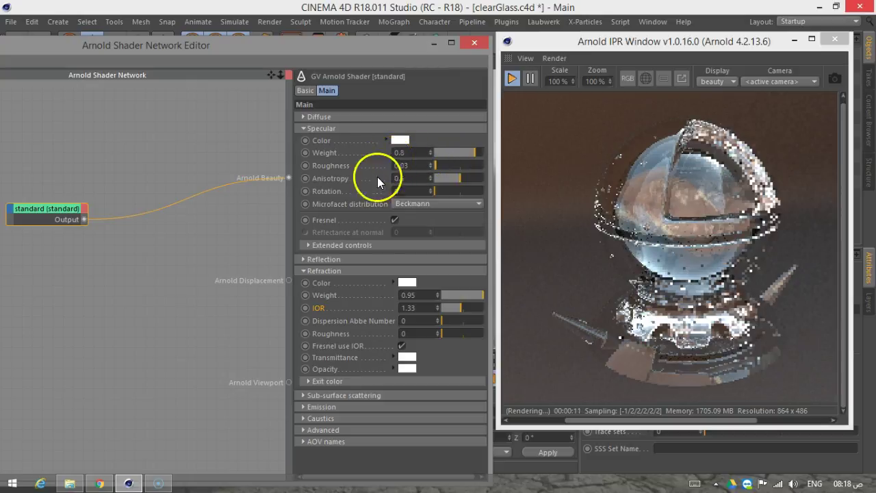
Tint the refraction color of the standard shader blue with a hue of 216°.
click(433, 294)
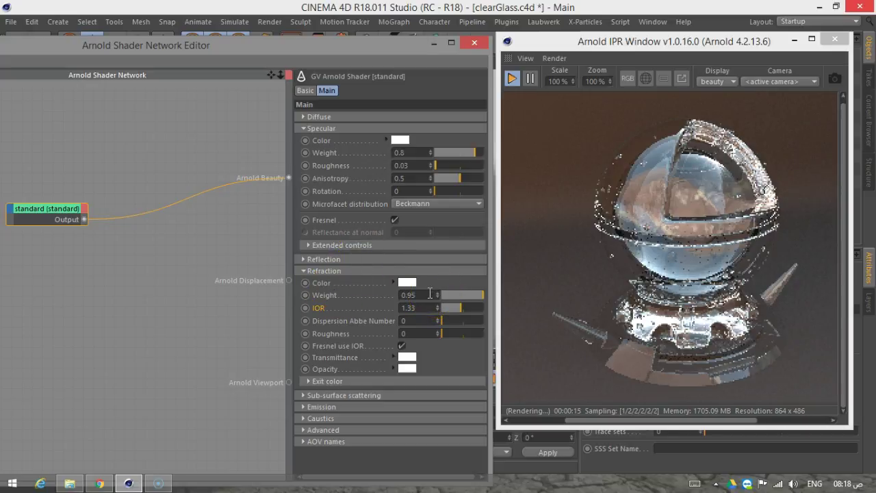
click(427, 287)
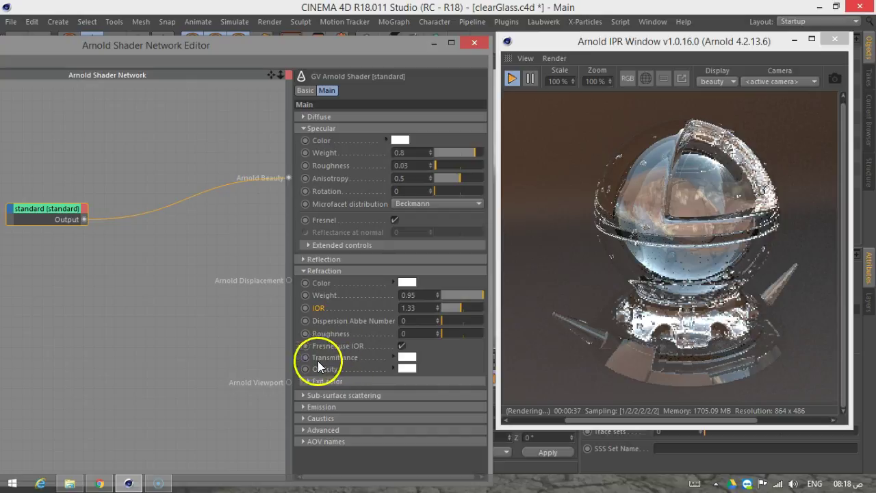
click(407, 282)
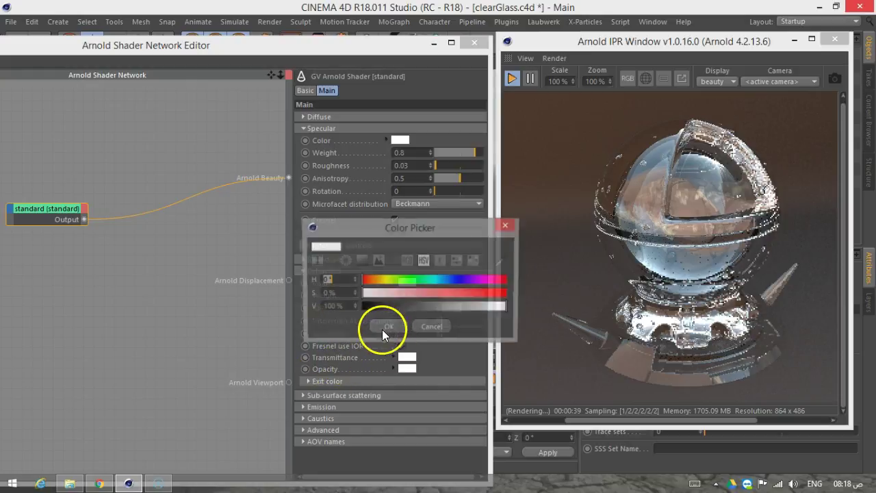
click(449, 279)
click(474, 292)
click(400, 326)
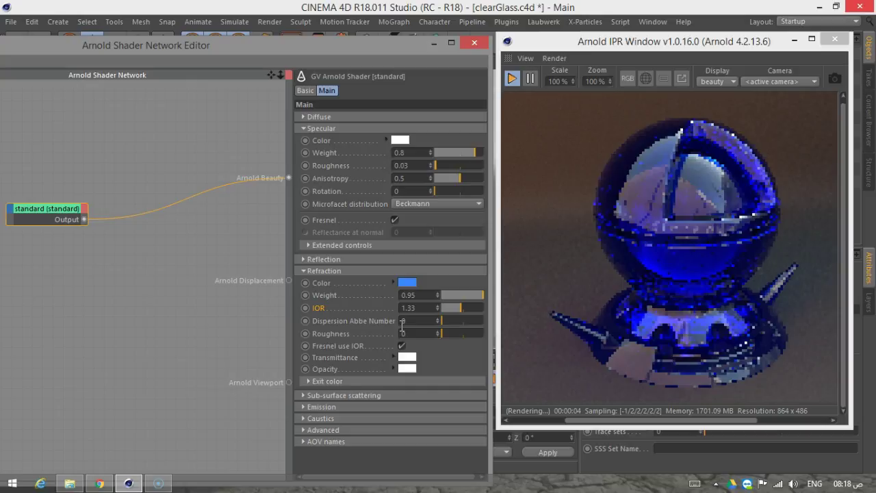
click(409, 319)
Mute the blue refraction color to 48% saturation and 66% value.
click(405, 283)
click(427, 294)
click(435, 308)
drag(435, 306, 453, 307)
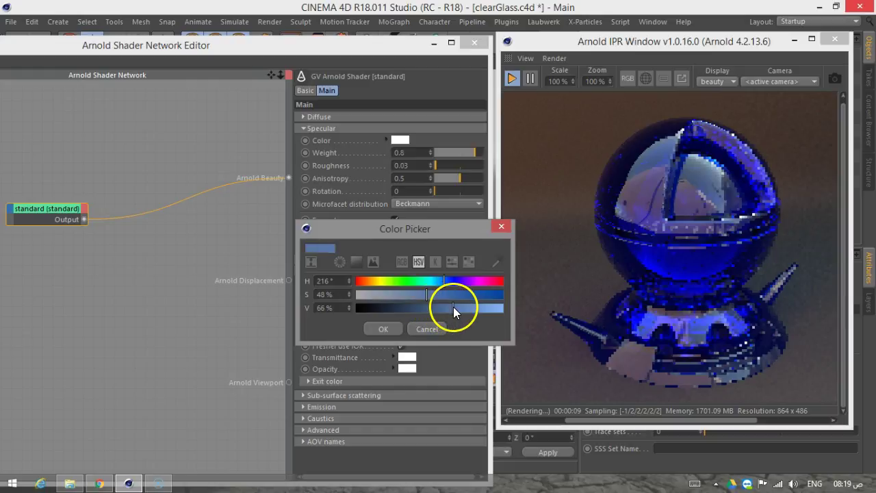
click(383, 328)
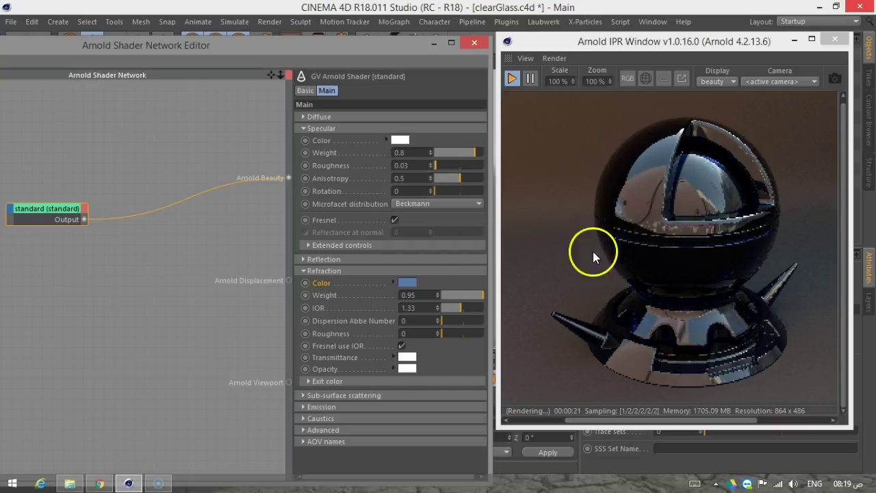
Reduce the saturation of the refraction color to 16%.
click(408, 283)
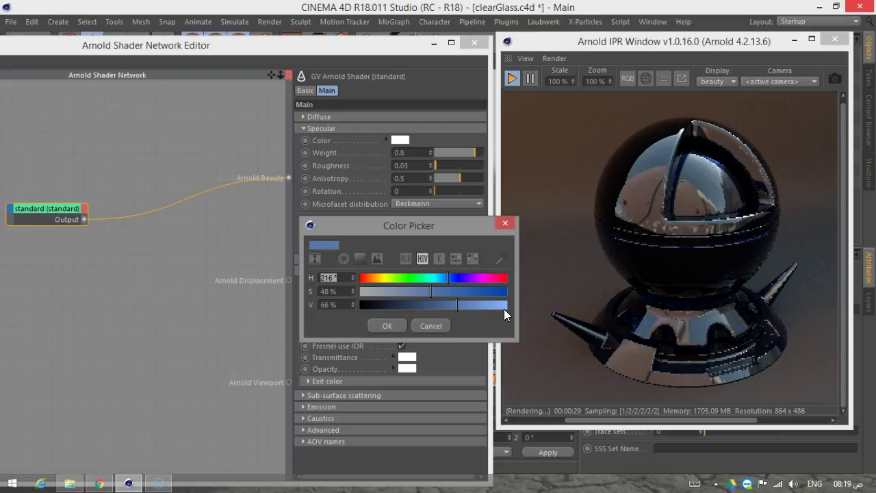
drag(430, 292, 361, 293)
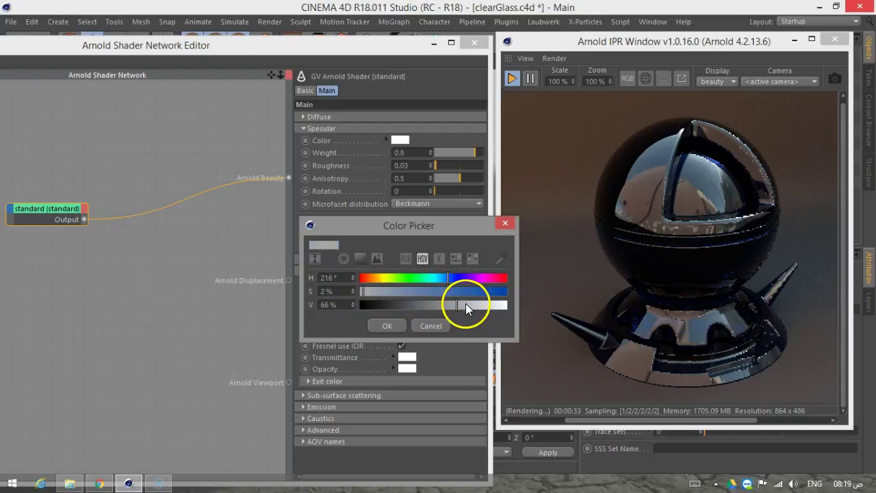
drag(444, 291, 383, 290)
click(435, 362)
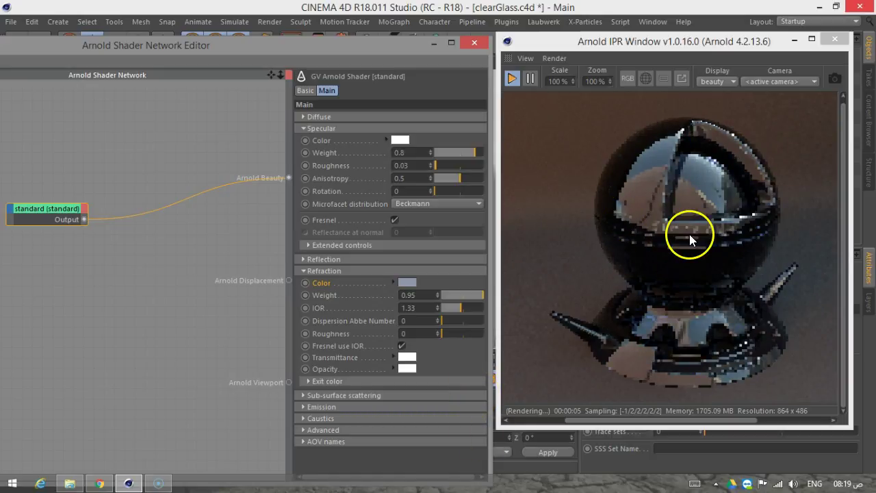
Set the refraction transmittance to a soft blue with hue 216°, saturation 33% and value 76%.
click(362, 358)
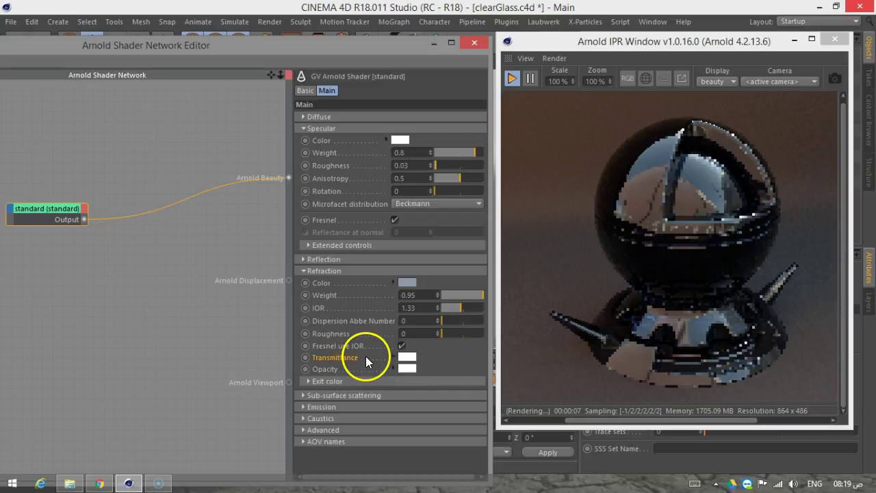
click(407, 357)
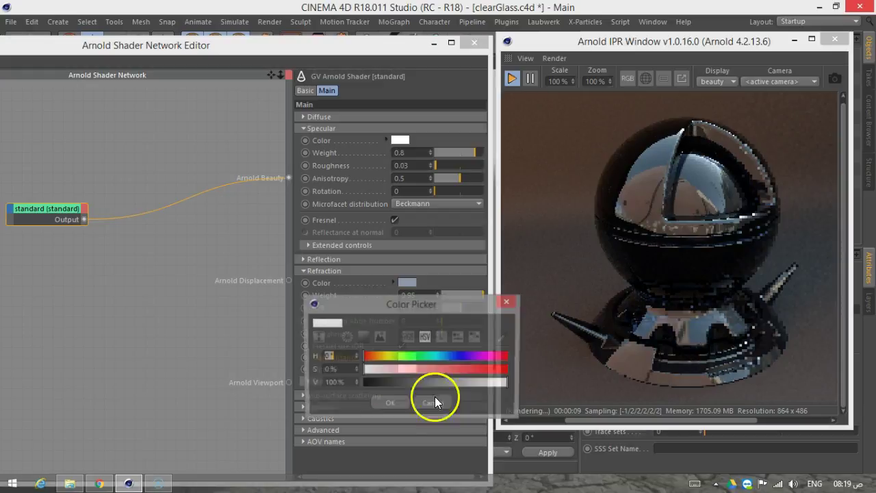
click(450, 356)
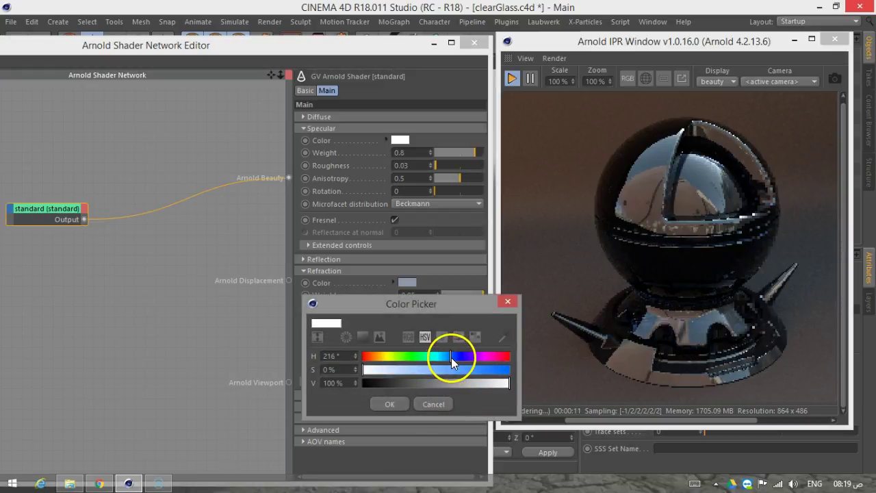
click(405, 371)
click(475, 381)
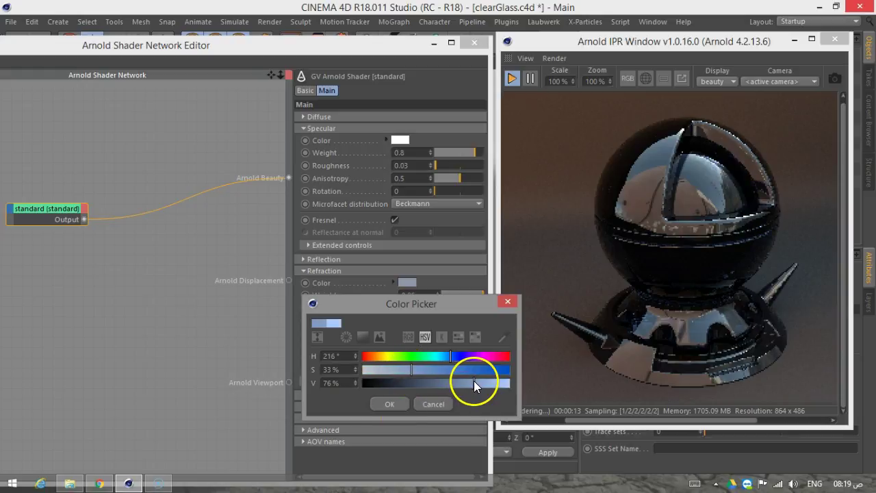
click(388, 405)
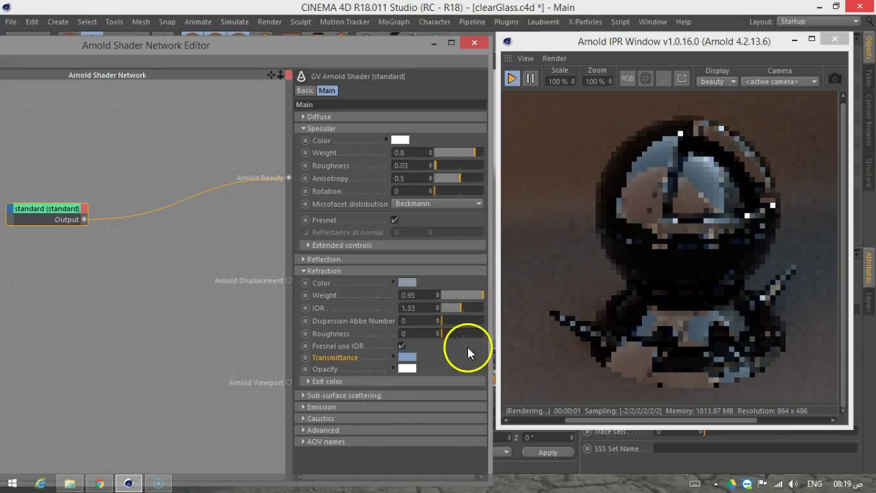
Turn the refraction color neutral gray with 0% saturation and set the refraction weight to 0.96.
click(405, 282)
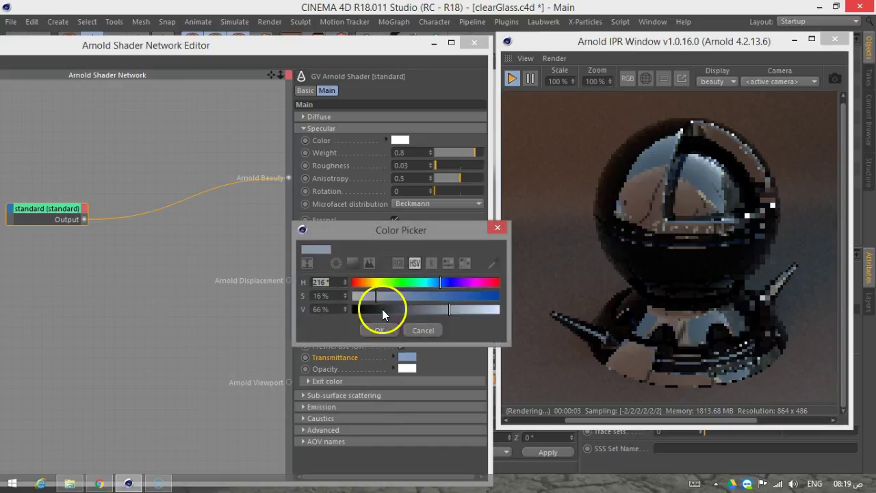
drag(363, 297, 337, 317)
click(378, 331)
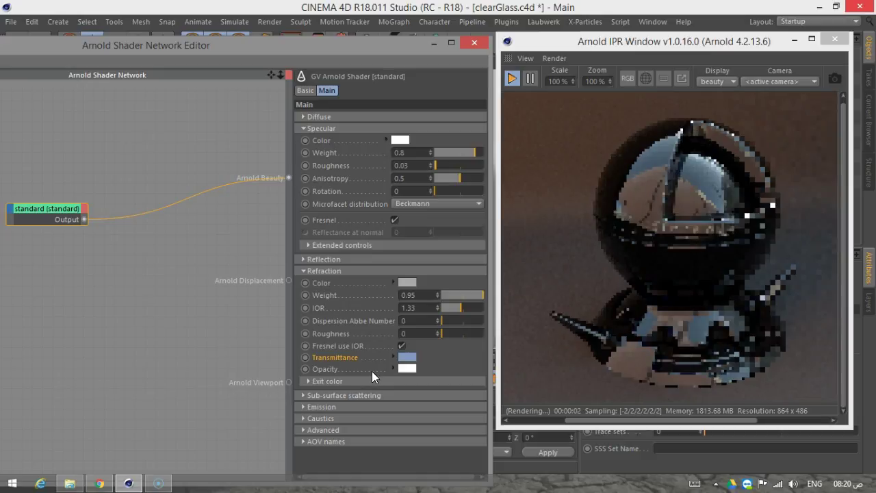
click(405, 356)
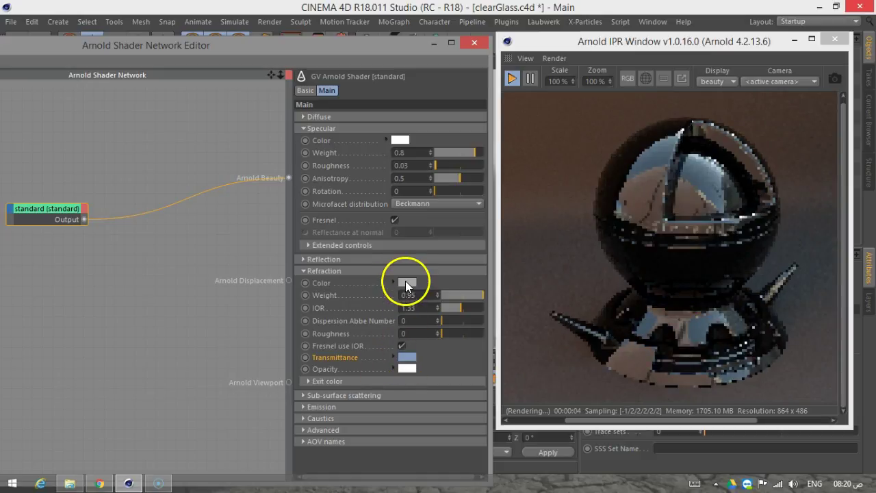
click(485, 297)
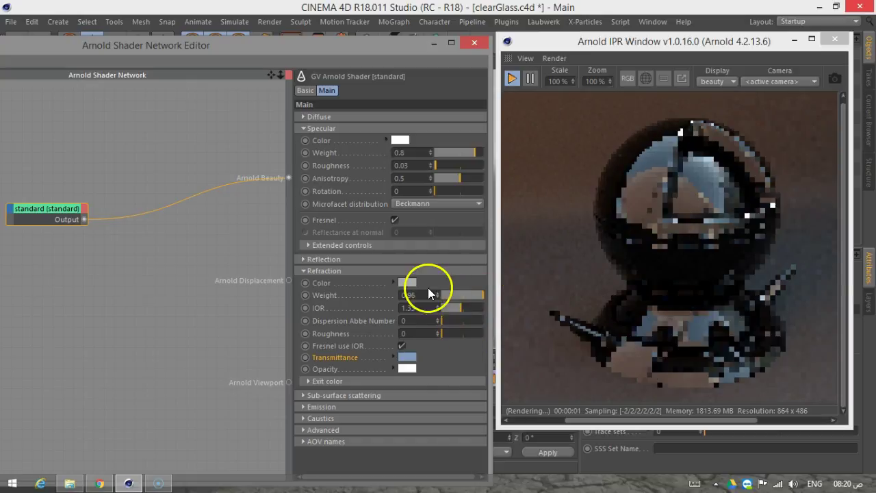
Brighten the neutral refraction color to a value of 97%.
click(409, 283)
click(487, 306)
drag(489, 305, 494, 306)
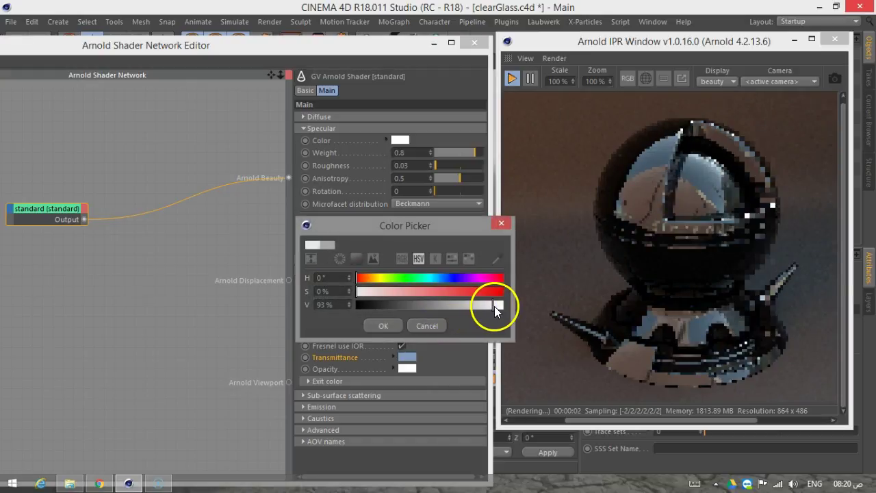
click(391, 329)
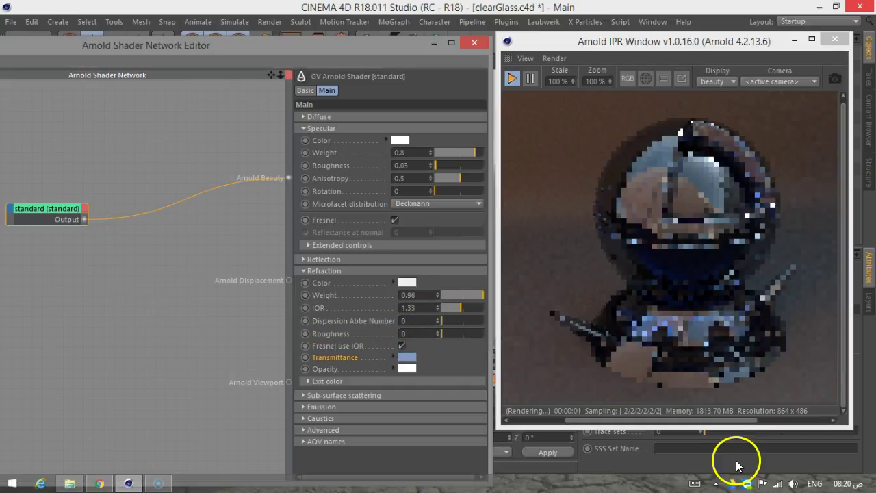
click(407, 282)
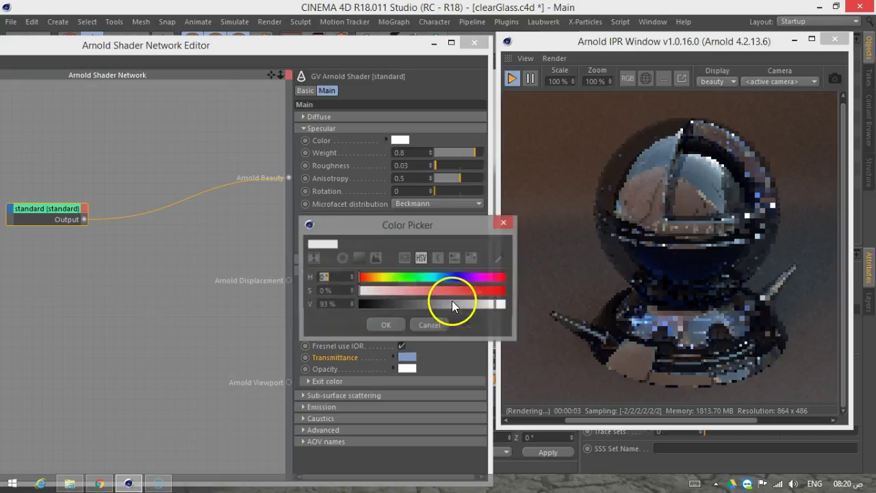
click(501, 305)
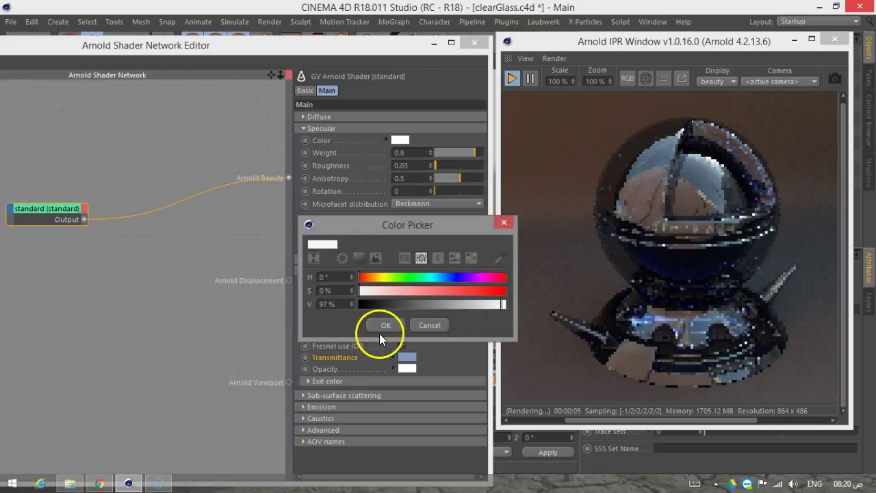
click(381, 327)
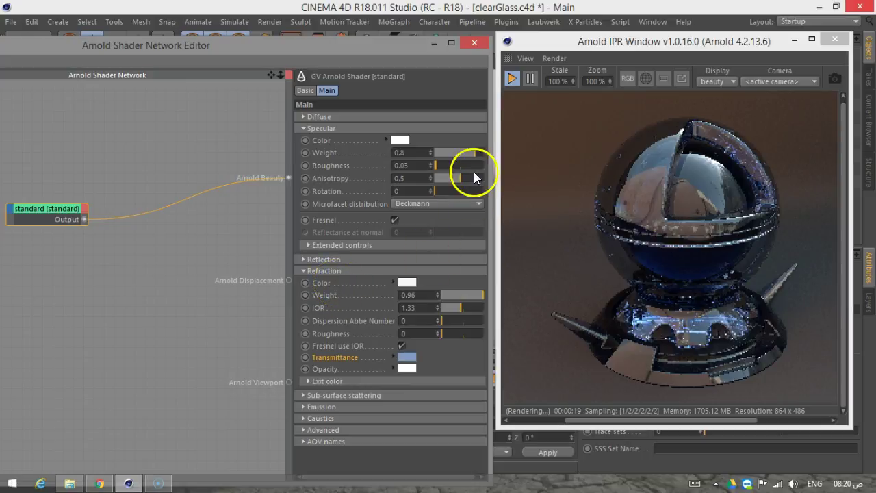
Raise the specular weight to 0.89 and the refraction weight to 0.98.
click(457, 327)
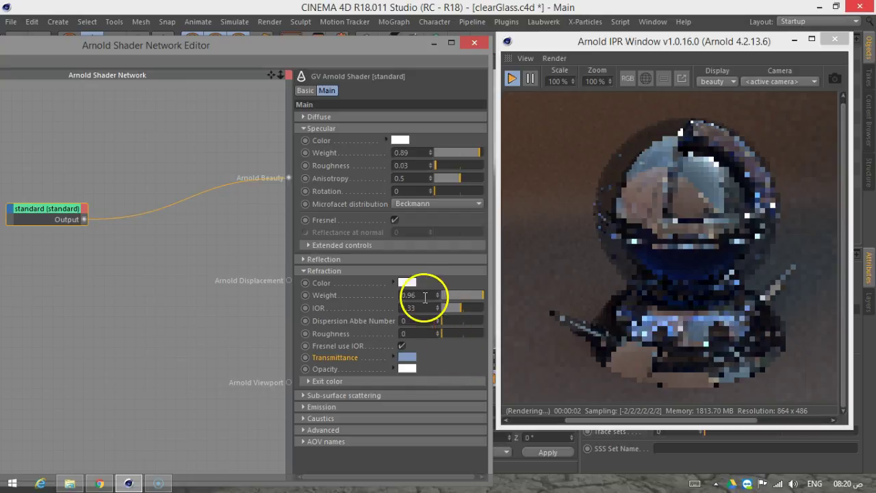
text(.99)
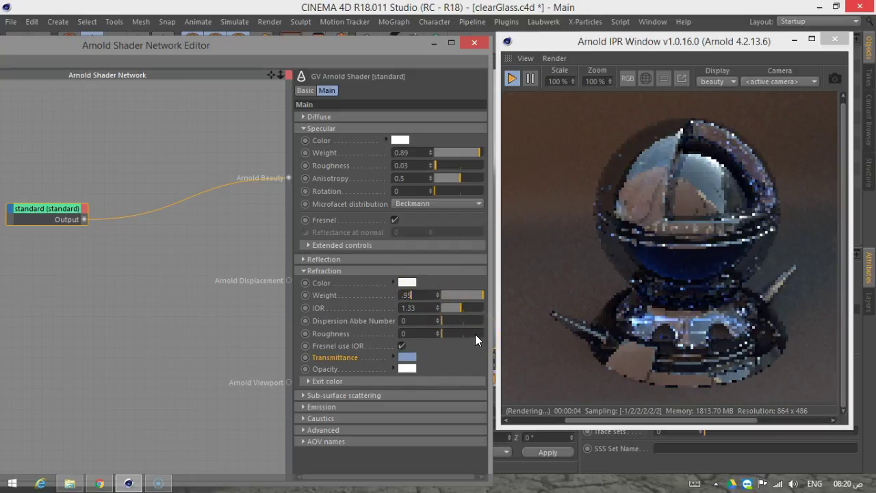
key(Return)
click(566, 345)
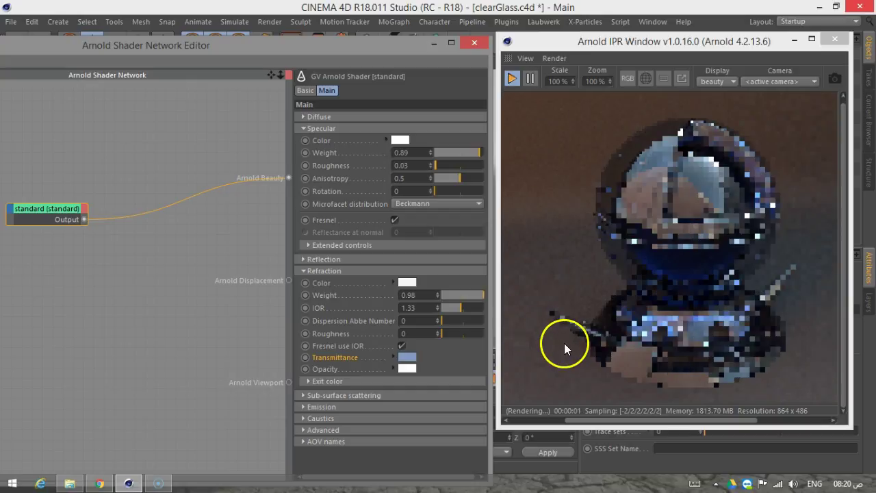
Set the refraction IOR of the standard shader to 1.5.
double_click(405, 308)
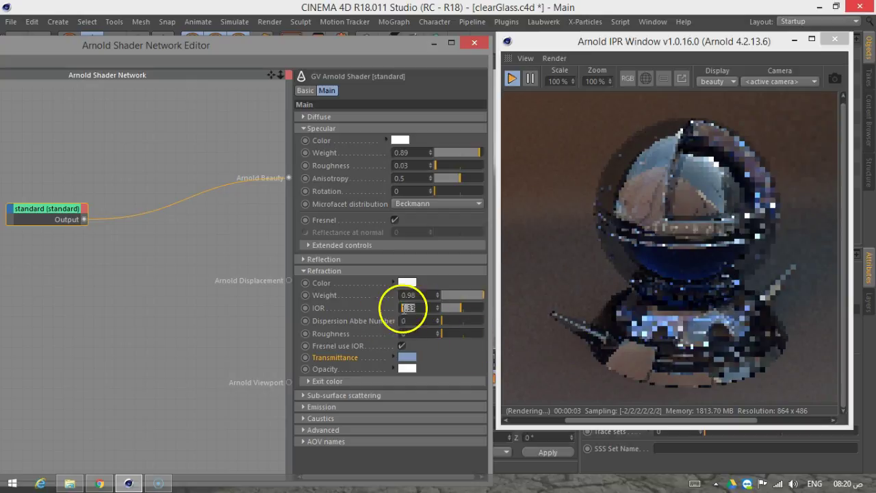
text(1.5)
key(Return)
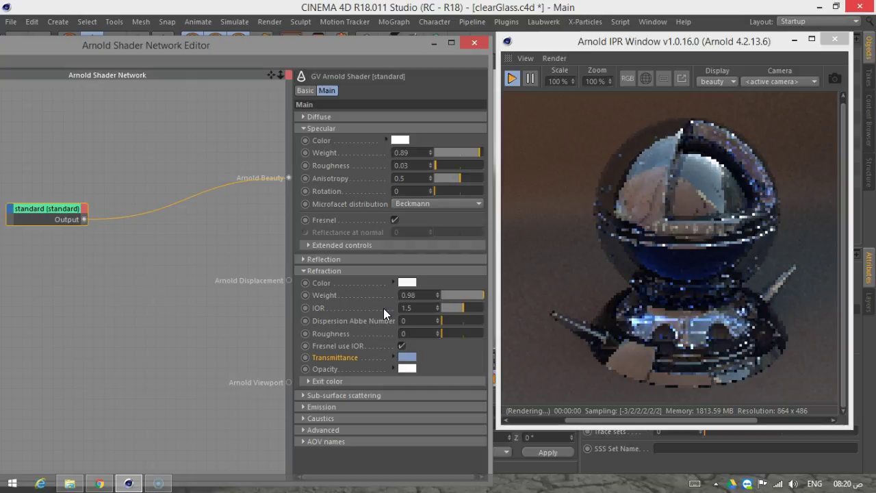
click(527, 287)
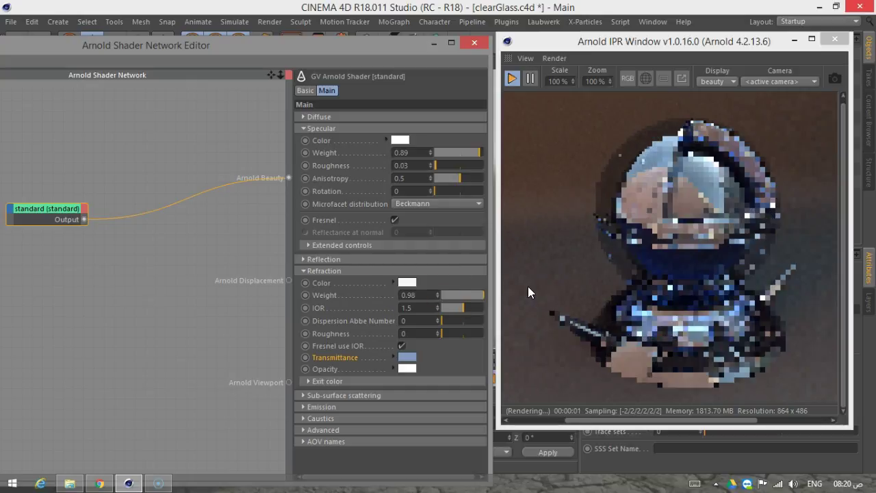
Look through the RGB, HSV, Kelvin, mixing and swatch modes for the transmittance color.
click(407, 358)
drag(427, 306, 440, 213)
click(418, 241)
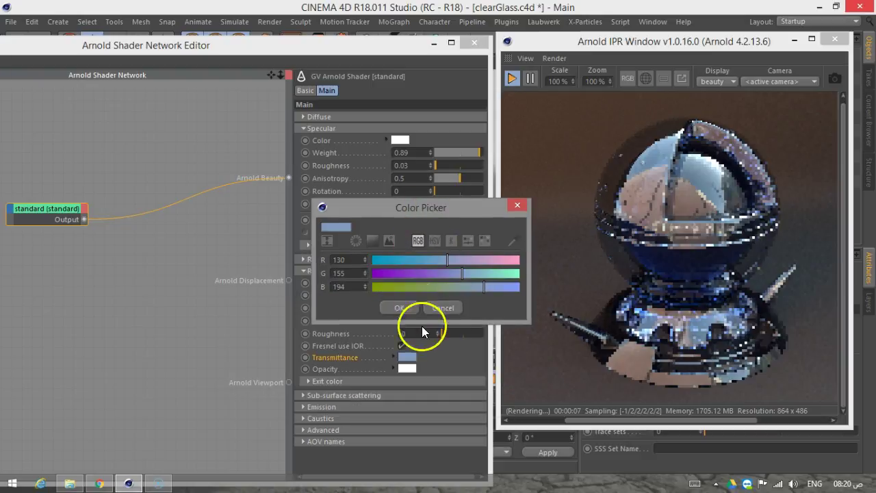
click(433, 242)
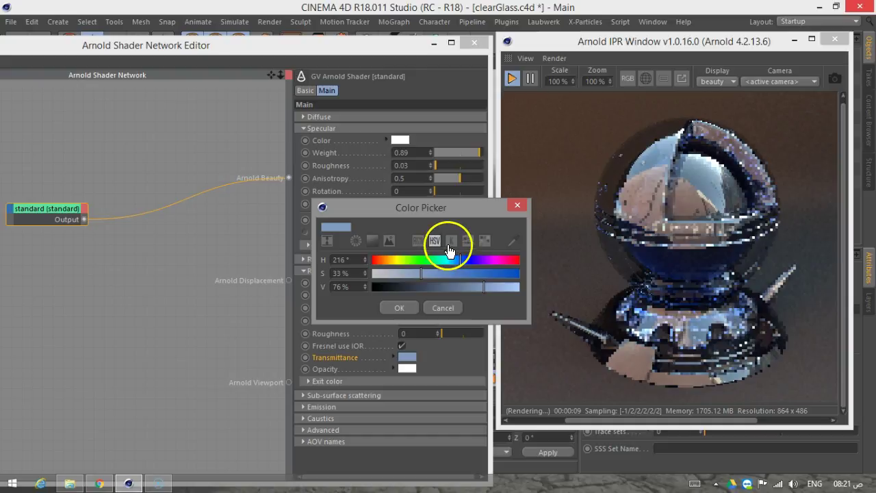
click(451, 241)
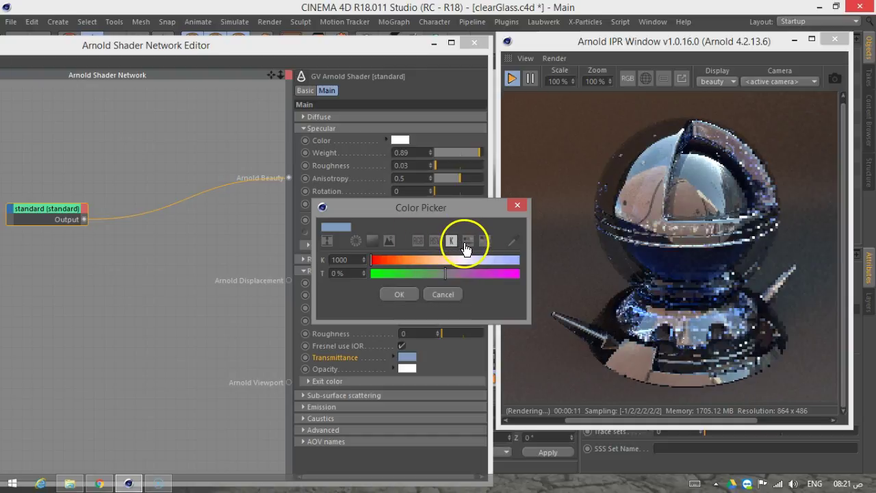
click(467, 240)
click(483, 241)
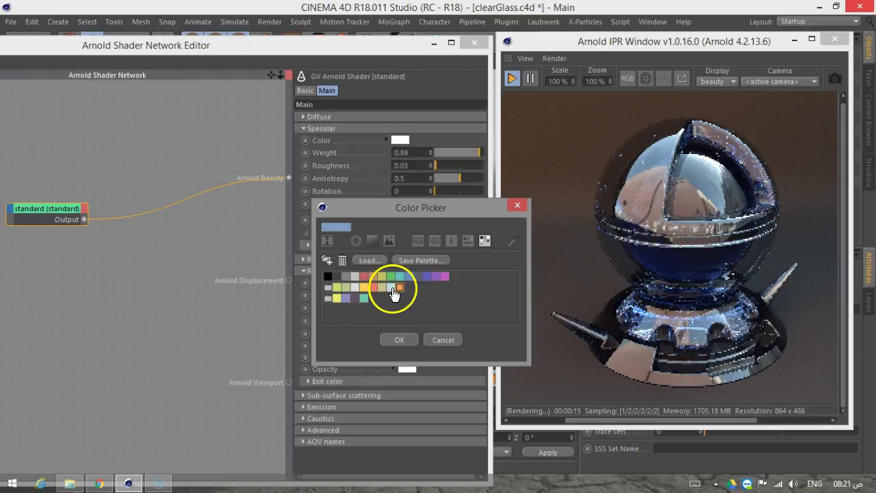
click(401, 340)
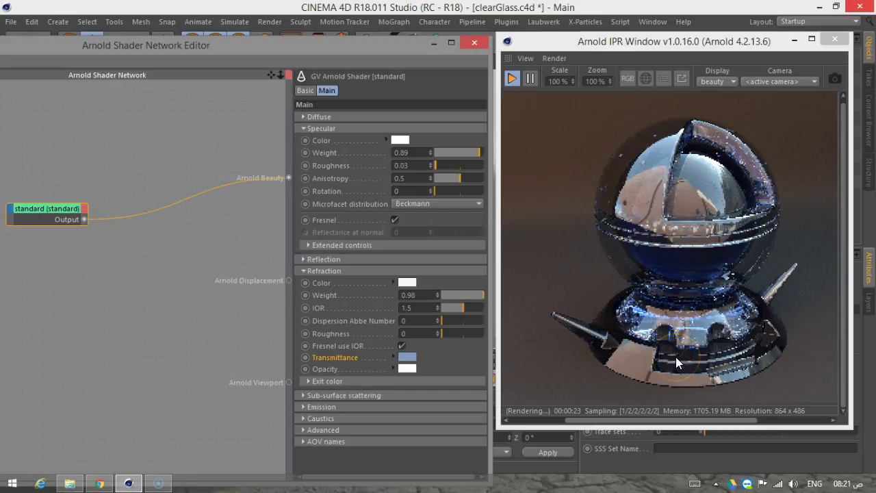
Change the transmittance color of the standard shader to pure white with 0% saturation and full brightness.
click(408, 356)
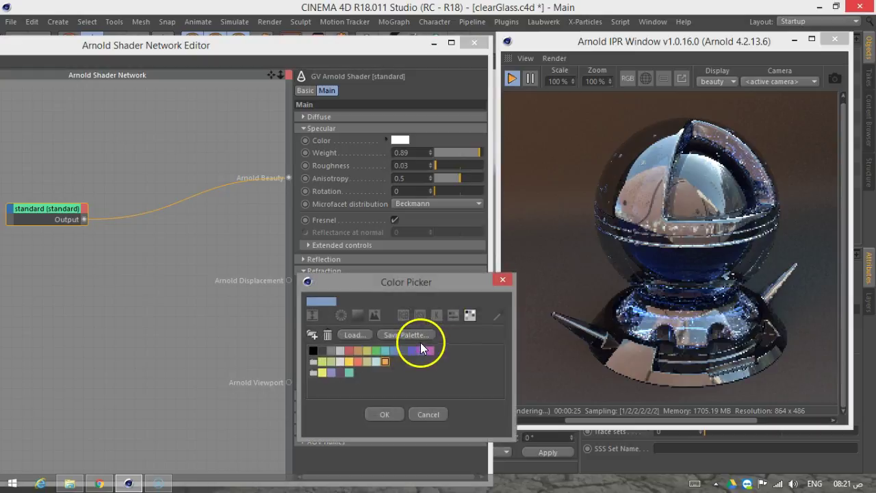
click(340, 363)
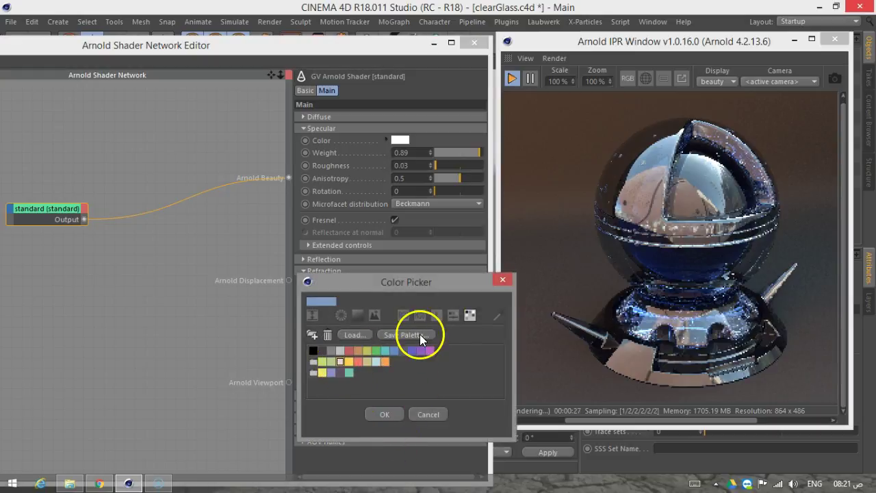
click(420, 315)
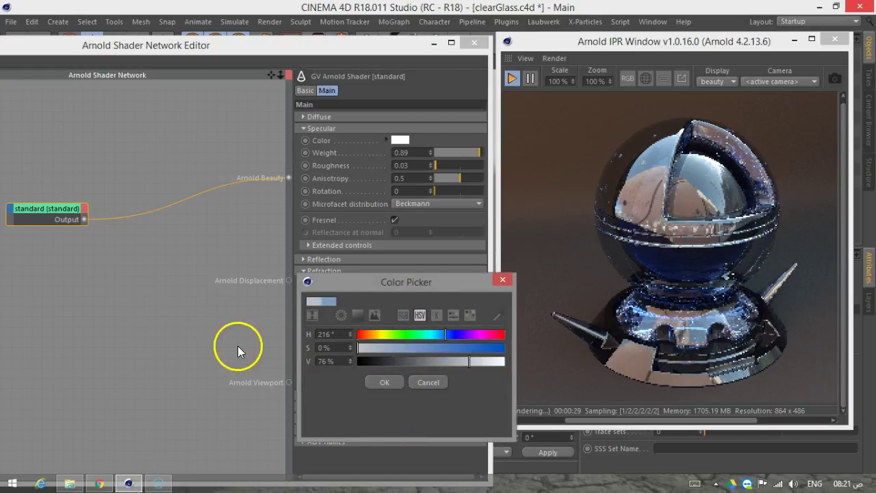
drag(469, 360, 505, 361)
click(385, 382)
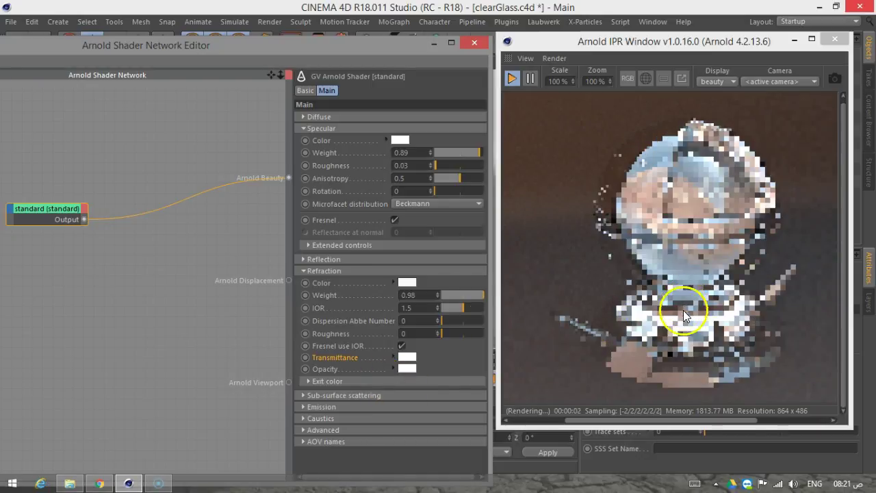
Set the refraction IOR of the standard shader to 1.3.
click(410, 307)
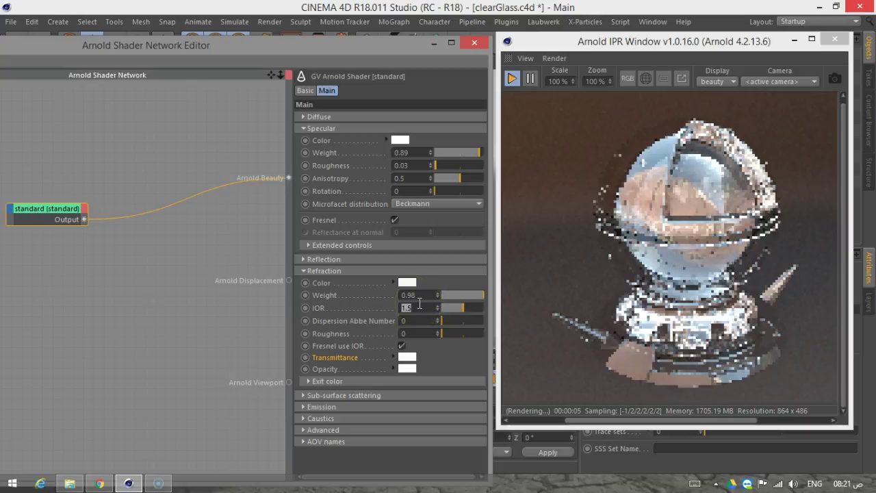
text(1.3)
key(Return)
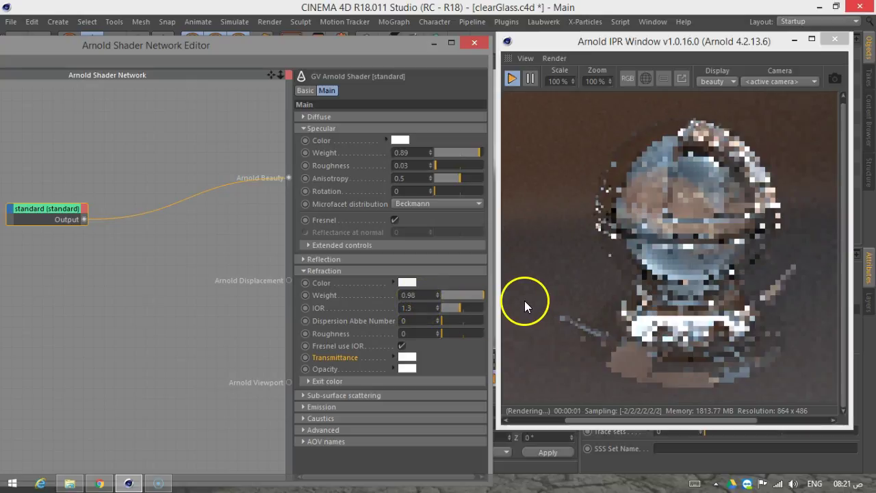
Open the render settings beside the IPR render and bring up the Arnold renderer's ray depth options.
drag(208, 37, 215, 89)
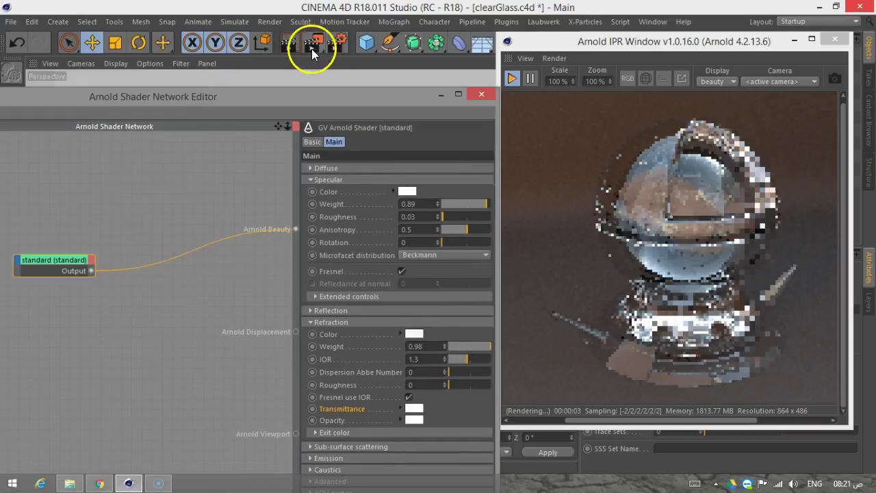
key(ctrl+b)
drag(359, 55, 336, 39)
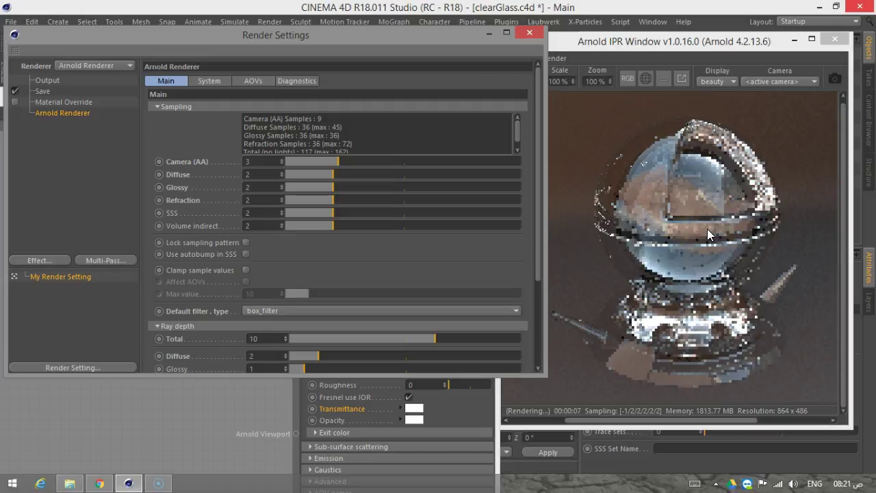
click(700, 349)
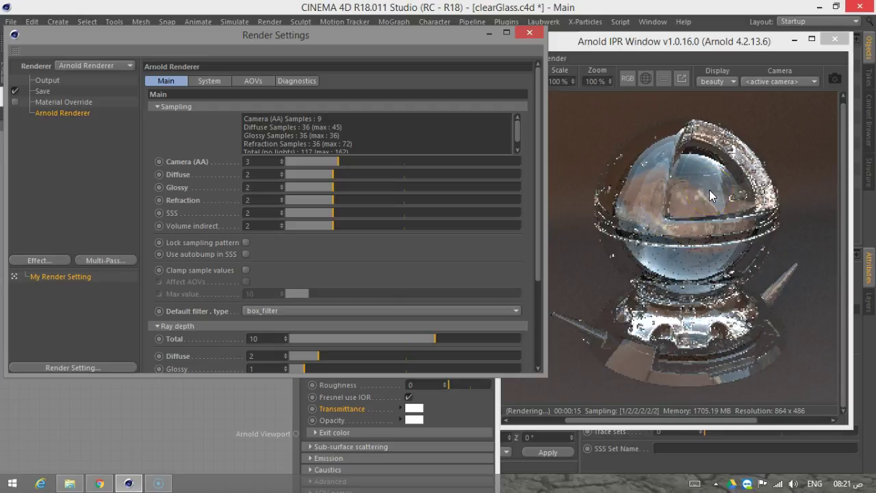
click(707, 234)
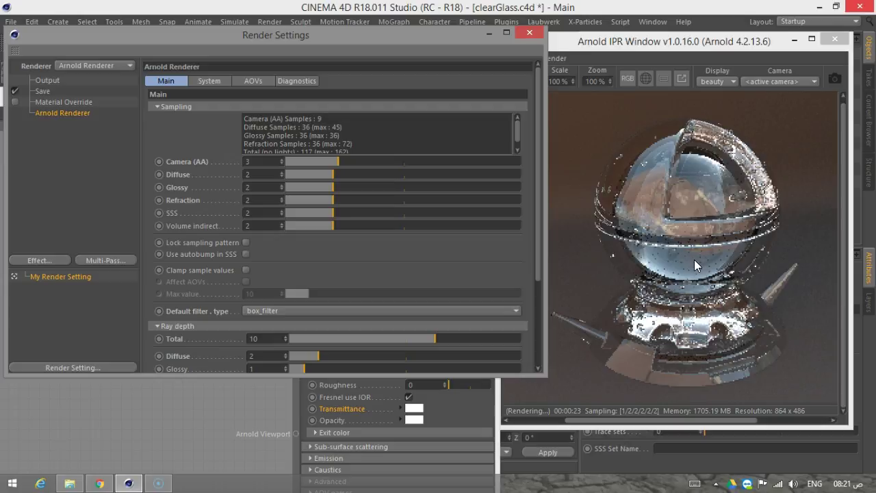
scroll(461, 272, down, 3)
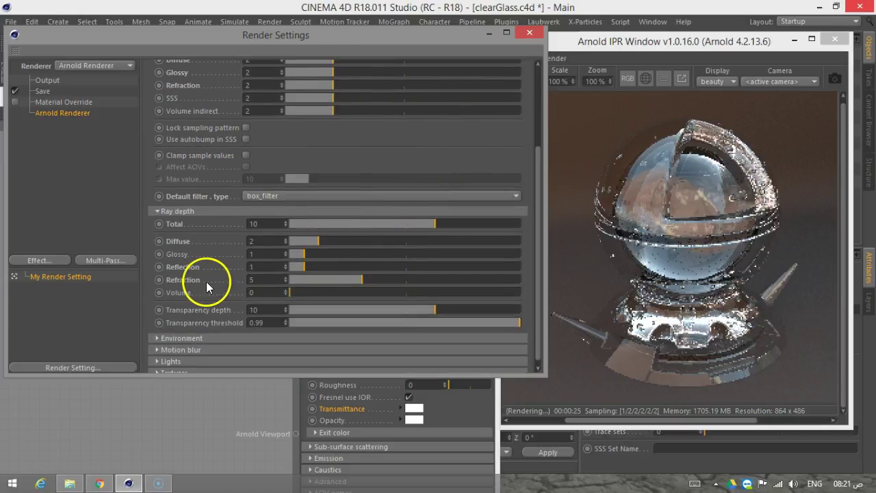
Lower the refraction ray depth of the Arnold renderer to 2.
double_click(262, 280)
text(2)
scroll(328, 323, up, 3)
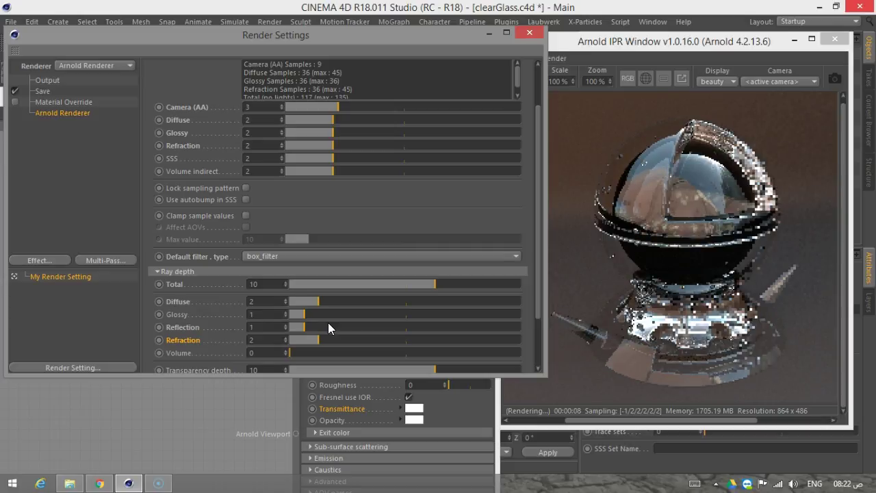
Set the refraction ray depth of the Arnold renderer to 6 and close the render settings.
click(244, 340)
text(6)
key(Return)
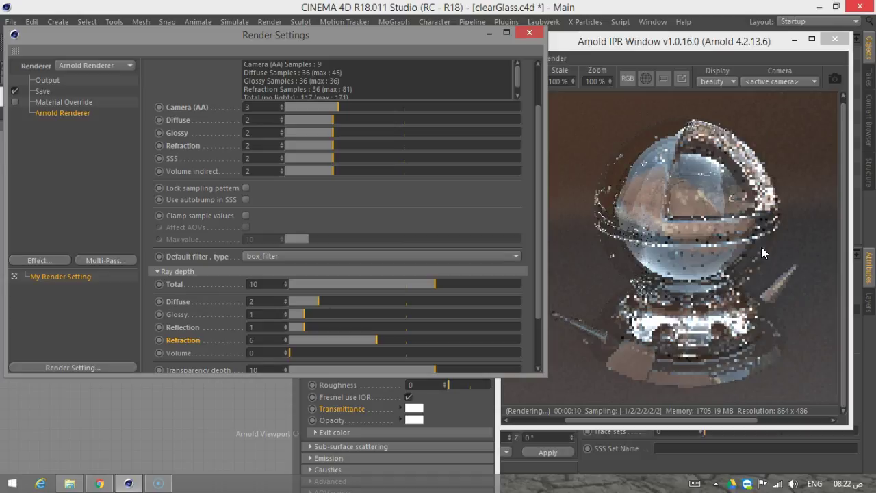
click(688, 296)
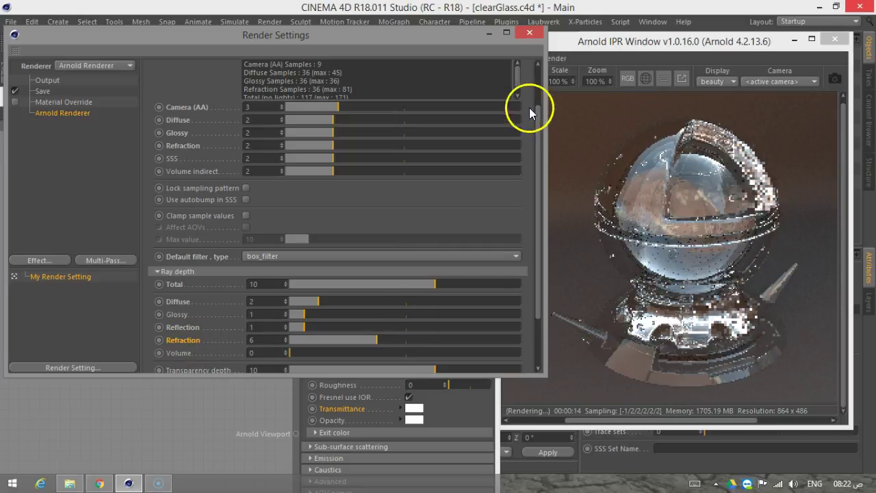
click(529, 32)
Try a refraction Dispersion Abbe Number of 100 on the standard shader.
click(354, 414)
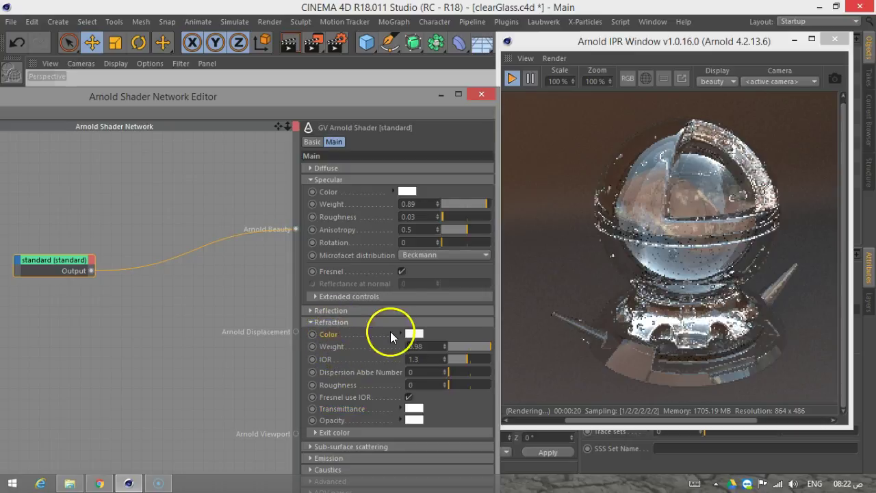
mouse_move(407, 333)
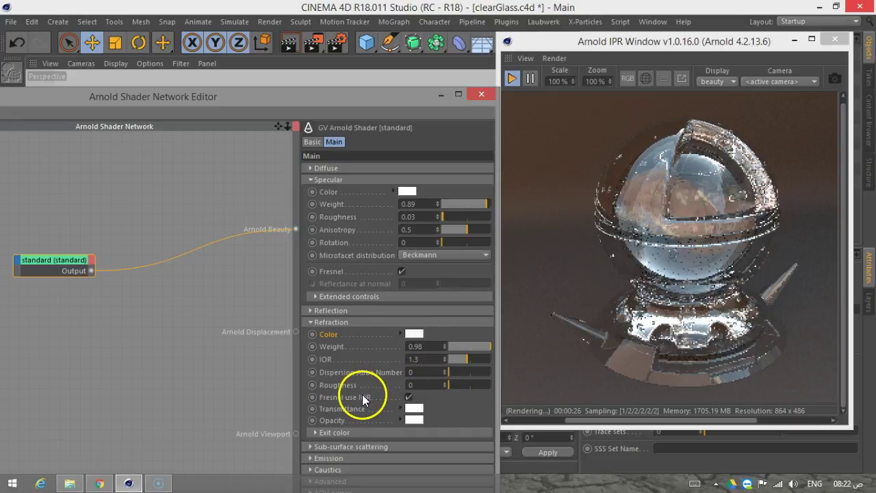
click(331, 375)
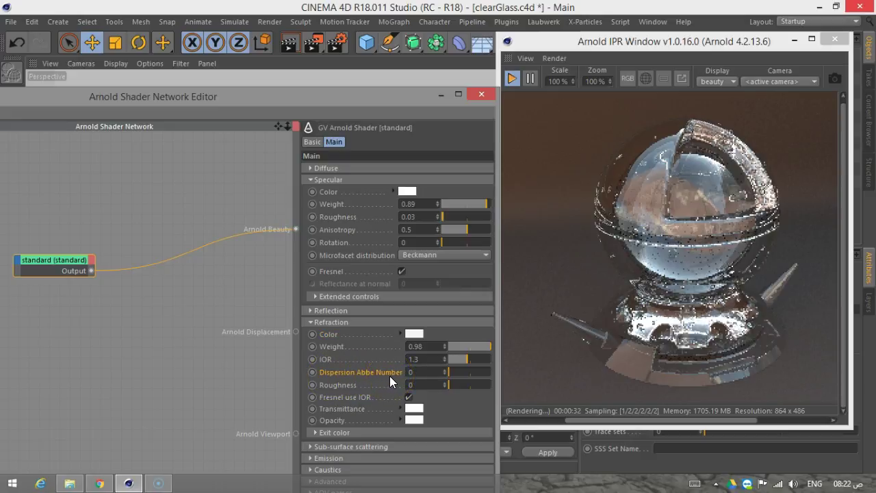
click(417, 372)
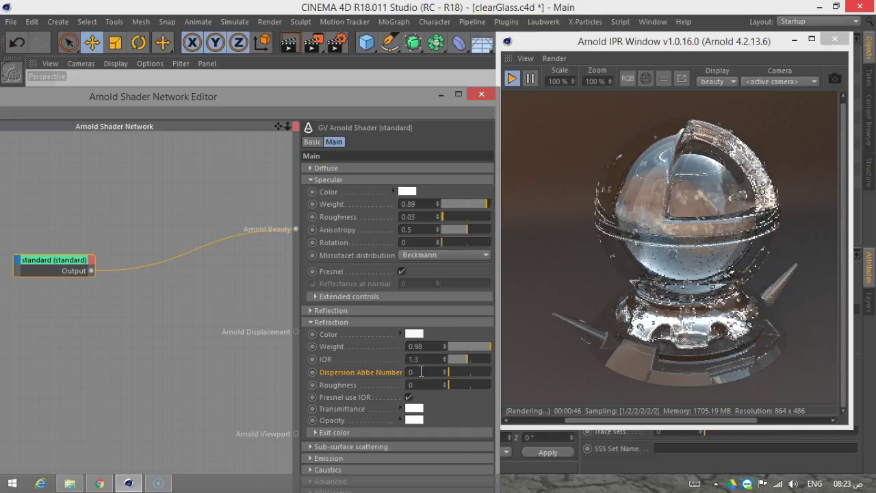
click(418, 371)
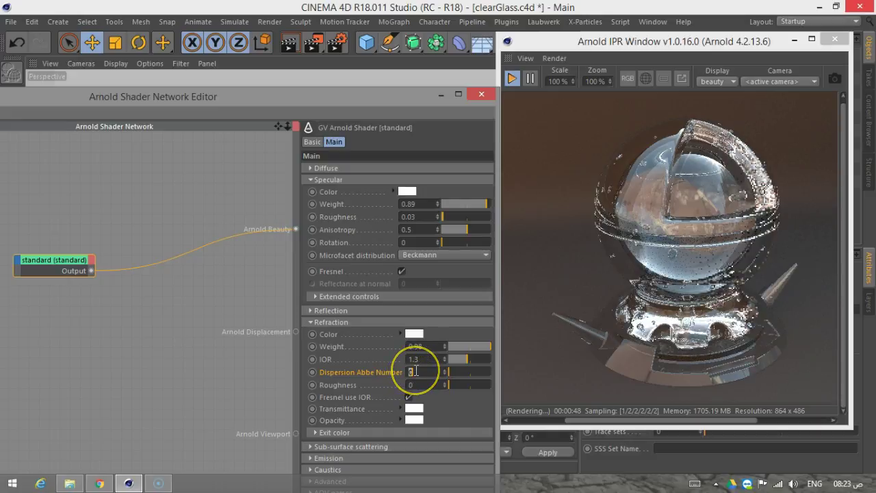
text(100)
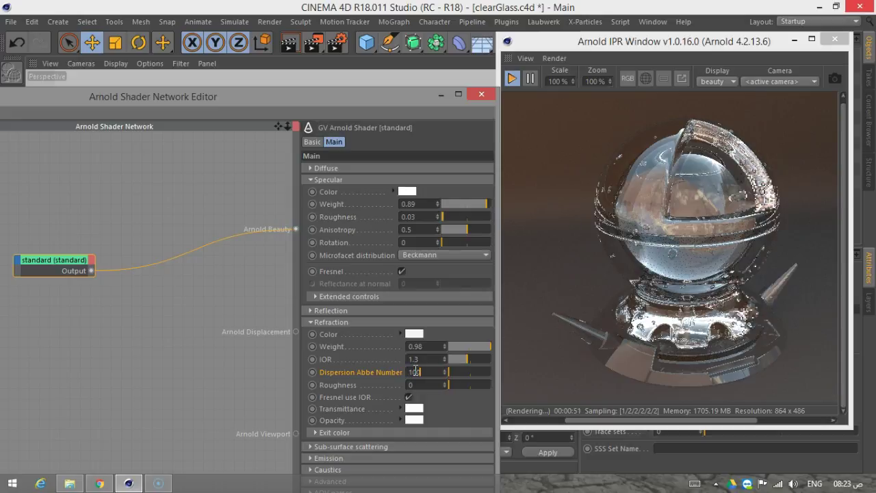
key(Return)
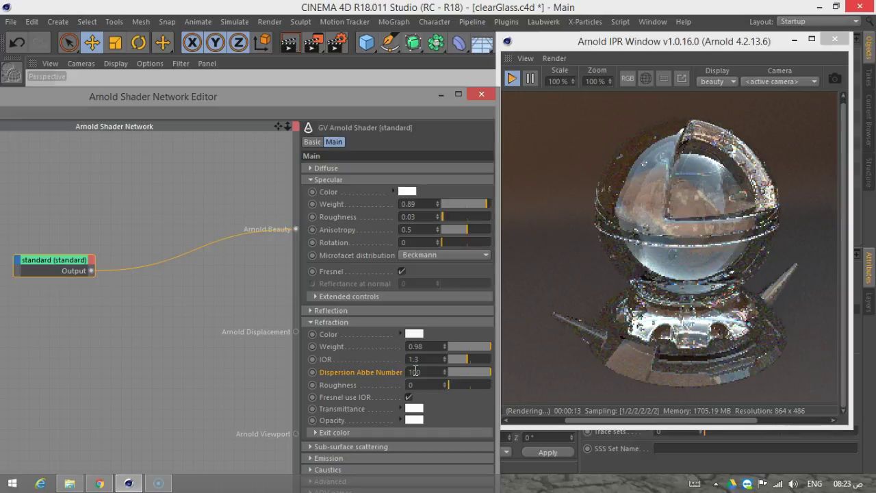
Try a refraction Dispersion Abbe Number of 0.01 on the standard shader.
click(420, 372)
text(0.01)
key(Return)
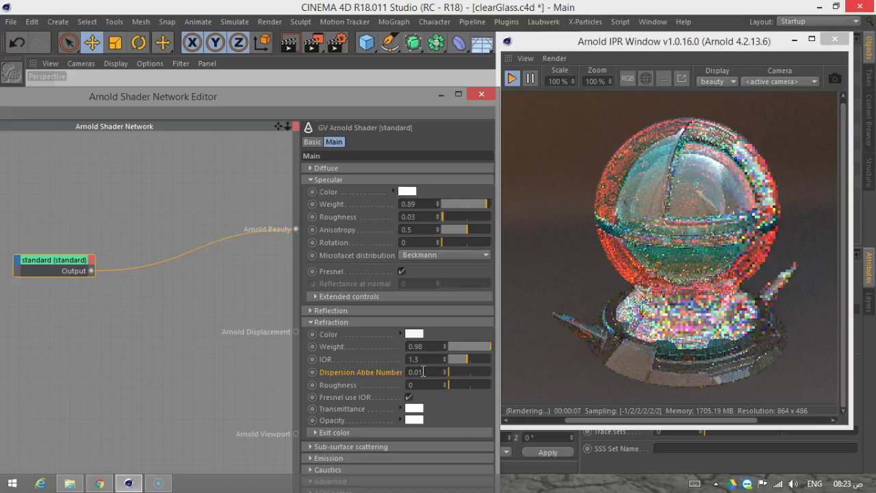
Try a refraction Dispersion Abbe Number of 200, and return it to 0.
click(431, 371)
text(200)
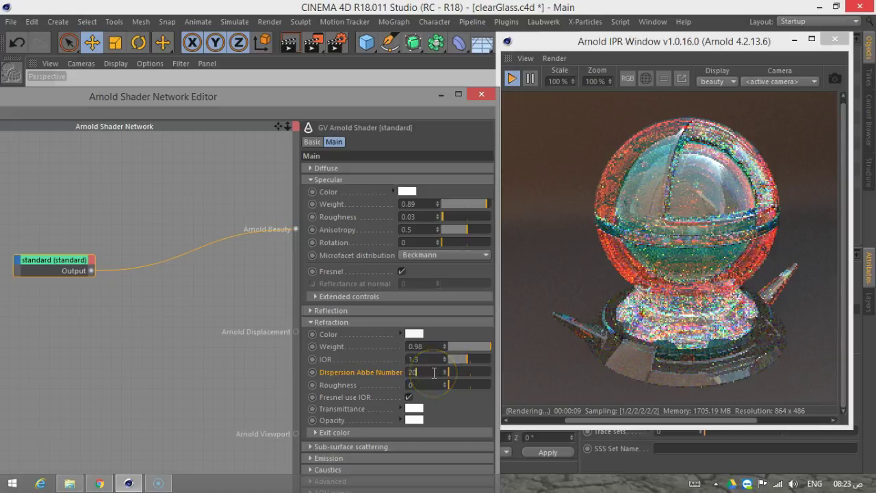
key(Return)
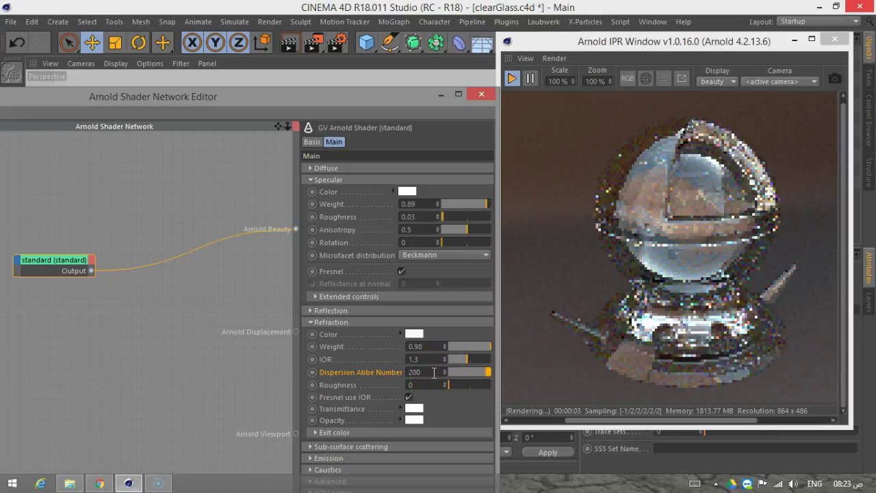
text(0)
key(Return)
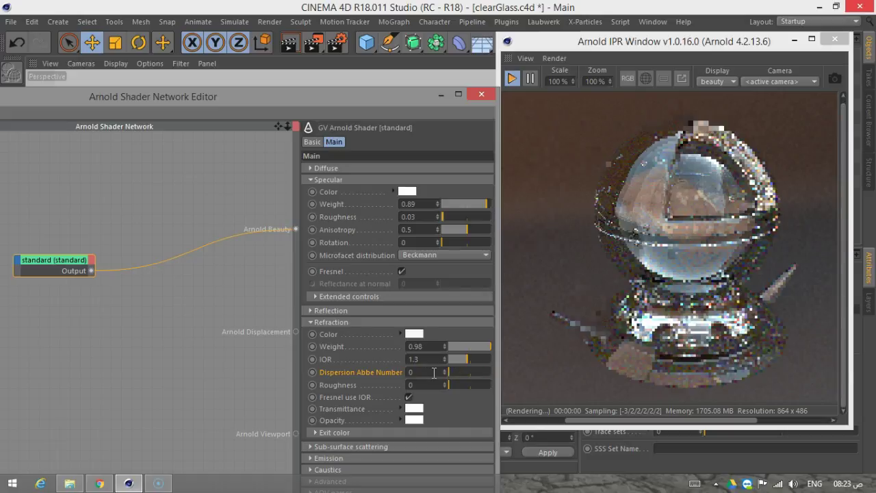
Set the refraction roughness of the standard shader to 0.1 and close the shader network editor.
click(433, 385)
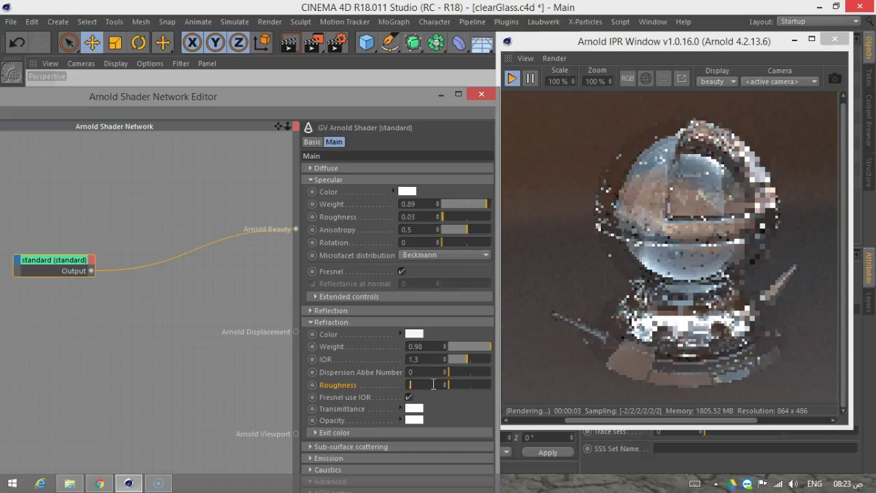
text(0.1)
key(Return)
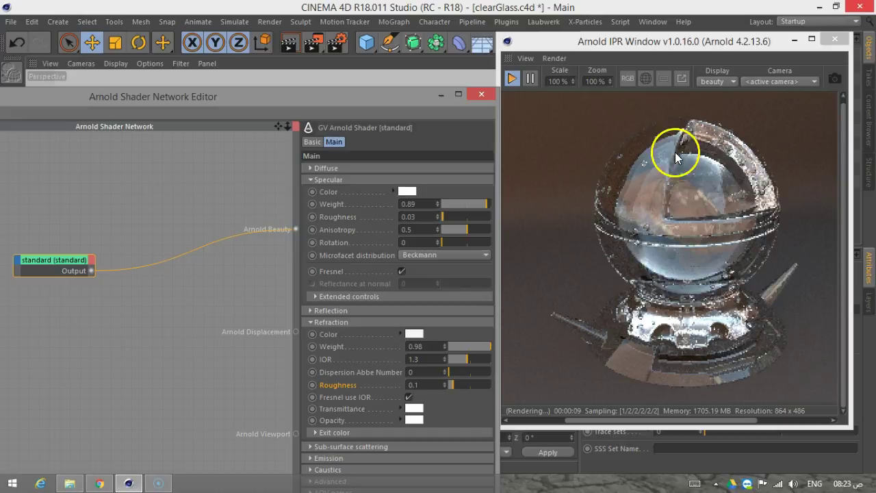
click(477, 95)
Set the Arnold skydome light's Y rotation to 0° and enlarge the IPR window to show the whole render.
drag(622, 43, 194, 48)
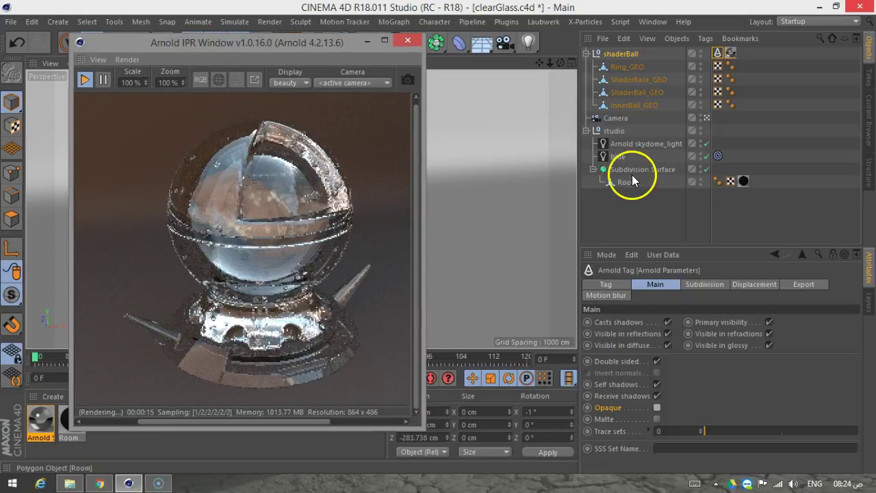
click(643, 143)
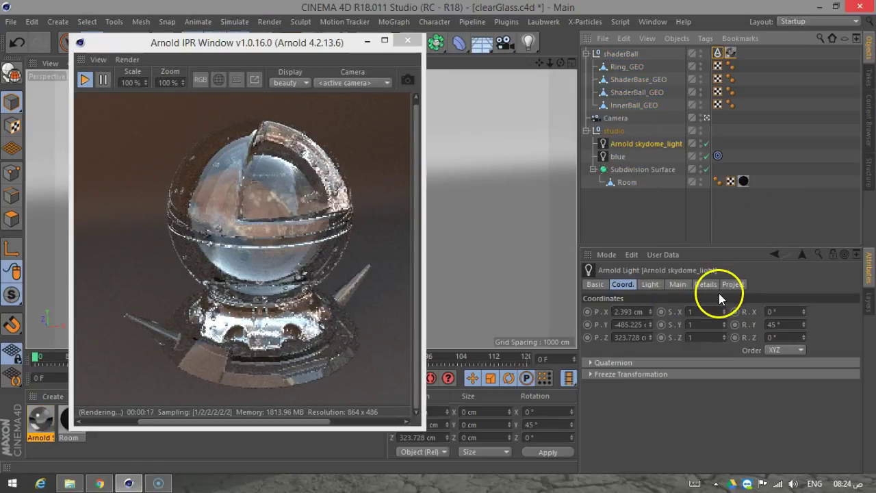
click(790, 323)
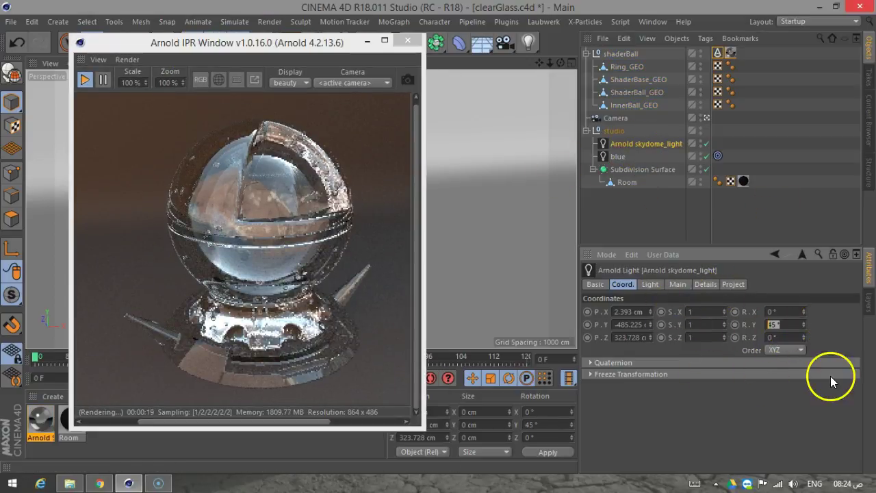
text(0)
key(Return)
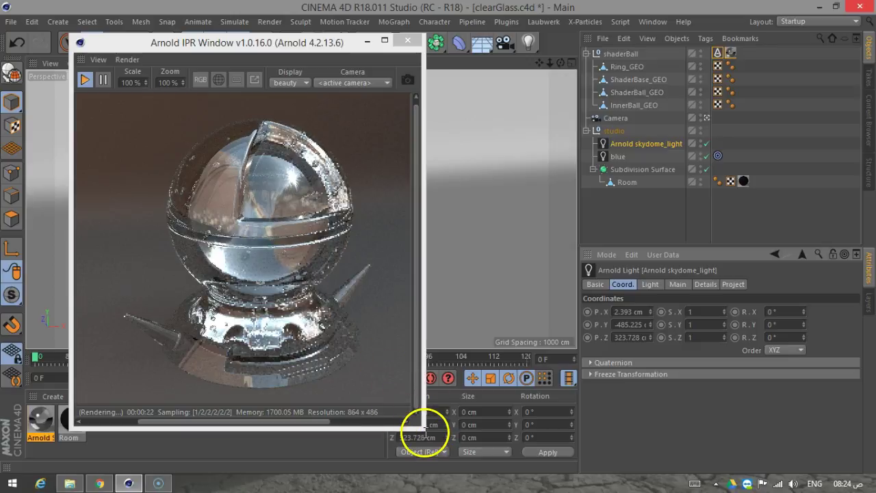
drag(419, 428, 634, 454)
Open the glass material's shader network, enter 0.4 in the standard shader's specular settings, and close the network editor.
double_click(40, 417)
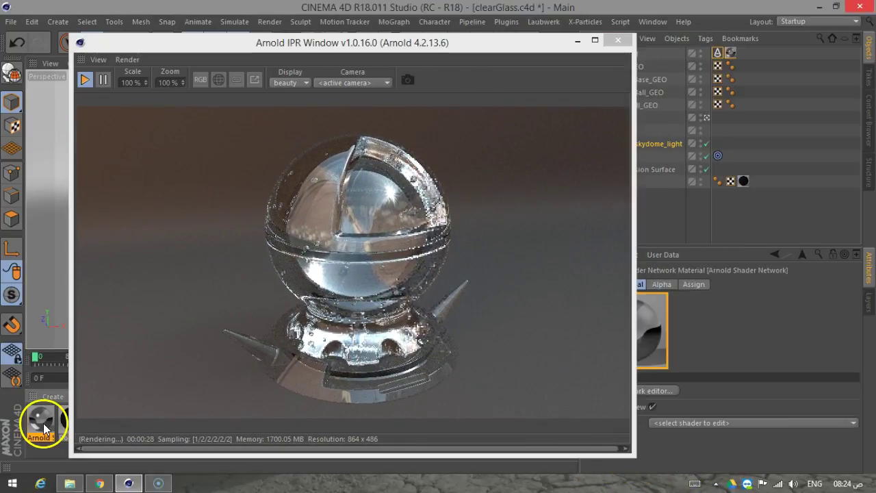
click(301, 97)
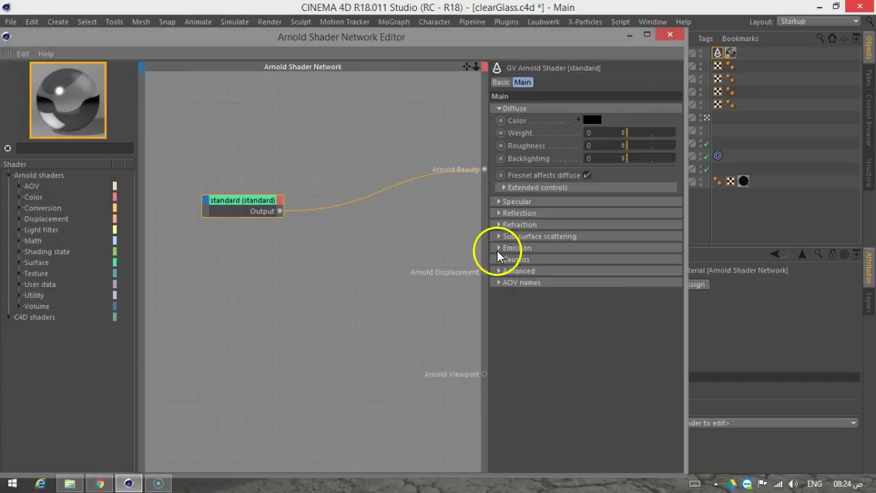
click(517, 201)
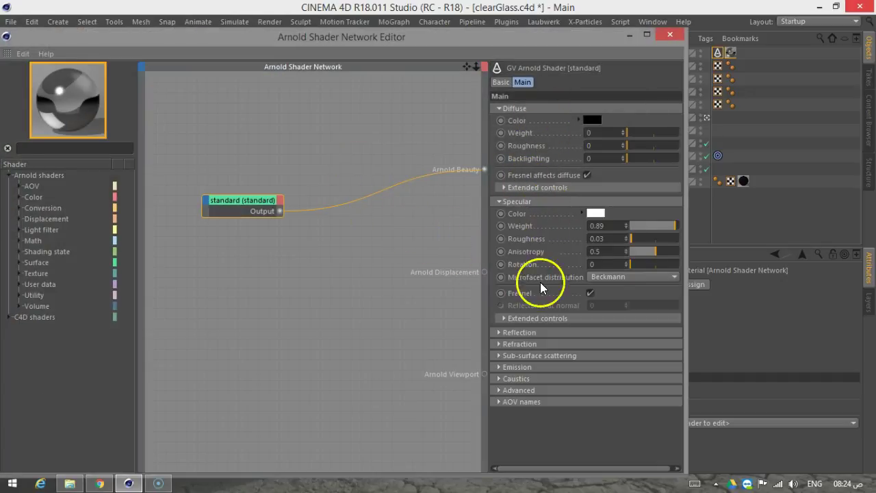
text(0.4)
key(Return)
click(670, 34)
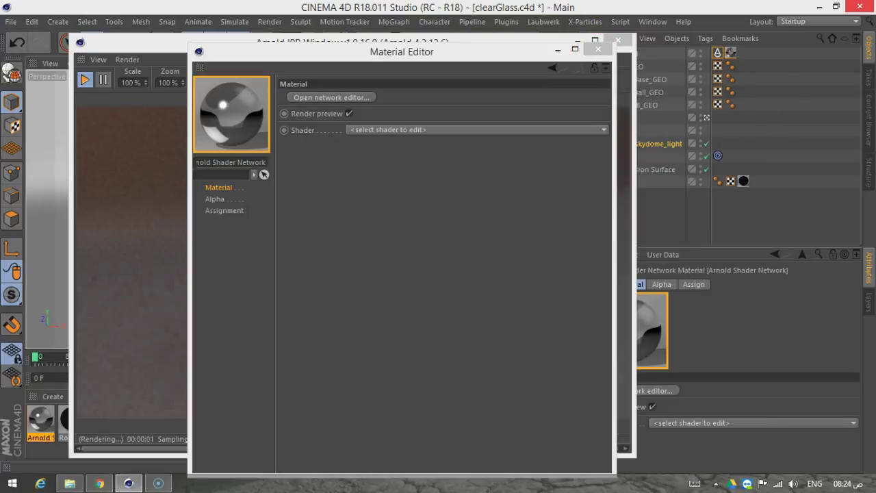
Close the Material Editor and move the IPR window aside to uncover the object list and material attributes.
click(598, 50)
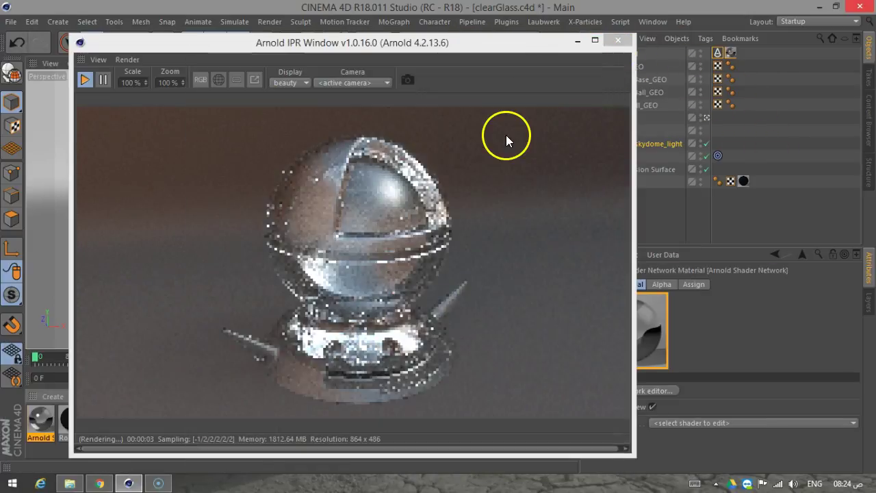
drag(423, 56, 374, 39)
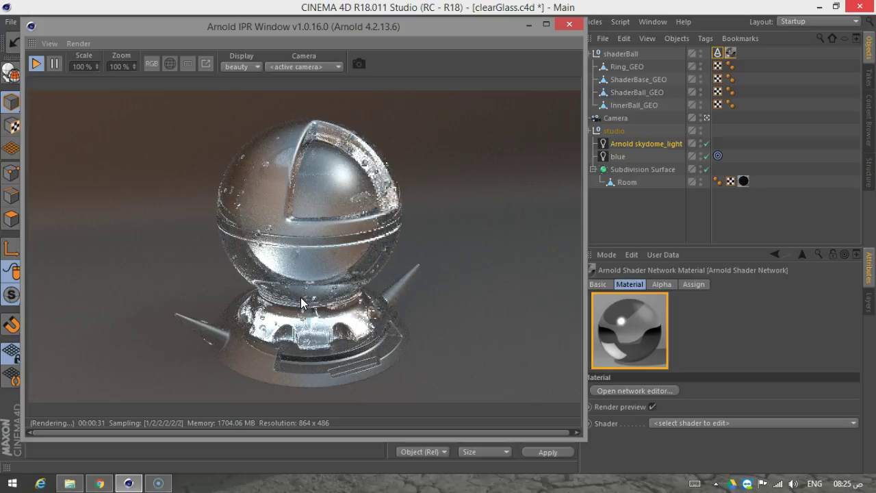
click(252, 220)
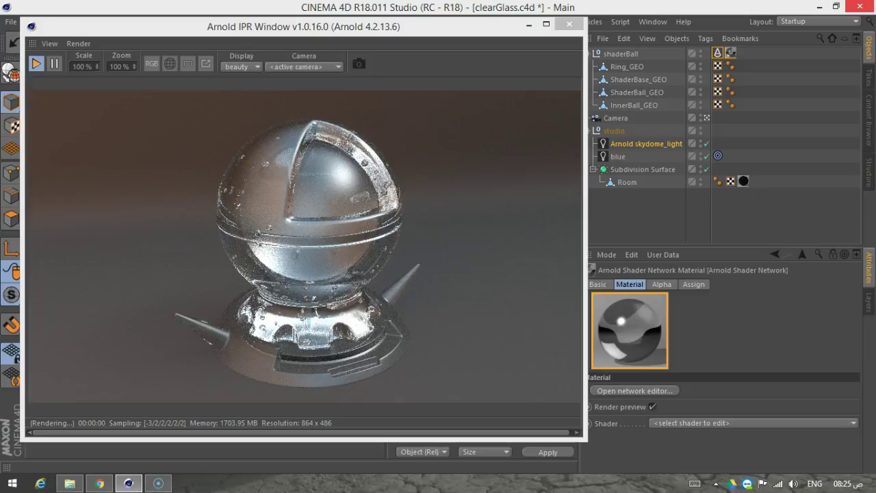
Open the glass material's shader network, add a noise texture shader and connect its output to Arnold Beauty.
click(634, 390)
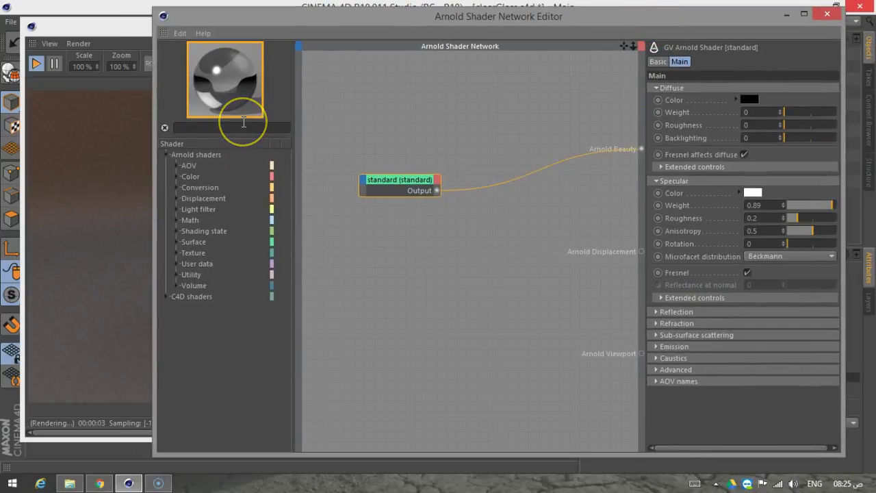
text(noi)
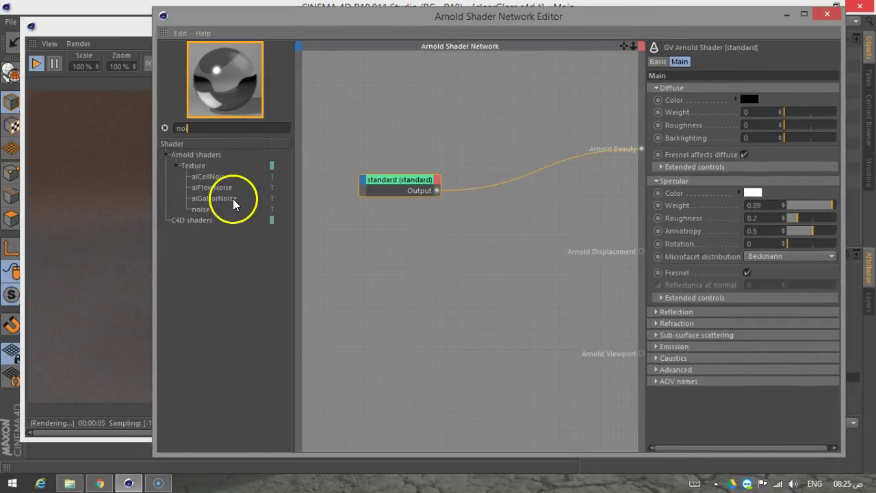
drag(206, 214, 393, 267)
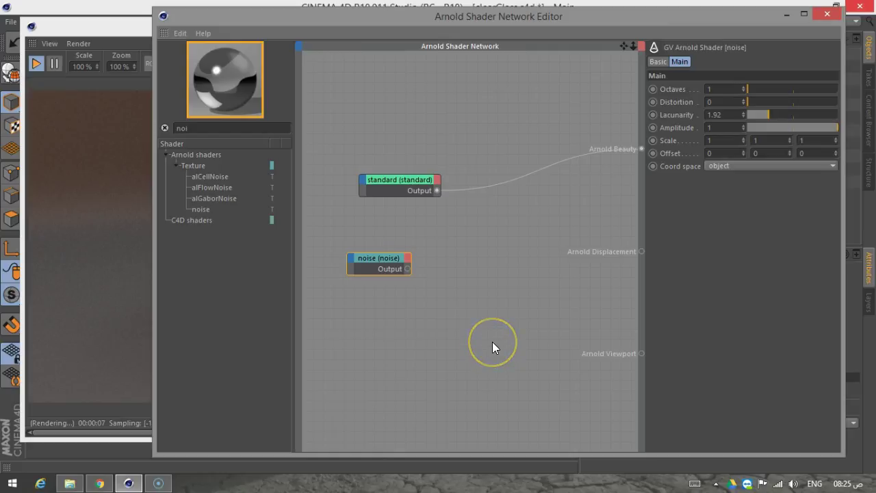
key(alt+a)
key(b)
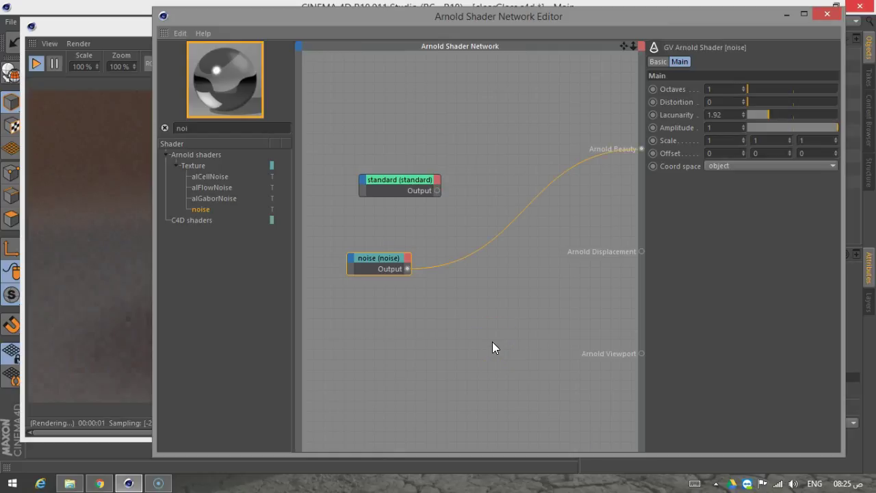
Shrink the IPR window and the shader network editor and arrange them side by side, with the shader ball in view.
click(130, 45)
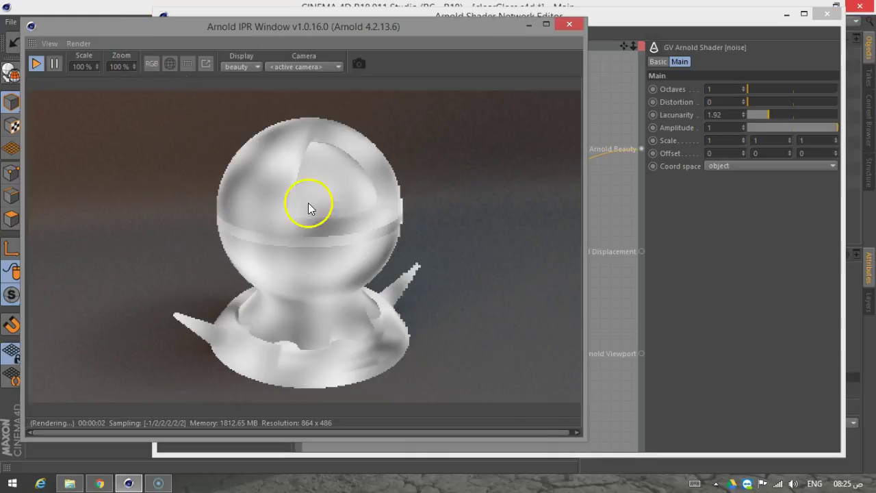
drag(578, 441, 435, 354)
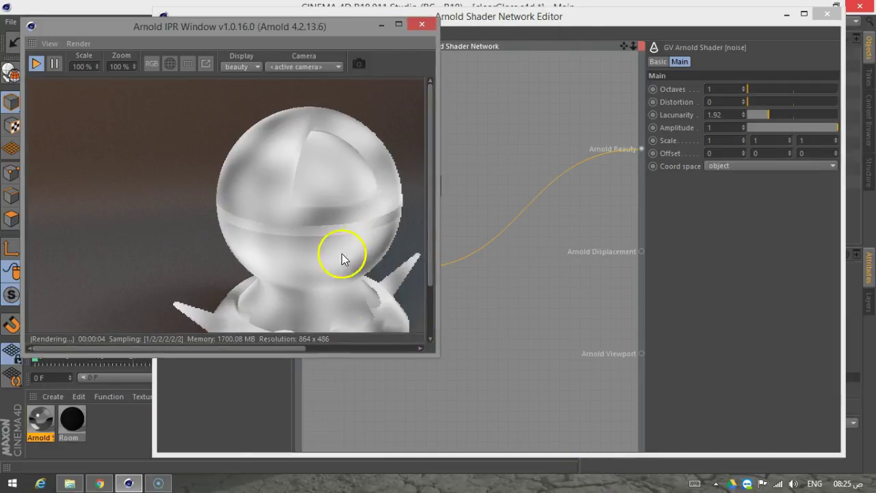
drag(342, 254, 251, 205)
click(491, 37)
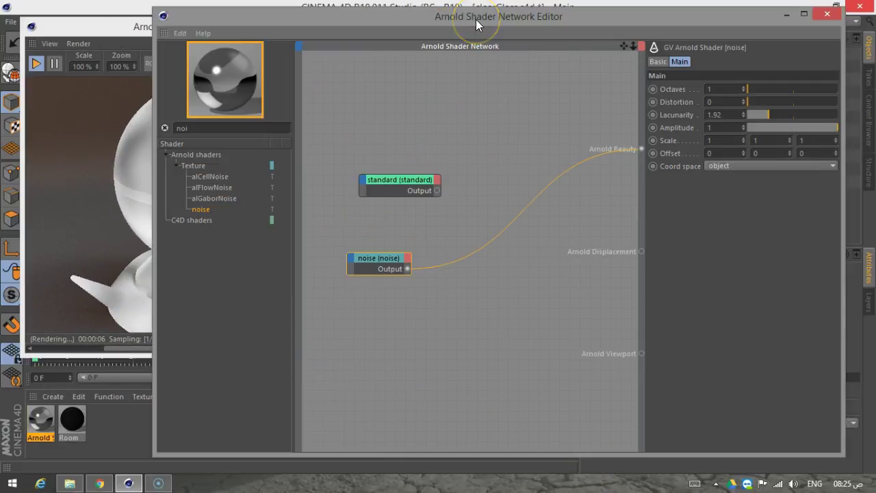
drag(483, 22, 529, 28)
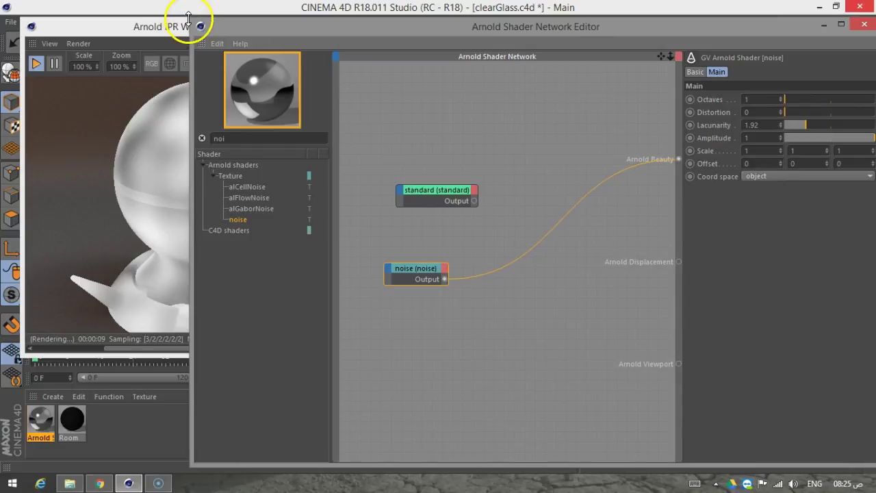
drag(193, 20, 436, 96)
drag(669, 104, 582, 30)
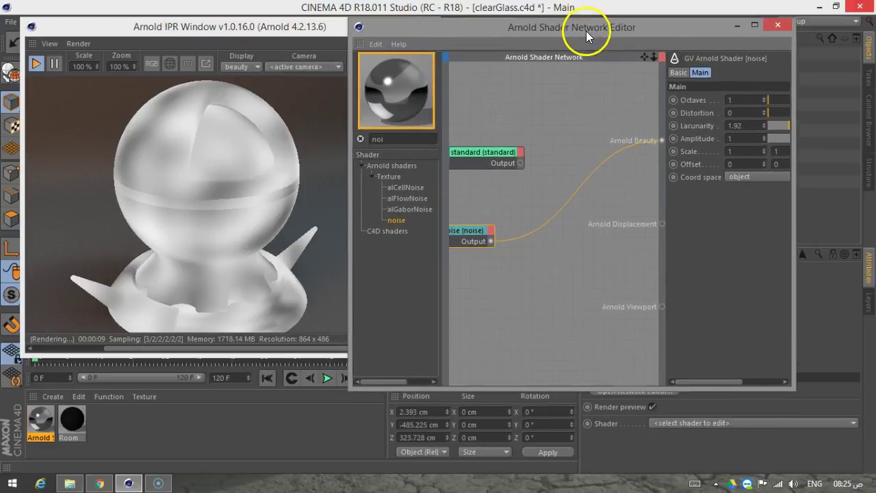
Try noise scales of 0.2 and 0.5 on the noise shader.
click(751, 151)
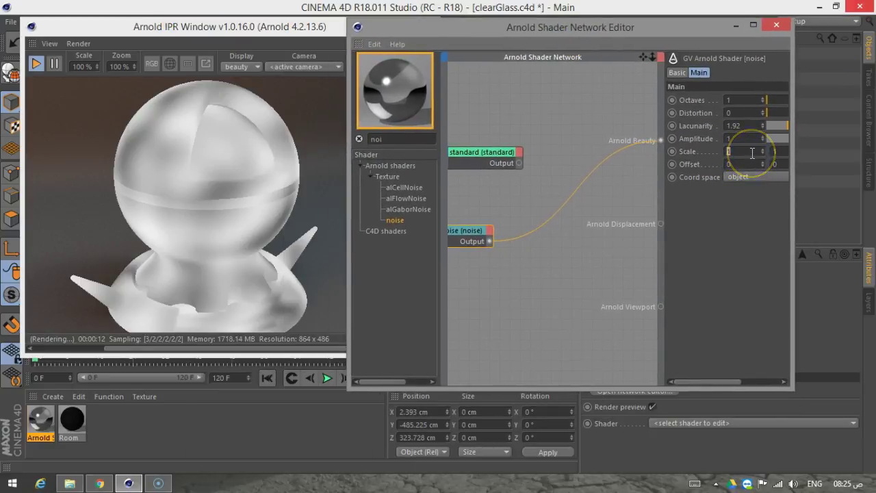
text(0.2)
key(Return)
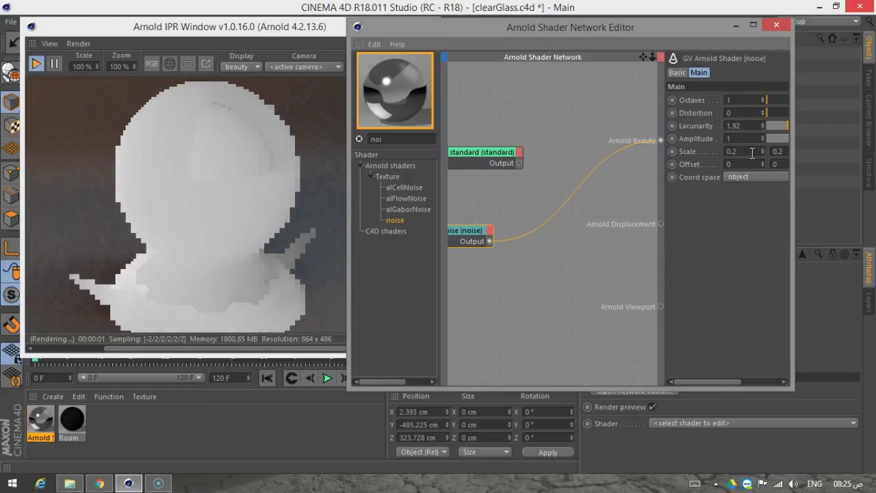
click(752, 154)
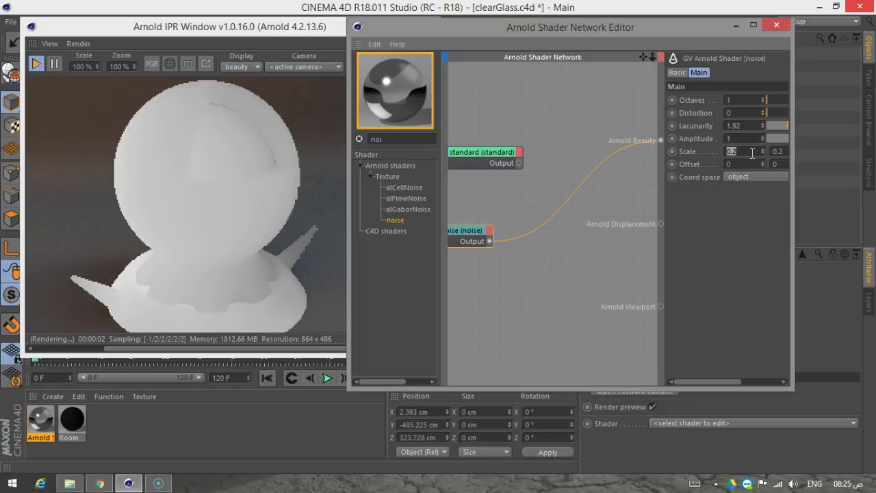
text(0.5)
key(Return)
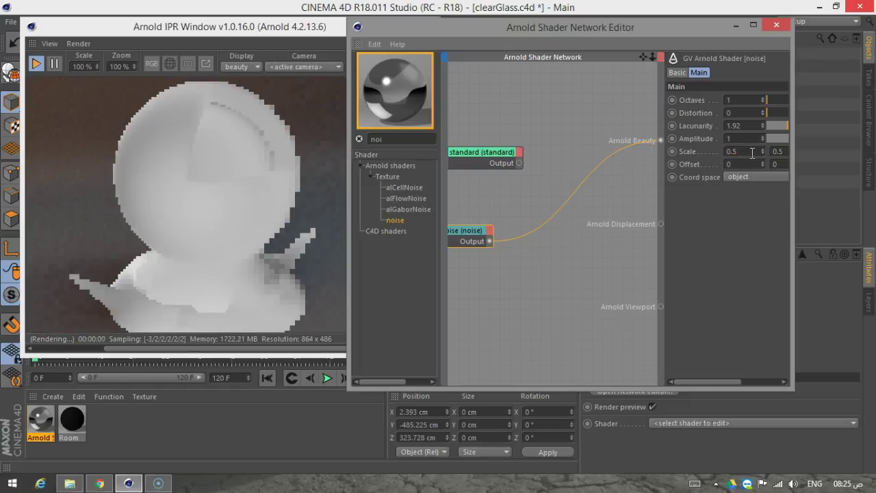
Set the noise shader's distortion to 1.01, lacunarity to 2.47 and octaves to 2, widening the network editor for its sliders.
mouse_move(760, 116)
mouse_down()
mouse_move(772, 102)
mouse_move(775, 116)
mouse_up()
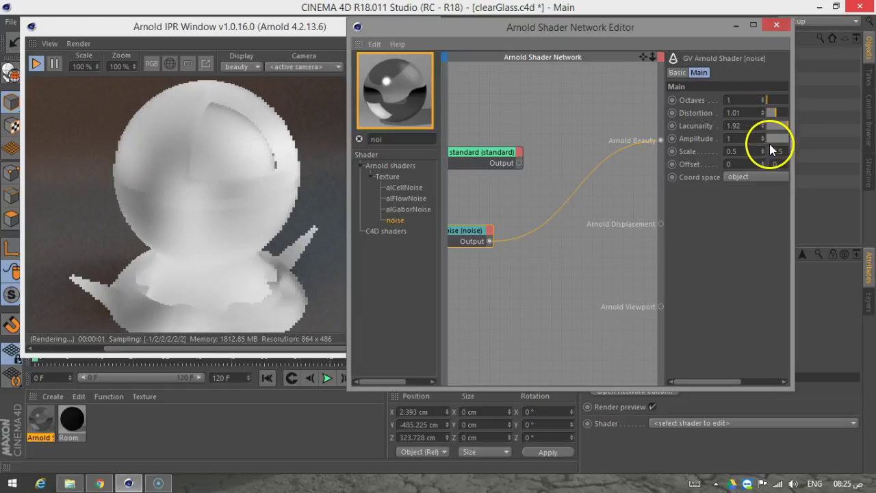
drag(793, 392, 873, 415)
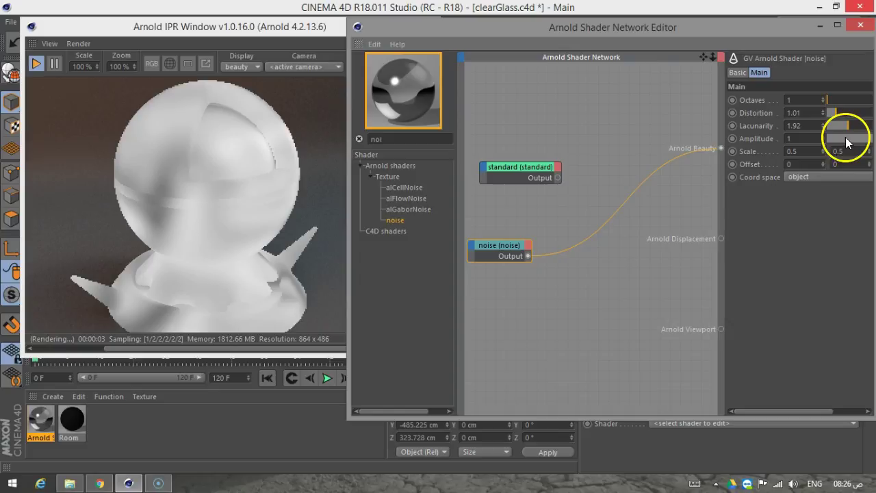
mouse_move(811, 410)
mouse_down()
mouse_move(850, 411)
mouse_move(816, 412)
mouse_up()
drag(849, 129, 838, 100)
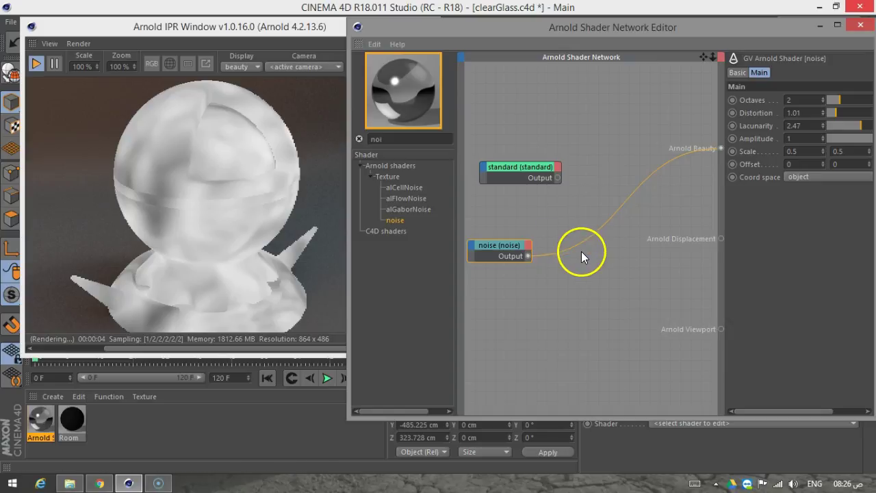
Add a bump2d shader fed by the standard shader and the noise as bump map, and connect its output to Arnold Beauty.
double_click(401, 138)
key(BackSpace)
text(bu)
drag(407, 190, 616, 180)
drag(559, 180, 628, 208)
drag(528, 256, 721, 148)
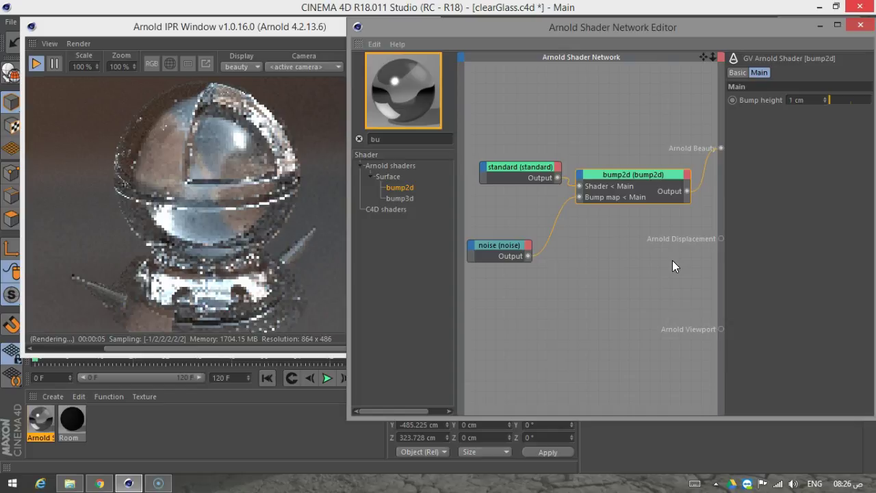
Try a bump height of 10 cm on the bump2d shader and inspect the glass in the IPR render.
text(10)
click(707, 117)
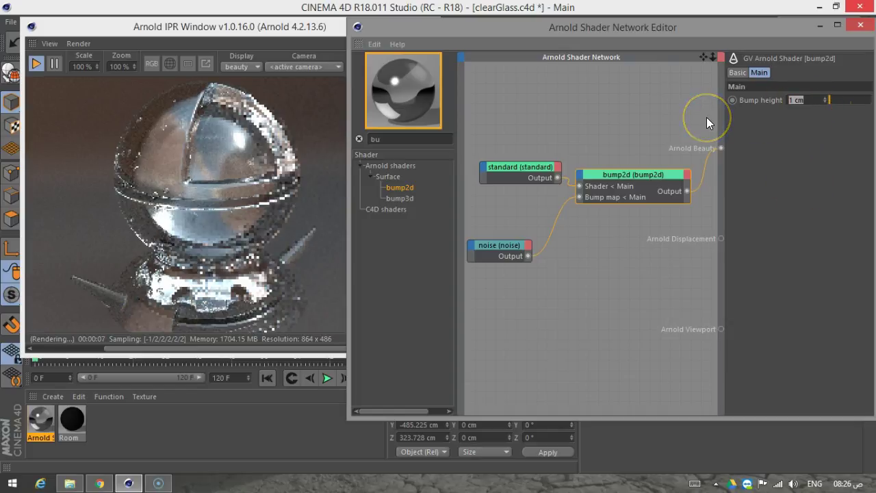
click(514, 148)
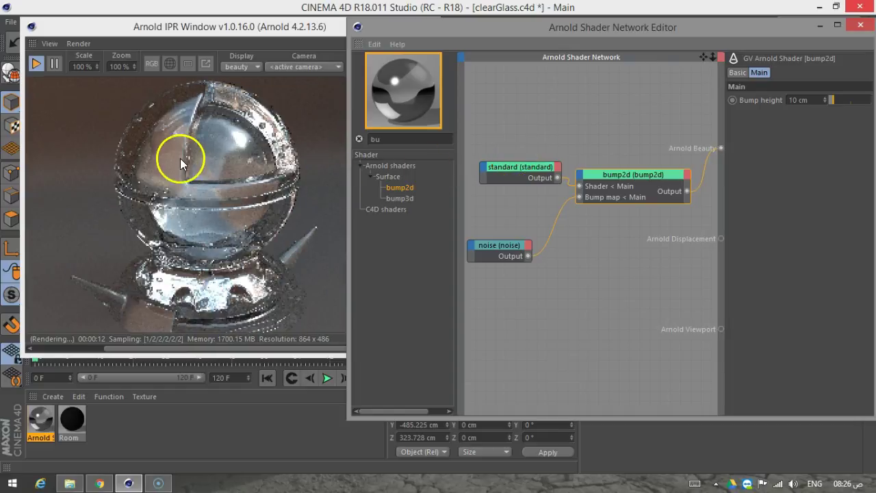
mouse_move(180, 157)
mouse_down()
mouse_move(180, 117)
mouse_move(154, 295)
mouse_up()
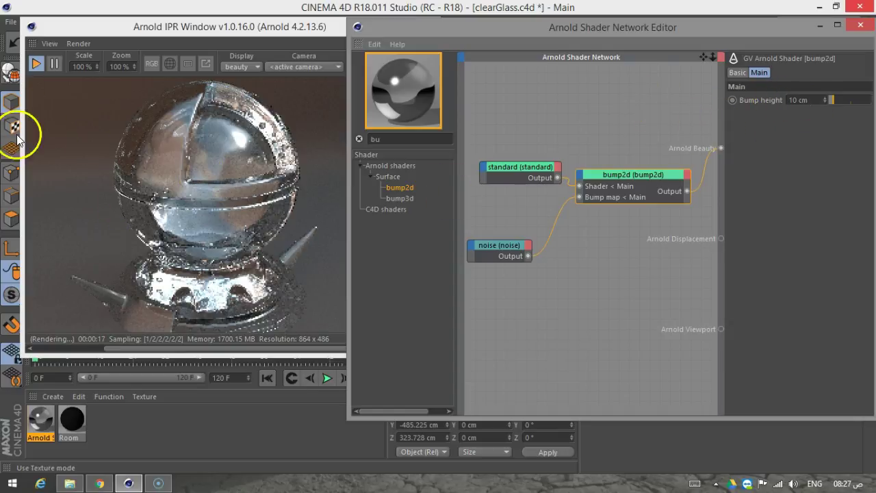
Set the bump2d shader's bump height to 0.5 cm.
click(807, 100)
text(0.5)
key(Return)
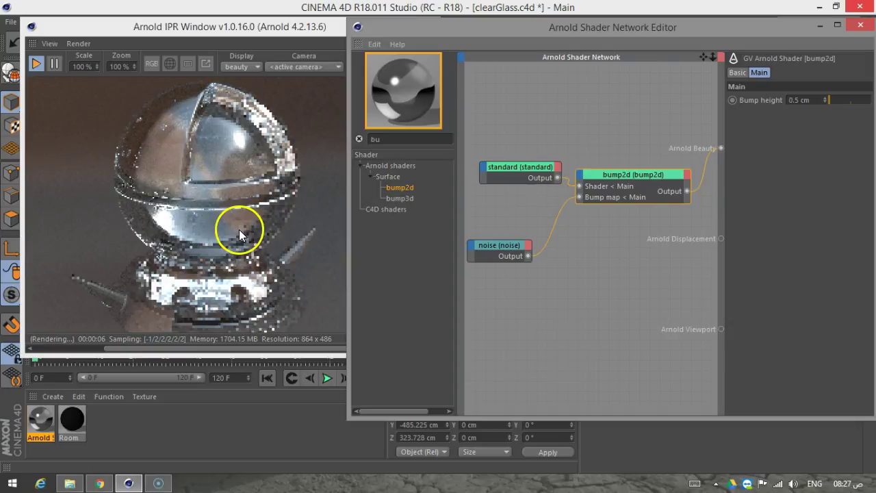
Set the noise shader's scale to 0.3 and move the network editor clear of the IPR render.
drag(491, 25, 241, 42)
click(244, 264)
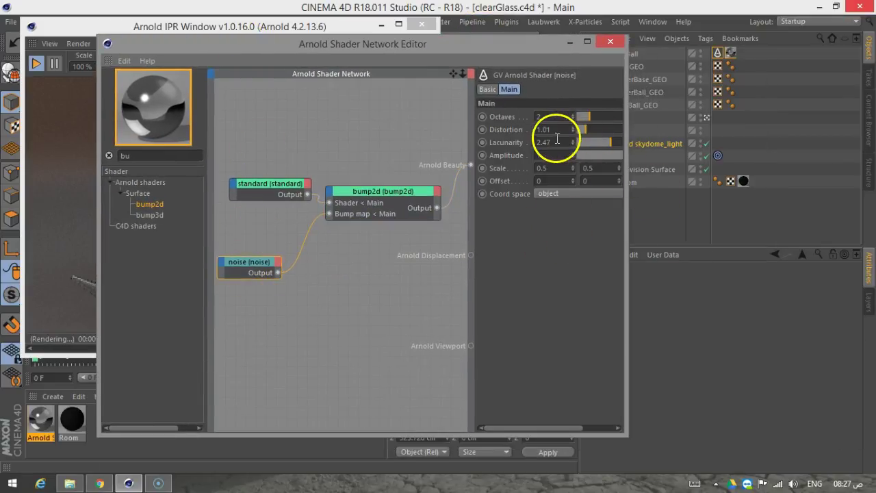
click(557, 168)
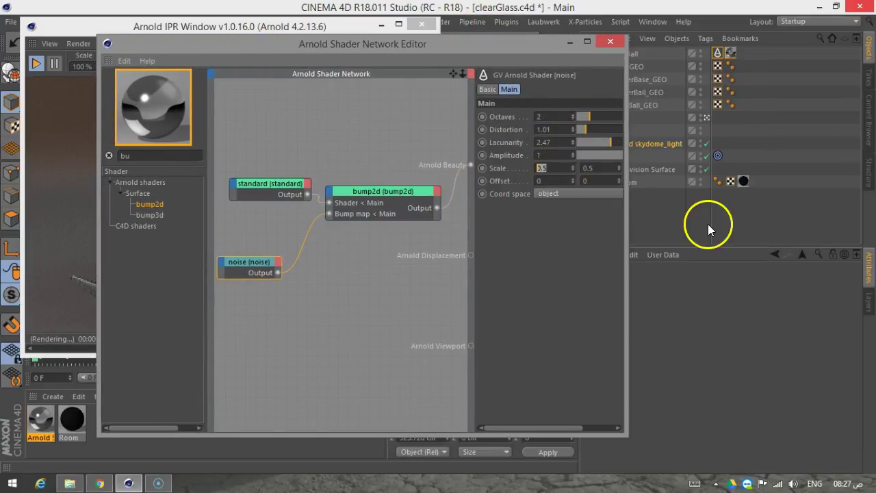
text(0.3)
key(Tab)
text(0.3)
key(Return)
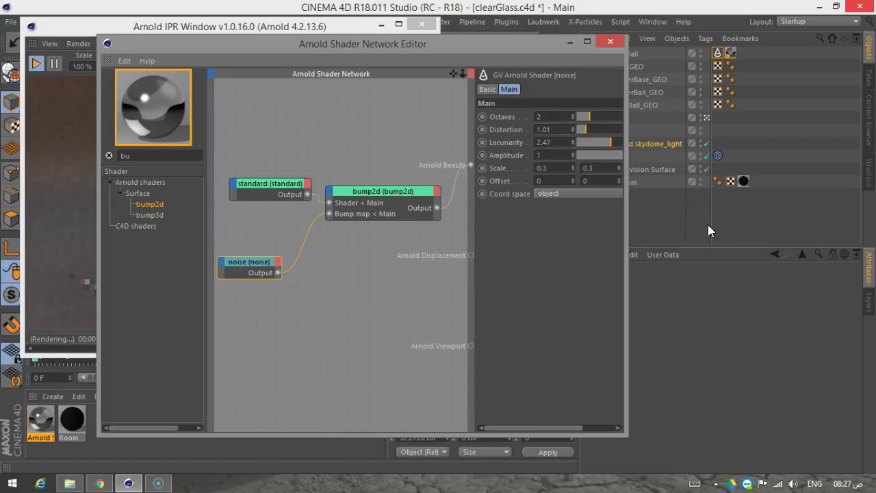
drag(270, 42, 544, 43)
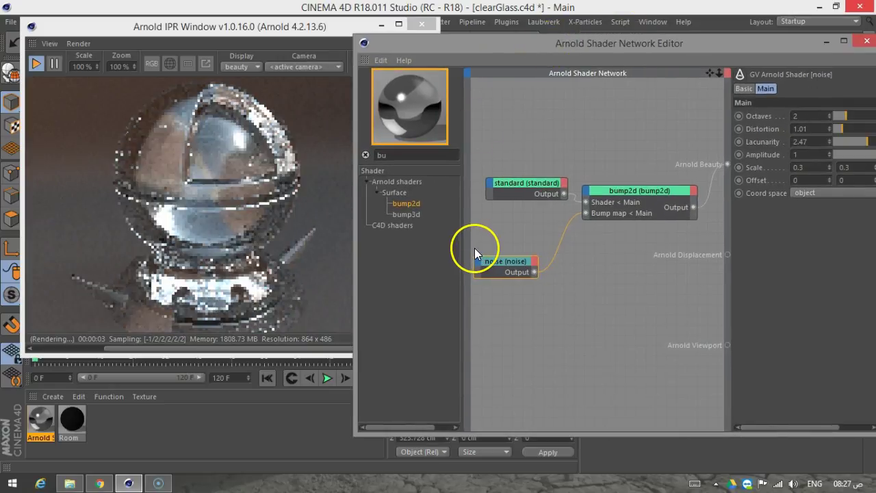
Enlarge the IPR window to show the whole render and clear the shader network editor off the screen.
click(271, 30)
drag(440, 357, 640, 420)
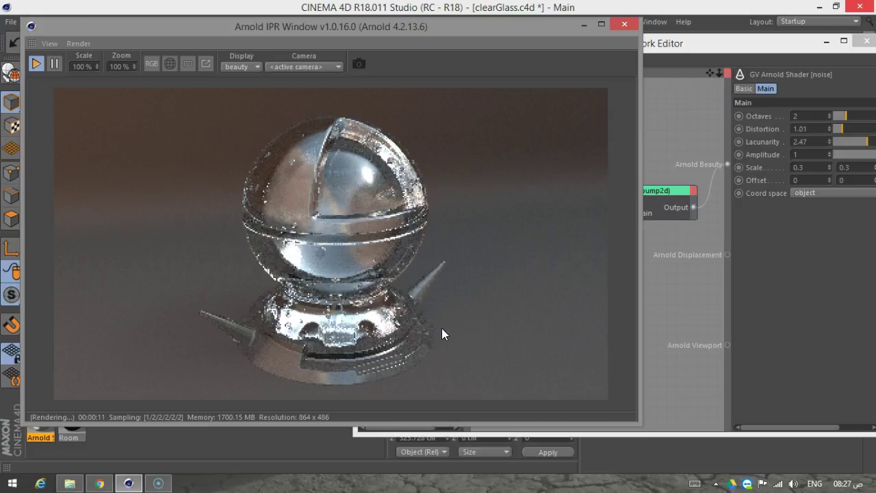
drag(782, 54, 488, 147)
click(485, 146)
Try turning off Self shadows in the shader ball's Arnold Parameters tag, and turn the option back on.
click(717, 54)
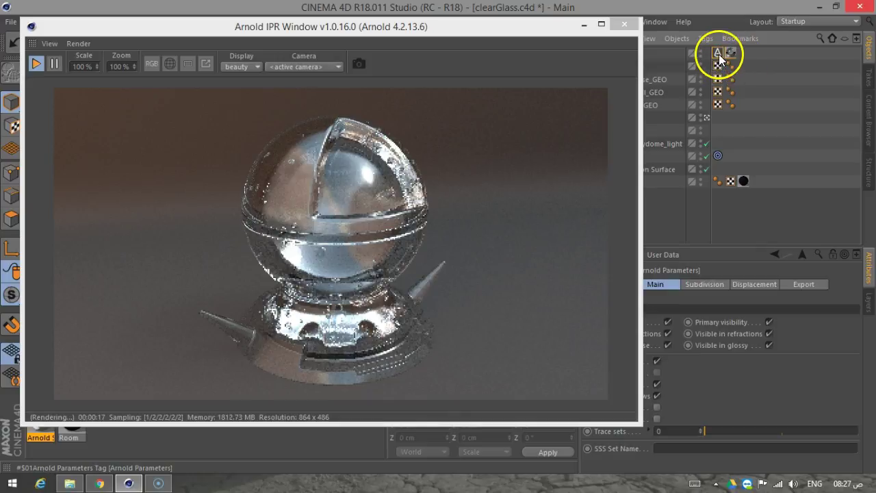
drag(521, 36, 453, 29)
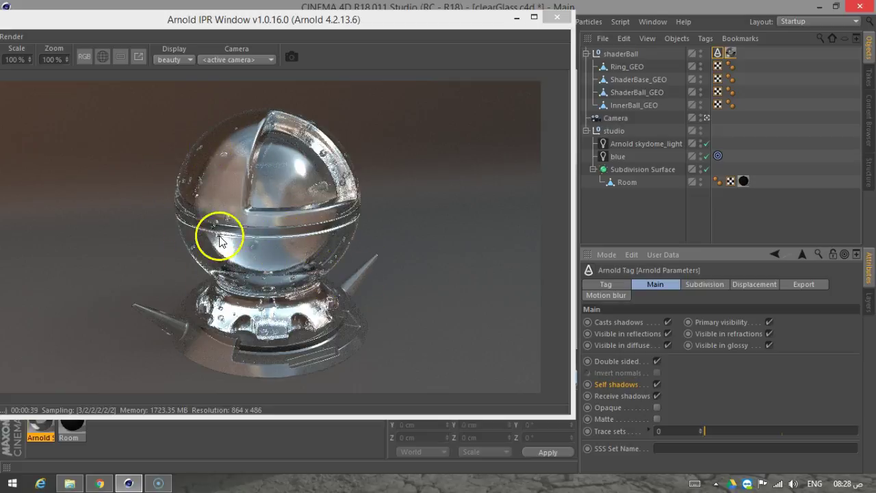
click(659, 383)
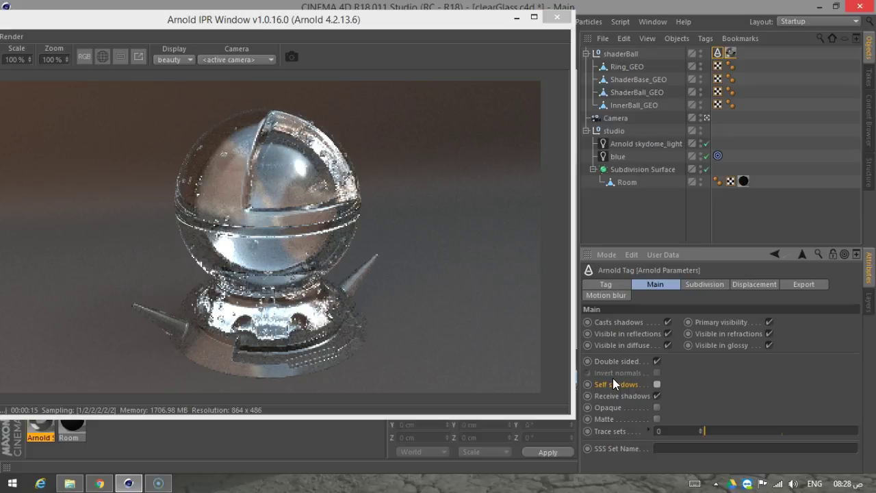
click(657, 384)
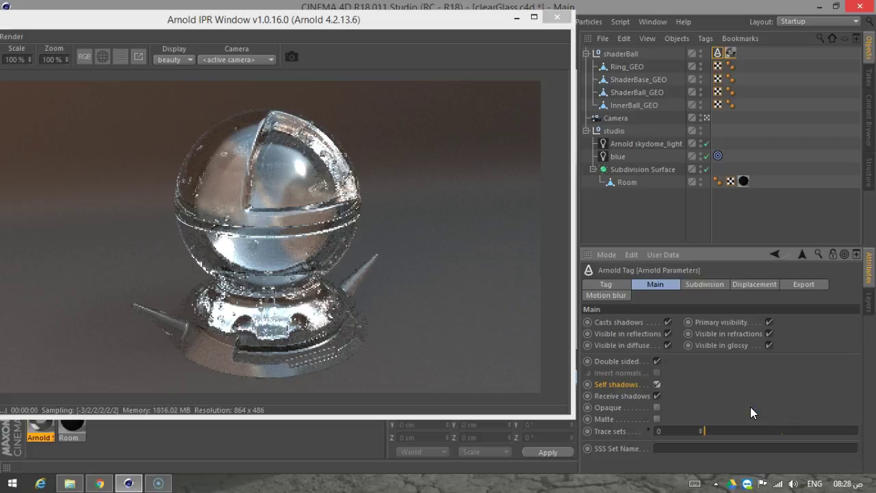
click(659, 401)
click(313, 285)
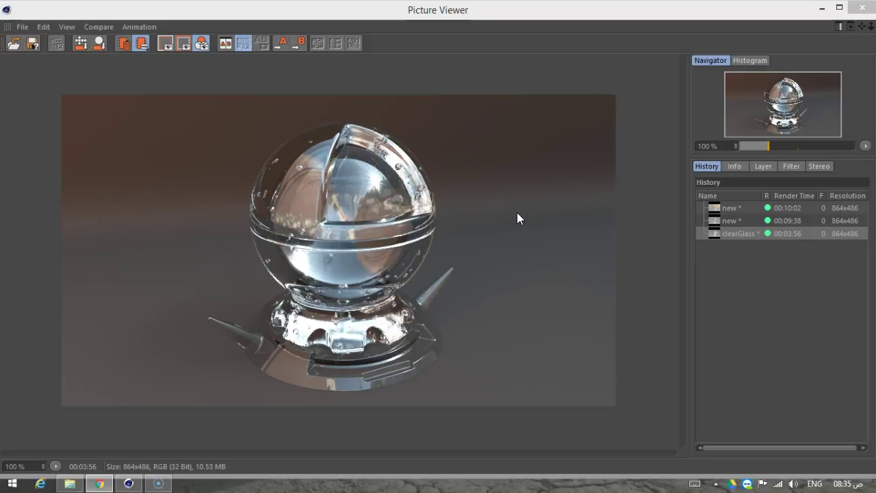
Compare the second "new" render with the clearGlass render in the Picture Viewer history.
click(734, 222)
click(733, 234)
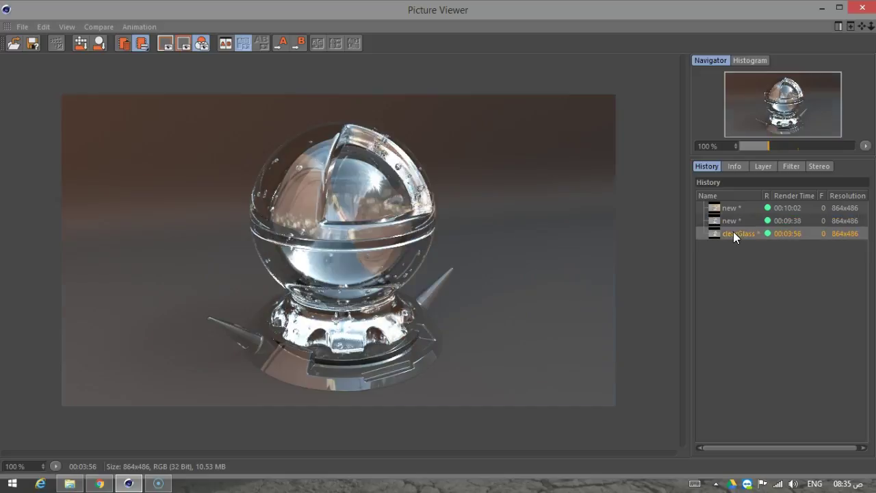
Compare both "new" renders with the clearGlass render in the Picture Viewer history, maximizing the viewer for the final comparison.
click(733, 207)
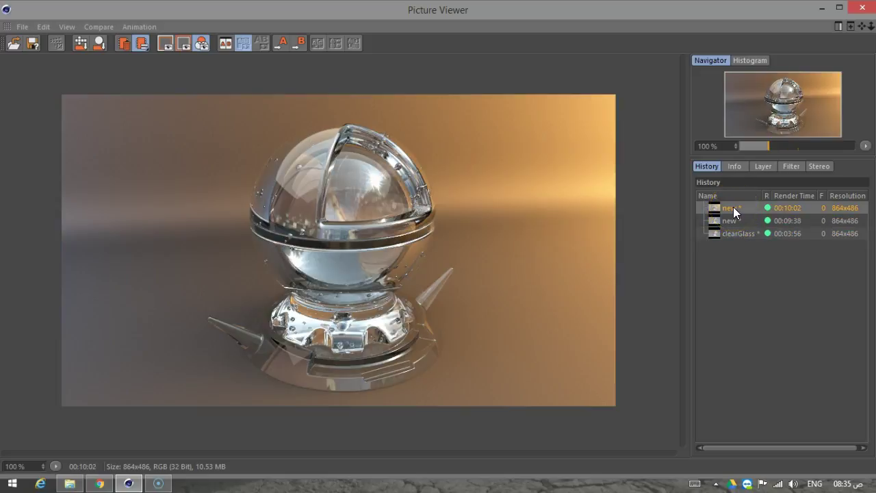
click(733, 220)
click(733, 232)
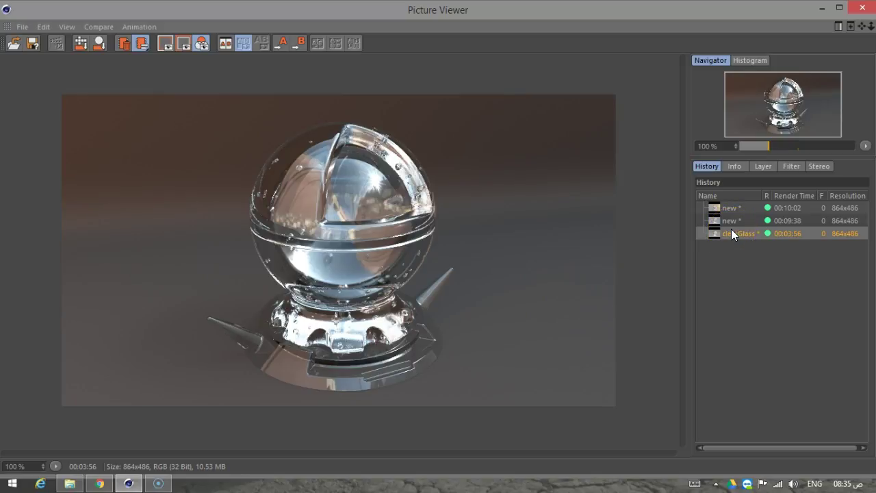
click(716, 220)
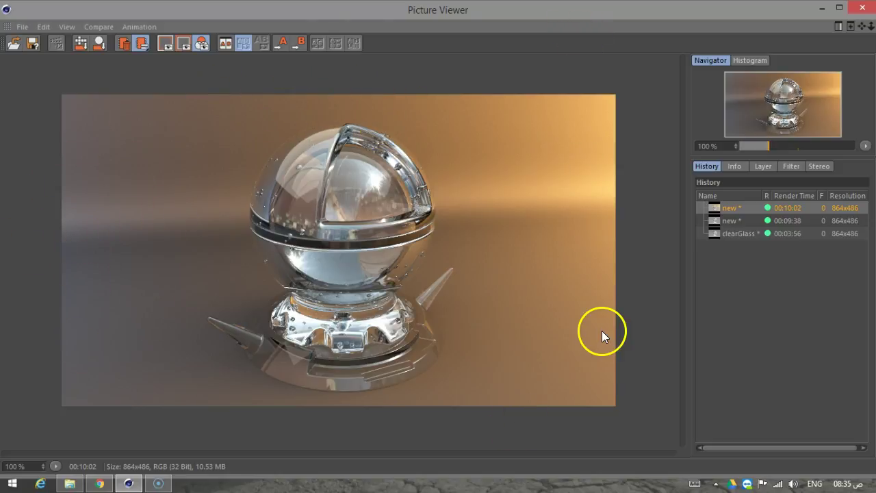
click(706, 221)
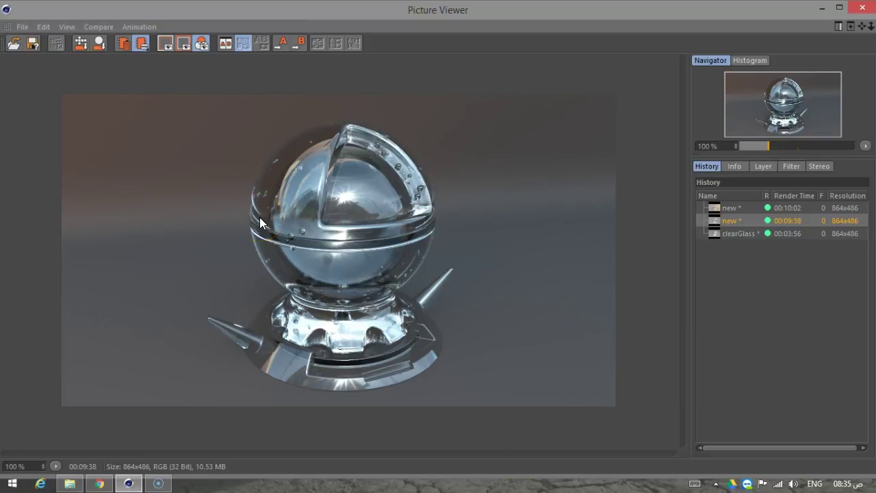
click(746, 234)
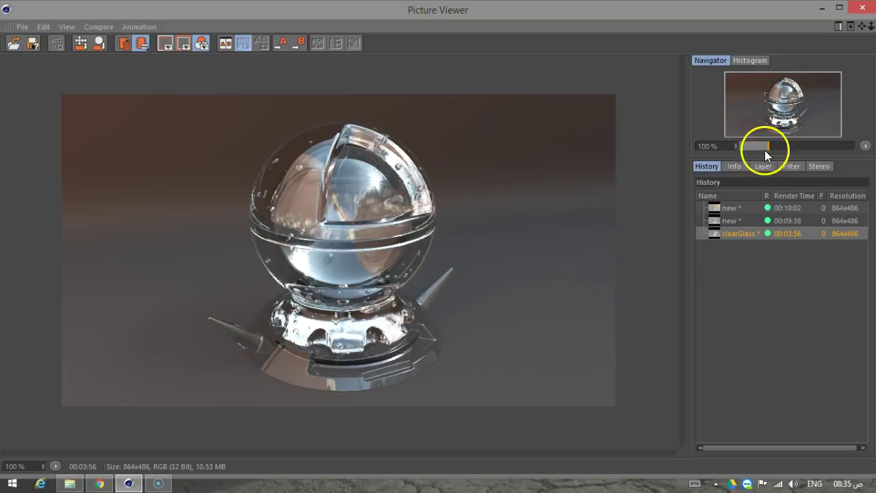
click(839, 6)
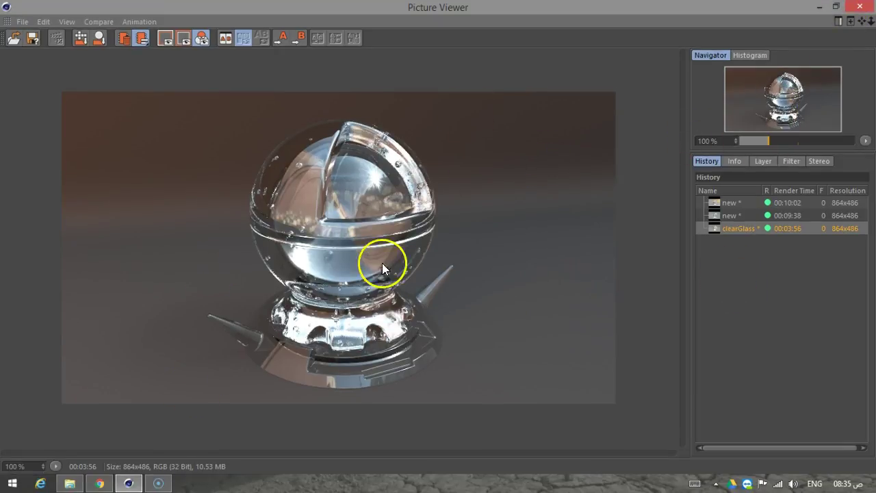
click(738, 216)
click(733, 226)
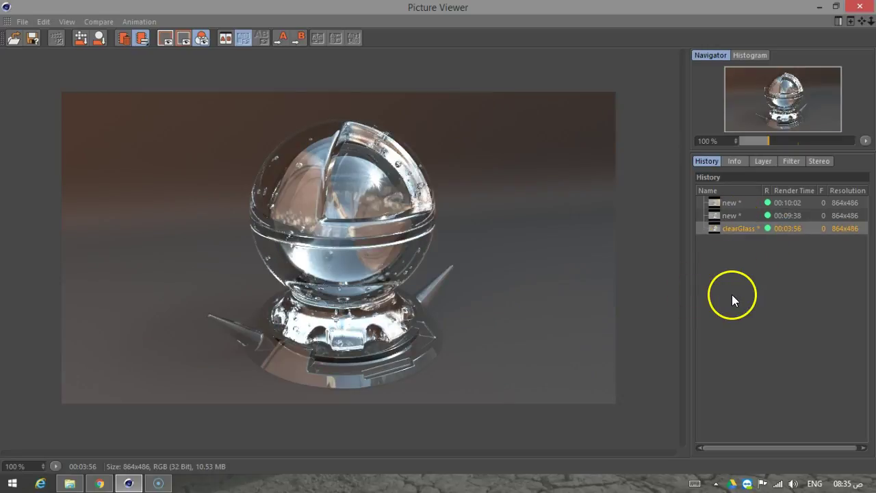
Close the Picture Viewer and deselect the Arnold skydome light in the clearGlass scene.
click(859, 6)
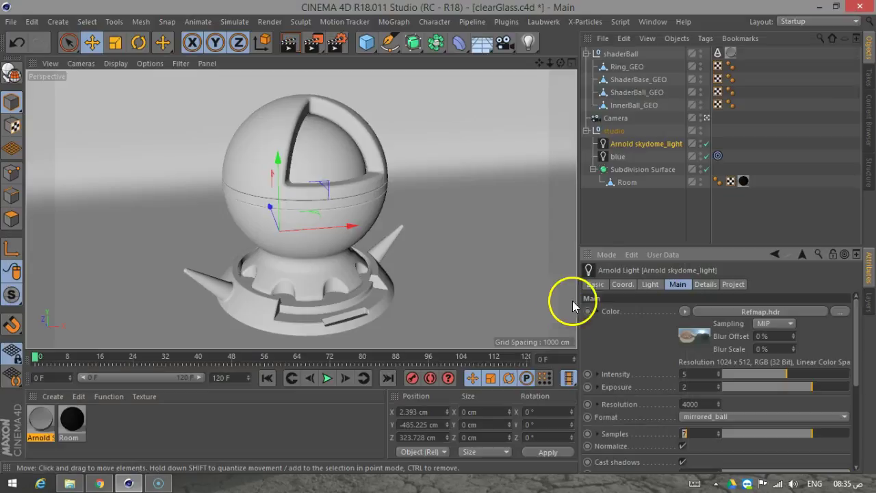
click(631, 221)
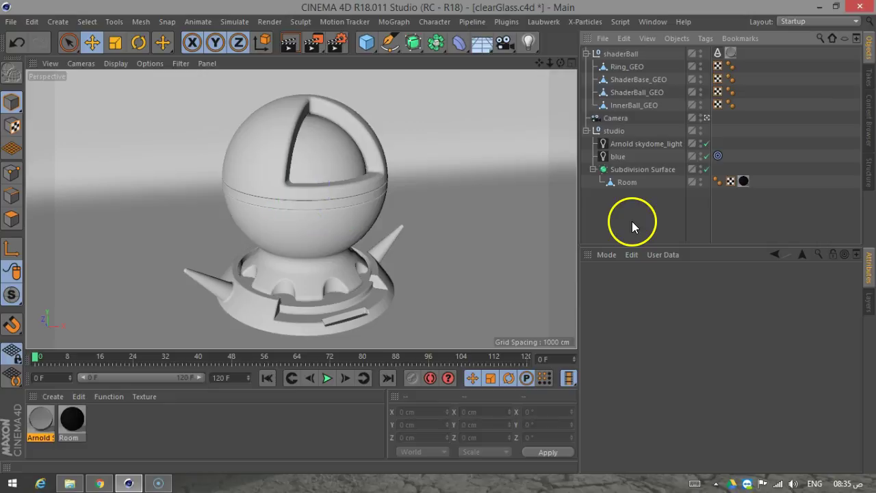